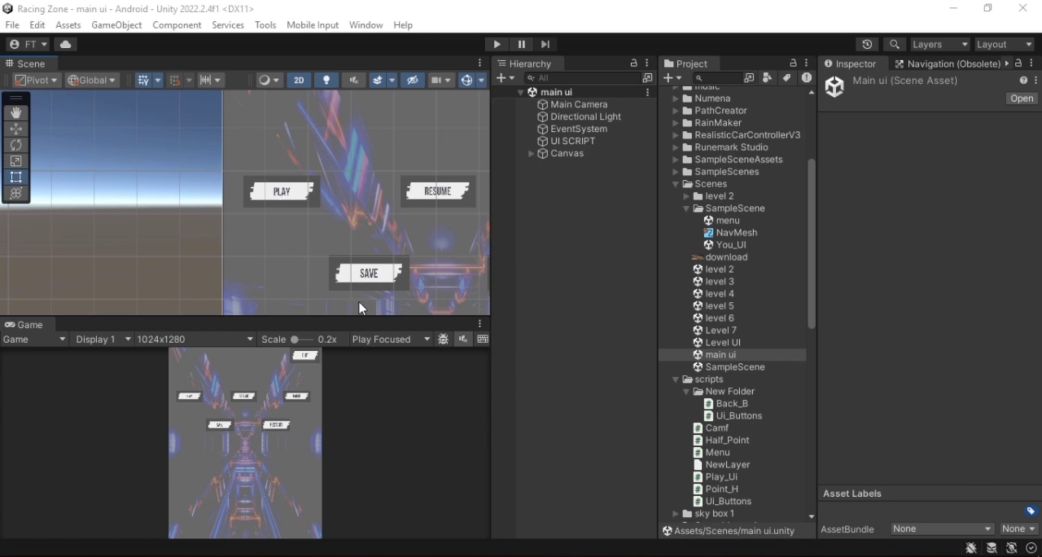
Browse the main ui scene's assets and Canvas objects, selecting the Exit Pannel
click(738, 365)
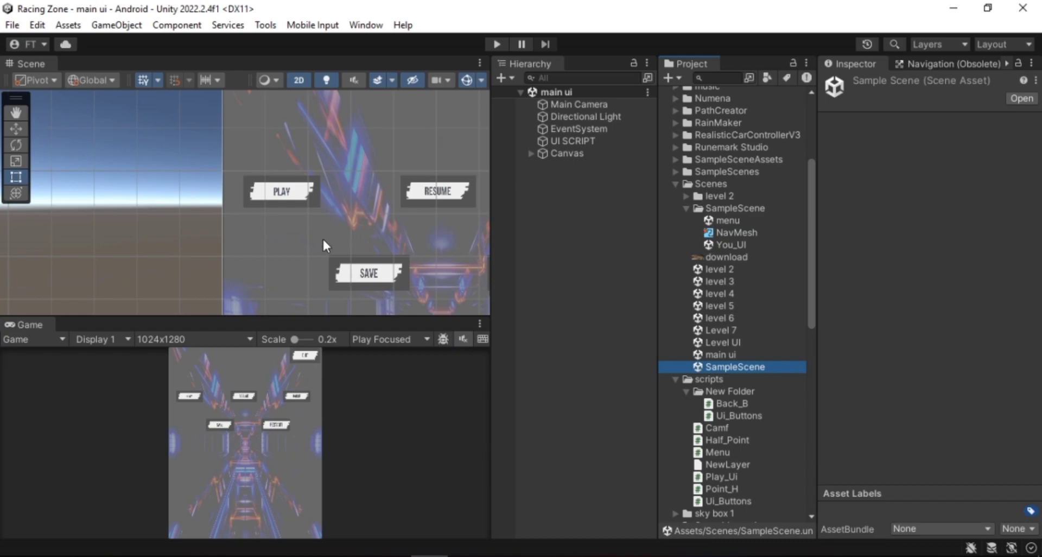
click(298, 197)
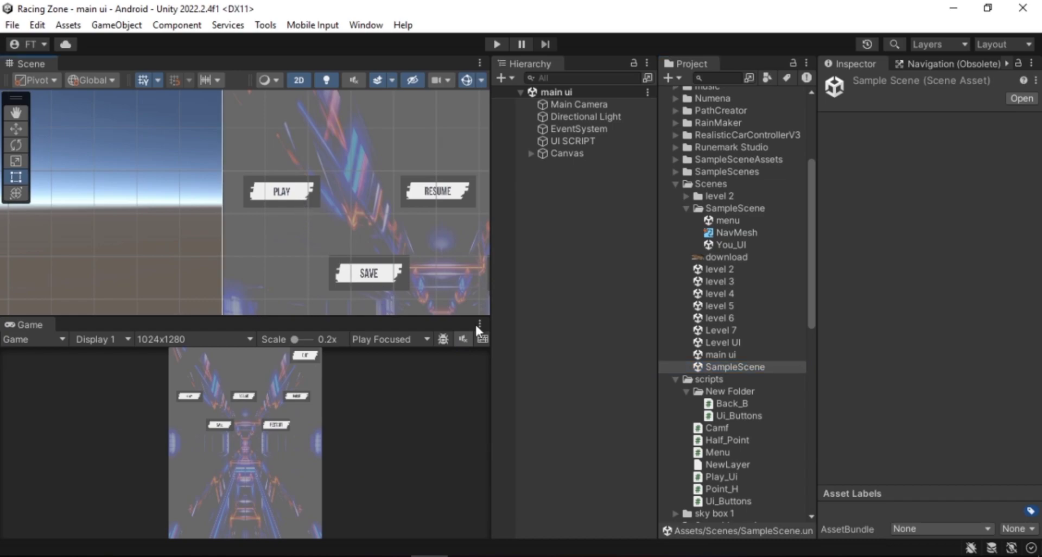
click(721, 366)
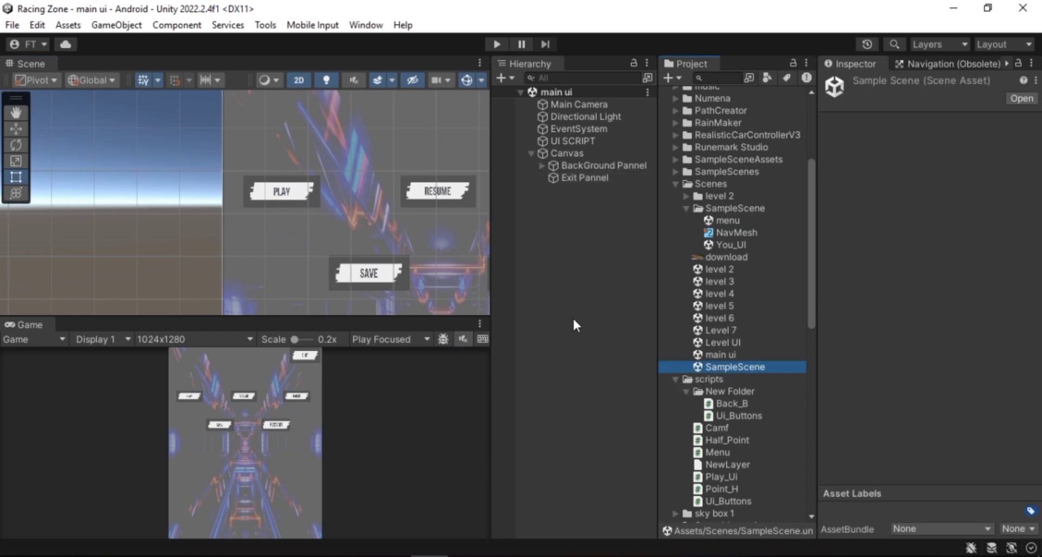
click(277, 201)
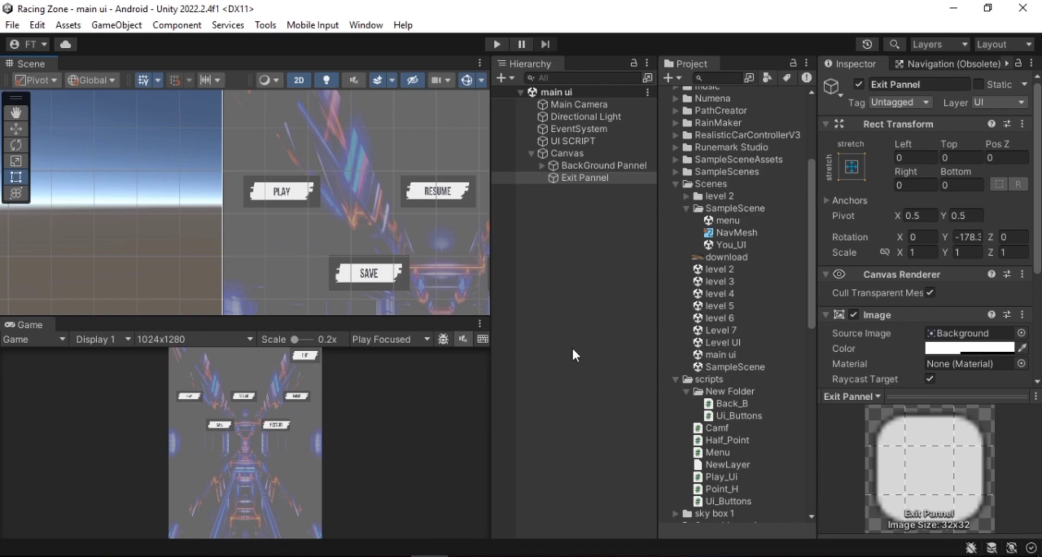
click(530, 153)
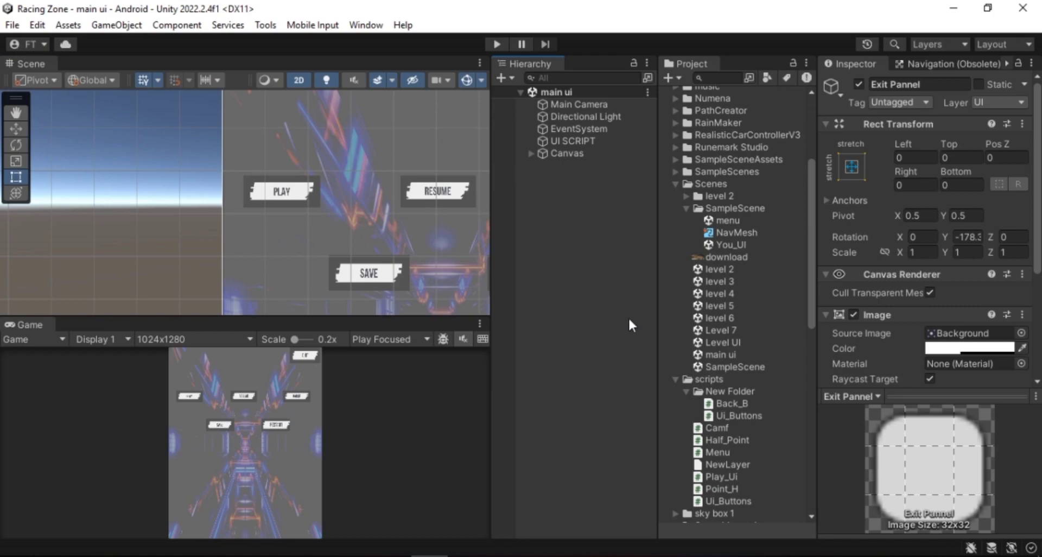
Open the Level UI scene
double_click(714, 342)
scroll(403, 264, down, 4)
middle_drag(399, 267, 260, 231)
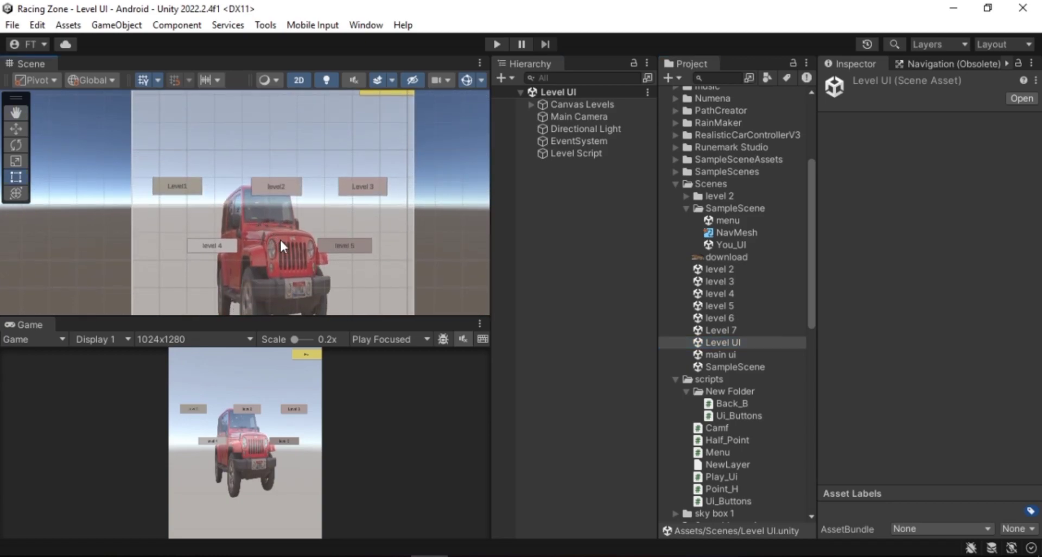
scroll(279, 238, down, 2)
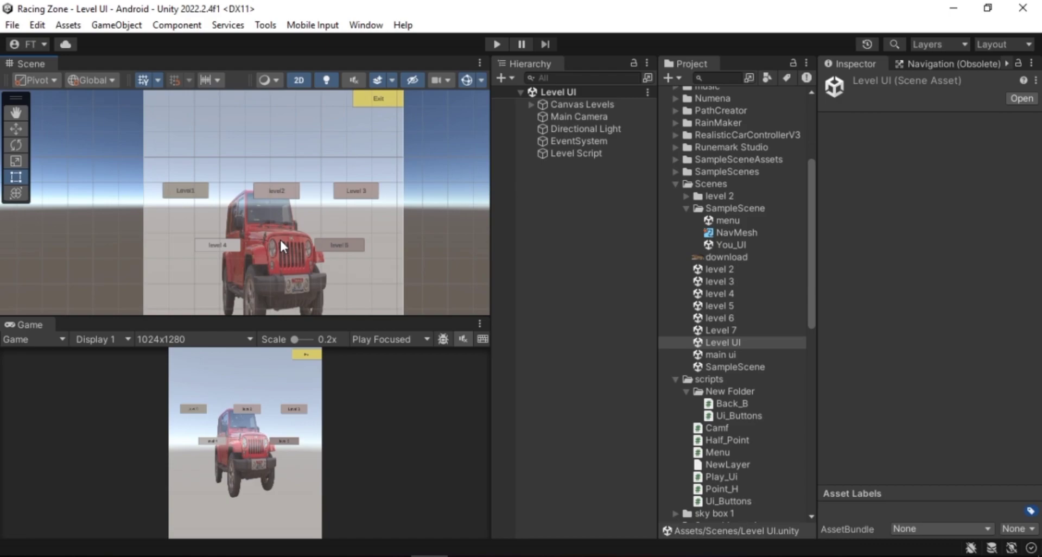
scroll(280, 241, down, 2)
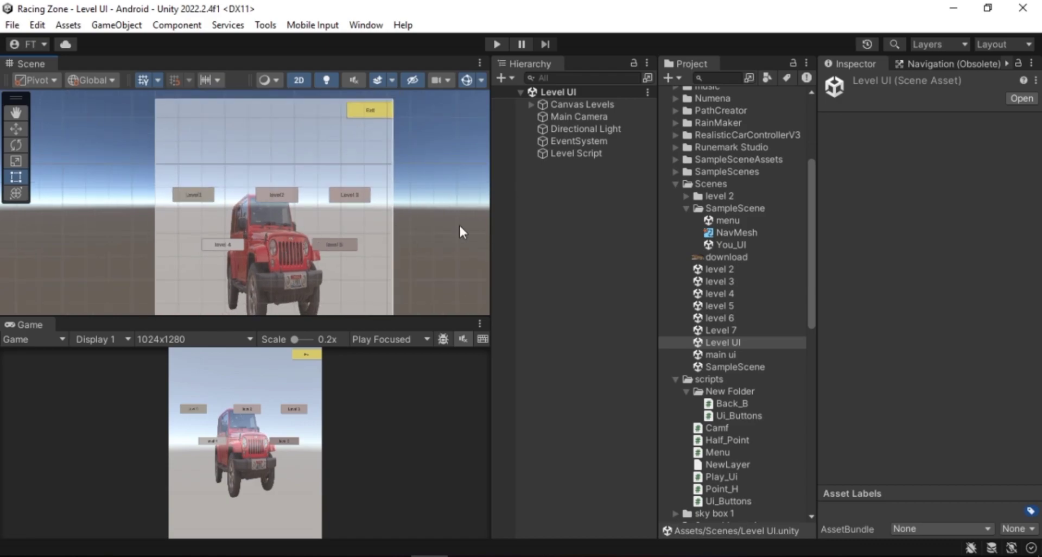
click(12, 25)
click(130, 42)
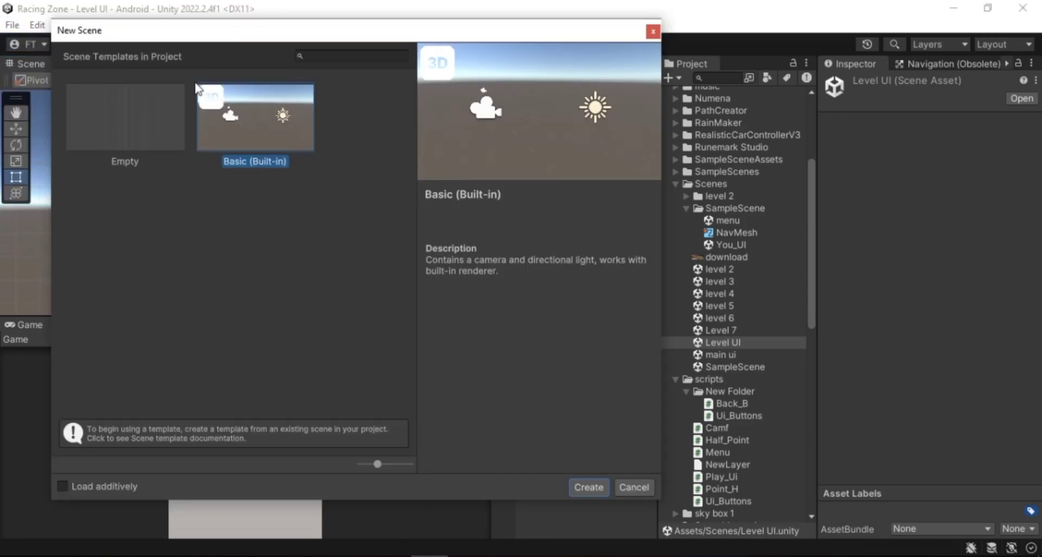
click(652, 30)
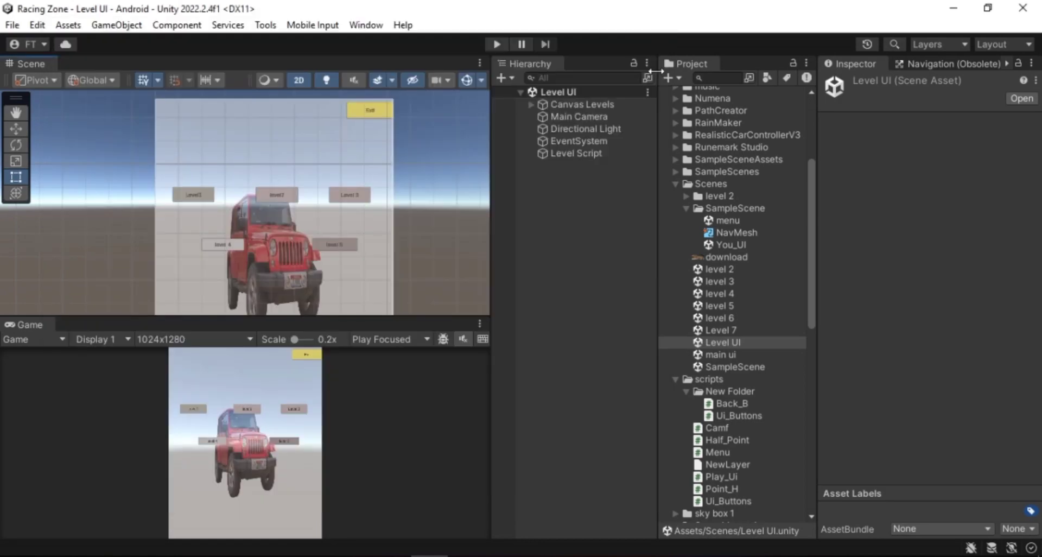
Expand Canvas Levels and its Levels object to reveal the level buttons
click(548, 106)
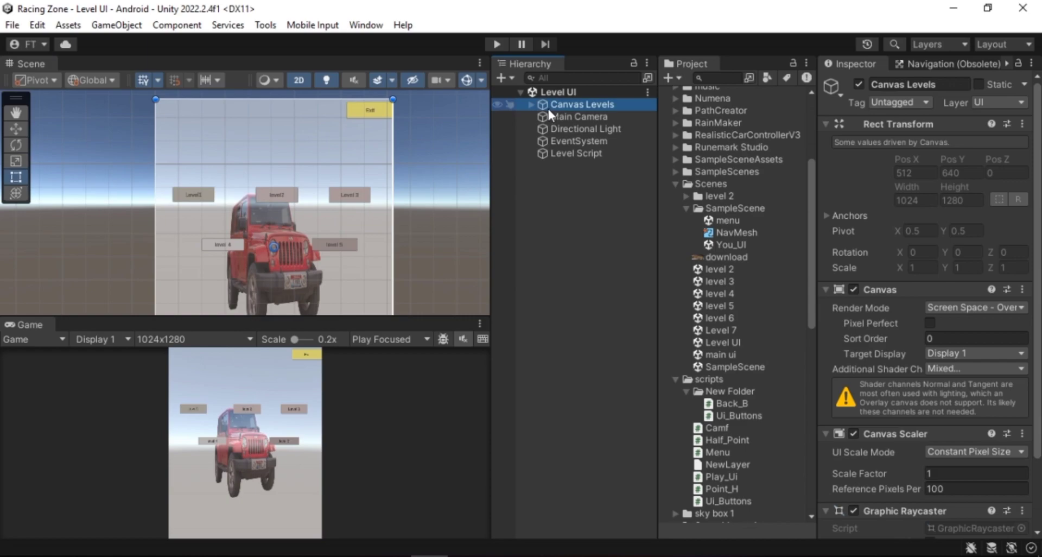
right_click(548, 108)
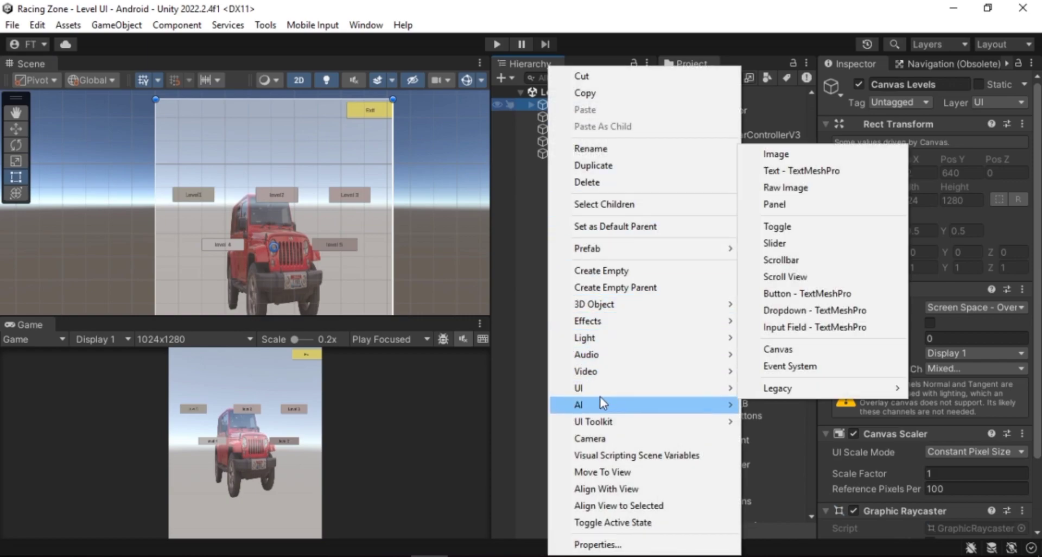
click(533, 186)
click(531, 104)
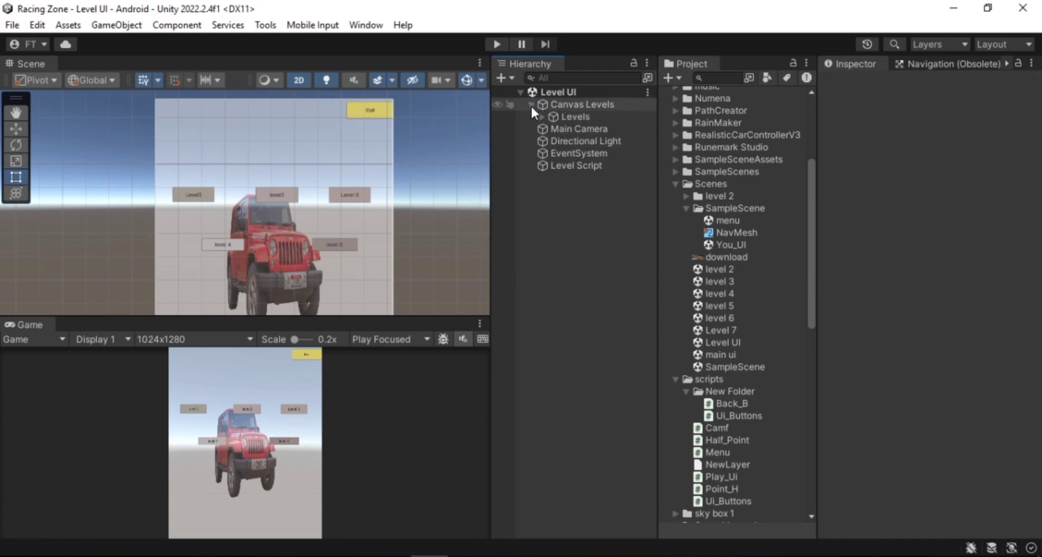
click(565, 116)
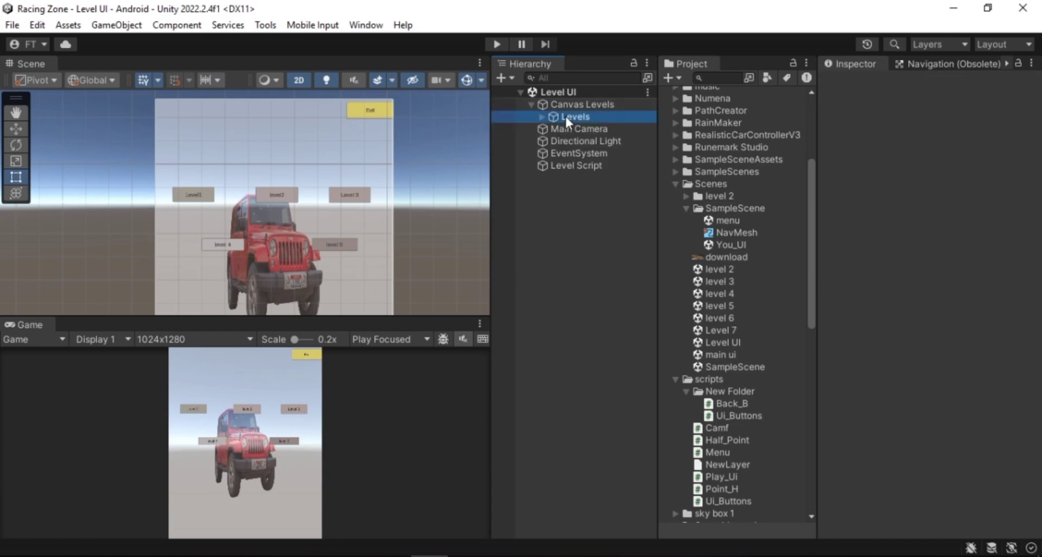
right_click(565, 116)
mouse_move(640, 373)
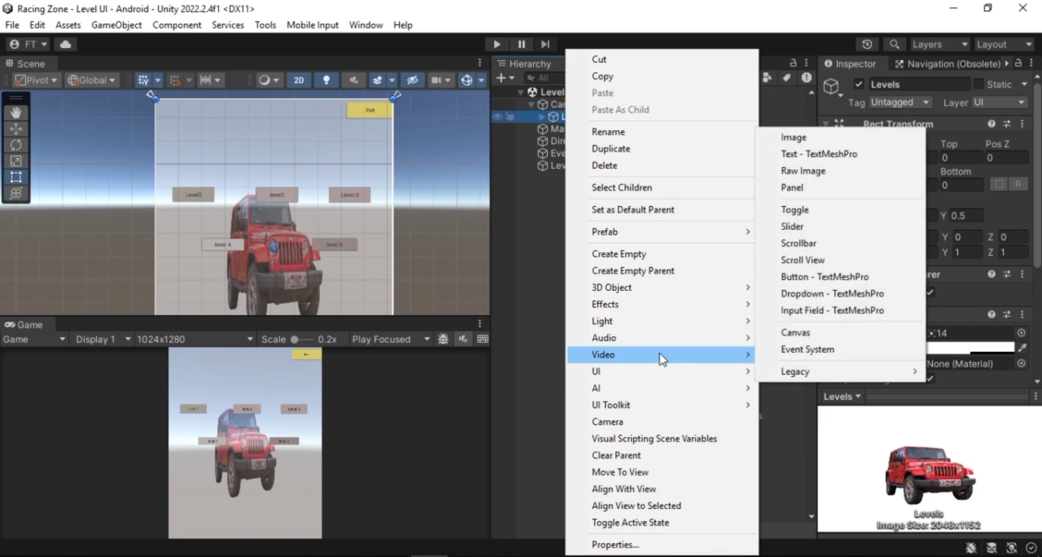
click(529, 243)
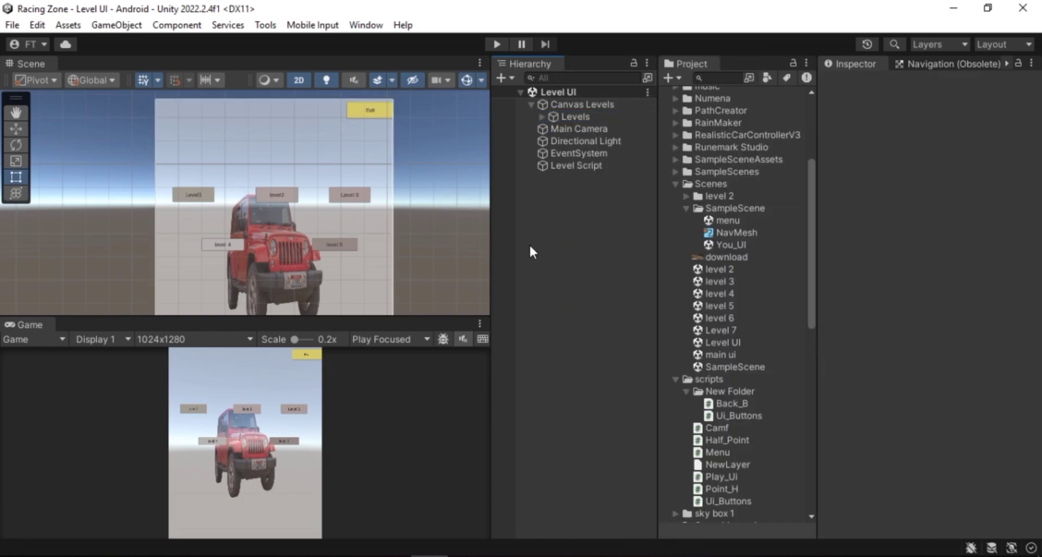
click(542, 116)
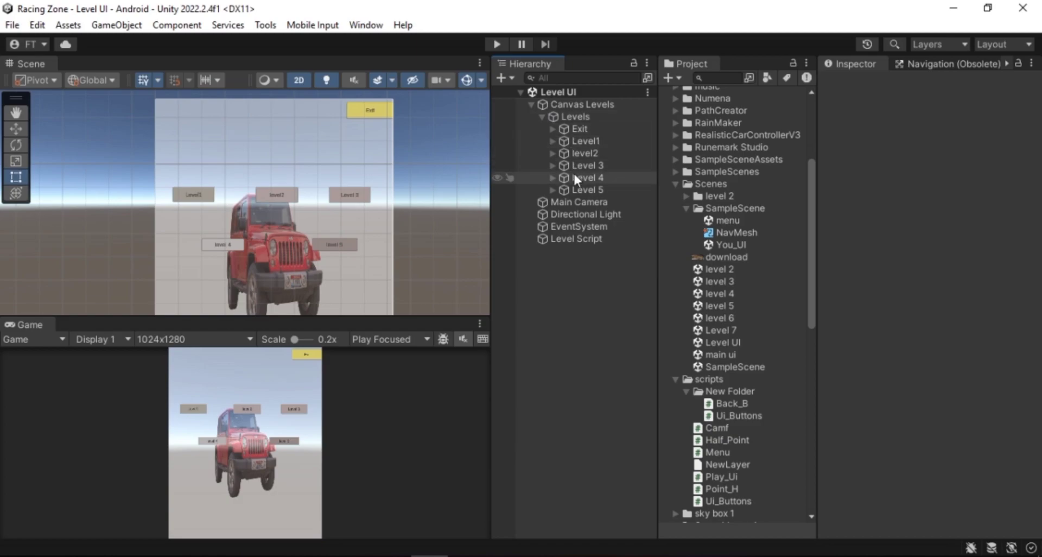
Inspect the Level1 and Exit buttons in the scene
click(191, 199)
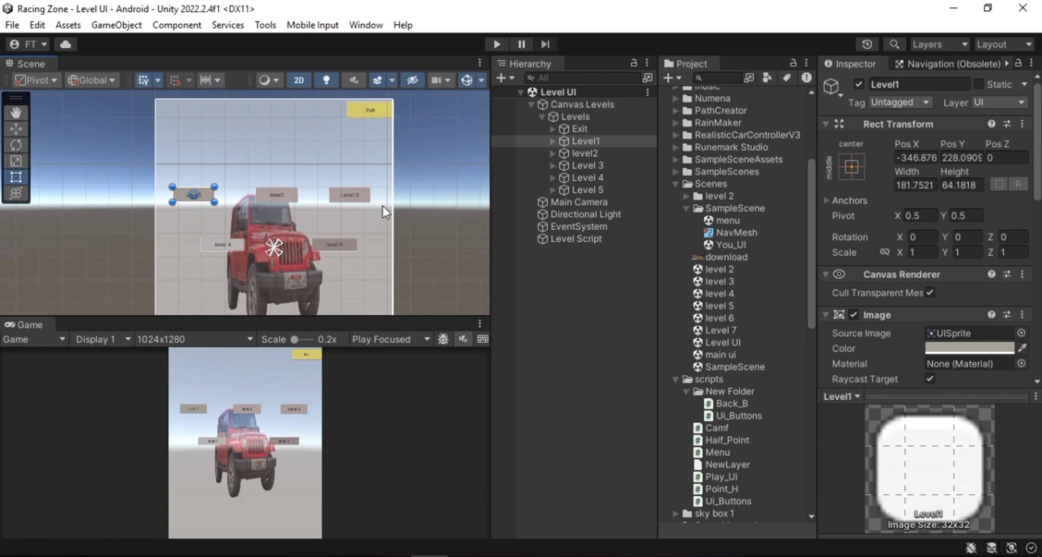
click(378, 112)
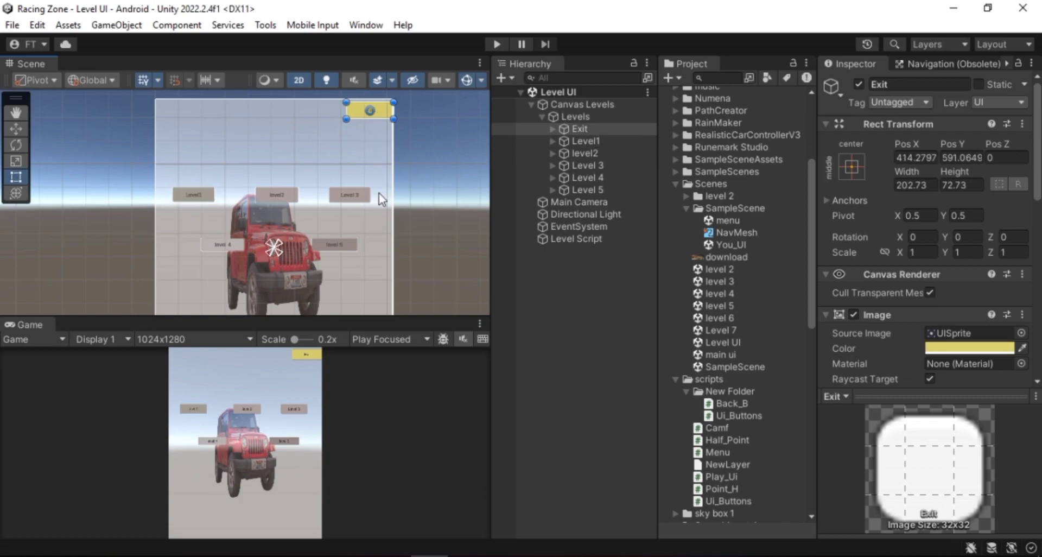
scroll(299, 249, up, 5)
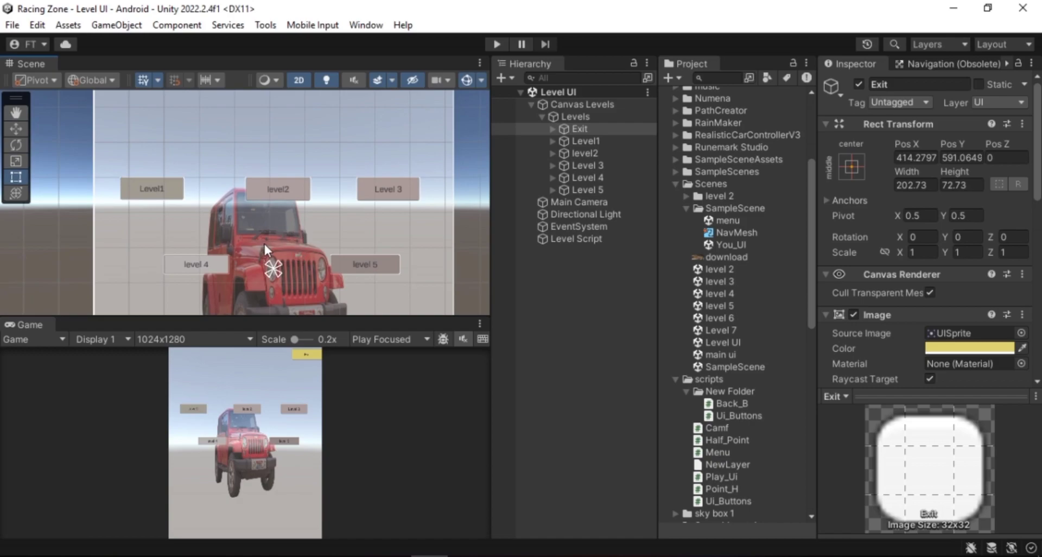
scroll(263, 242, down, 3)
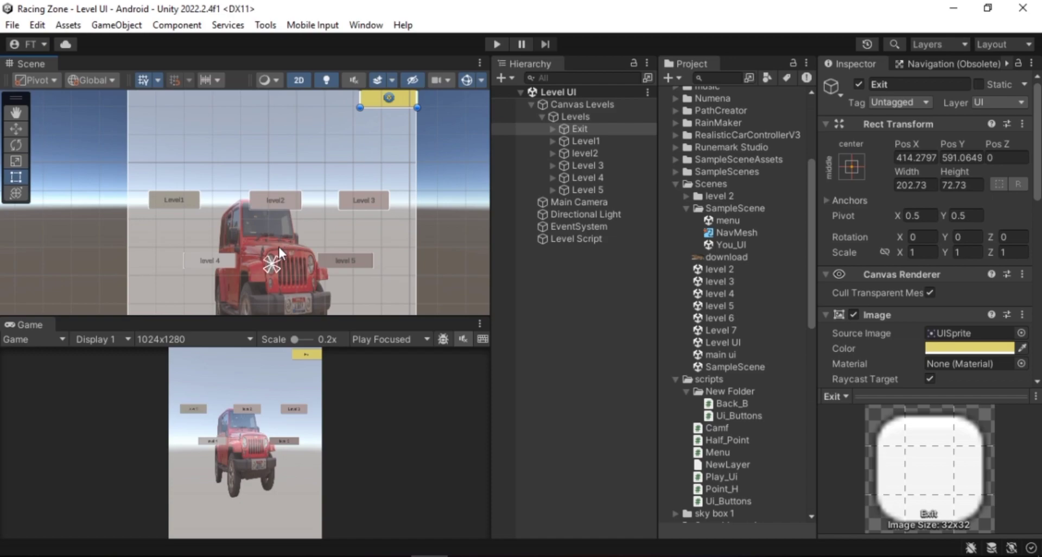
scroll(240, 236, up, 3)
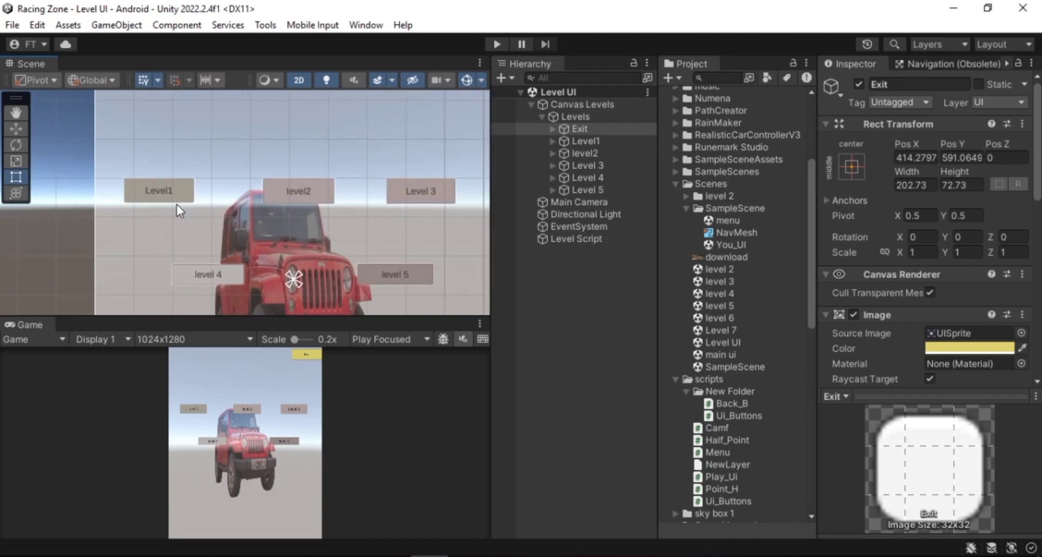
scroll(178, 200, up, 2)
scroll(158, 221, up, 1)
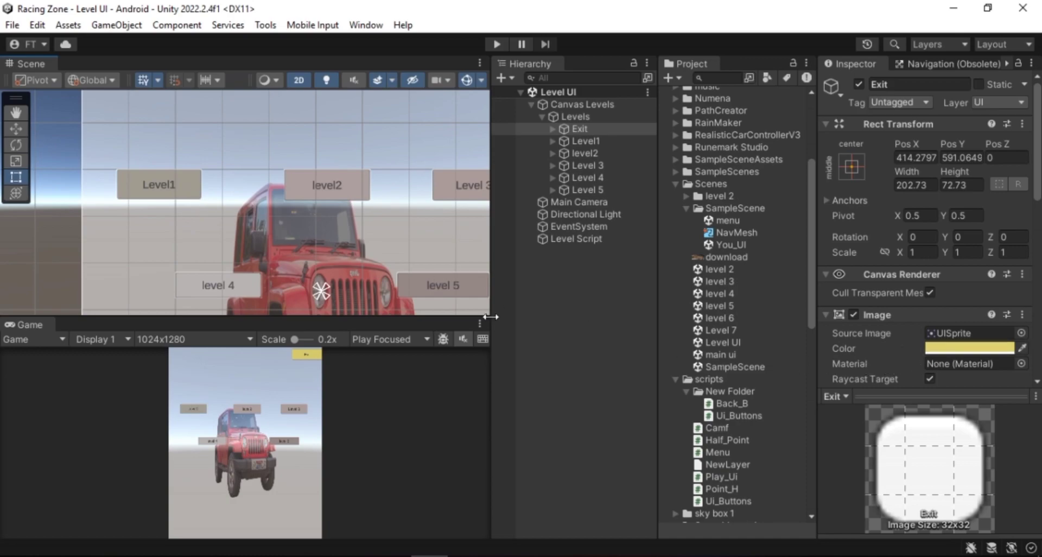
Change the Level1 button's image color to B5ACA0
click(576, 142)
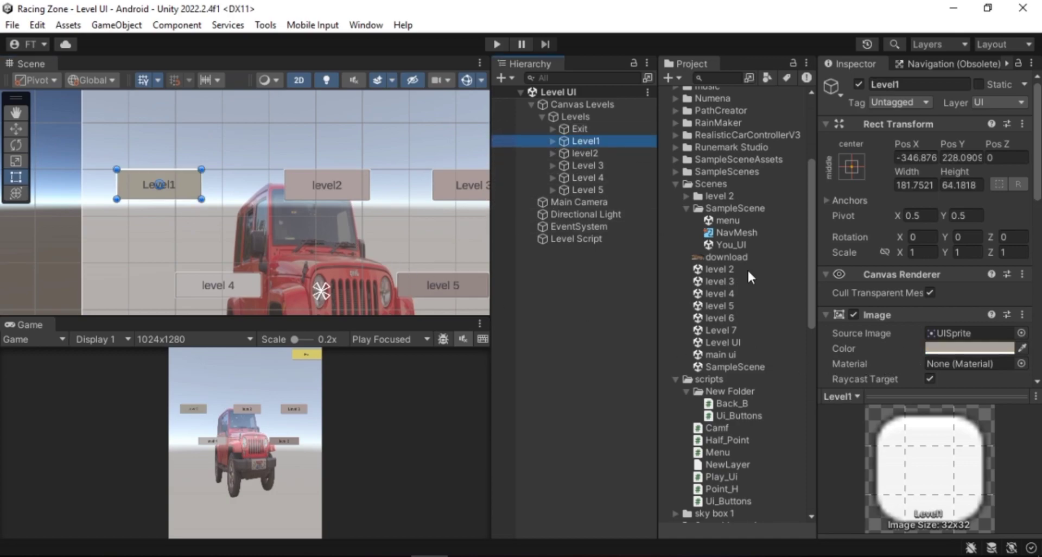
click(950, 348)
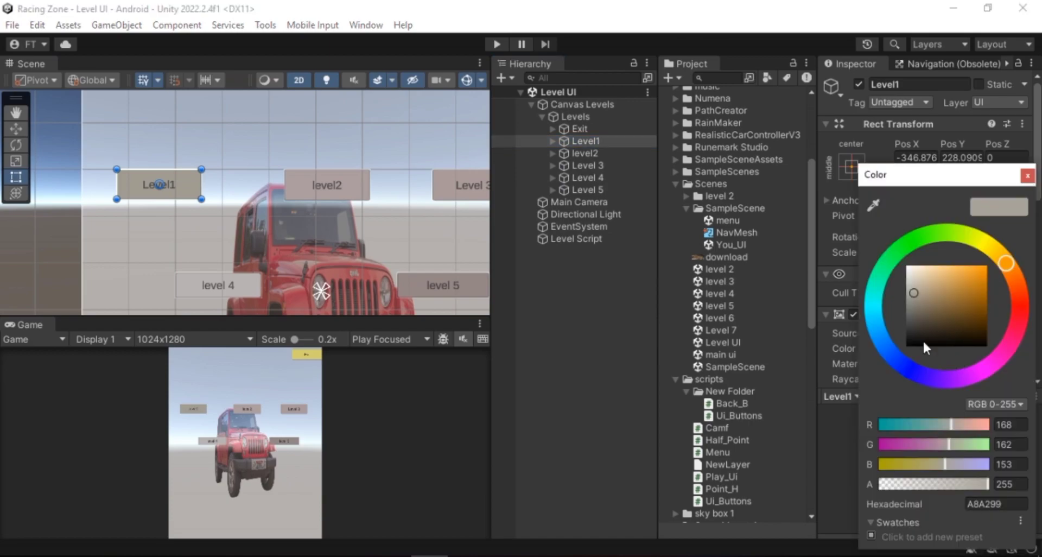
mouse_move(965, 287)
mouse_down()
mouse_move(957, 279)
mouse_move(915, 289)
mouse_up()
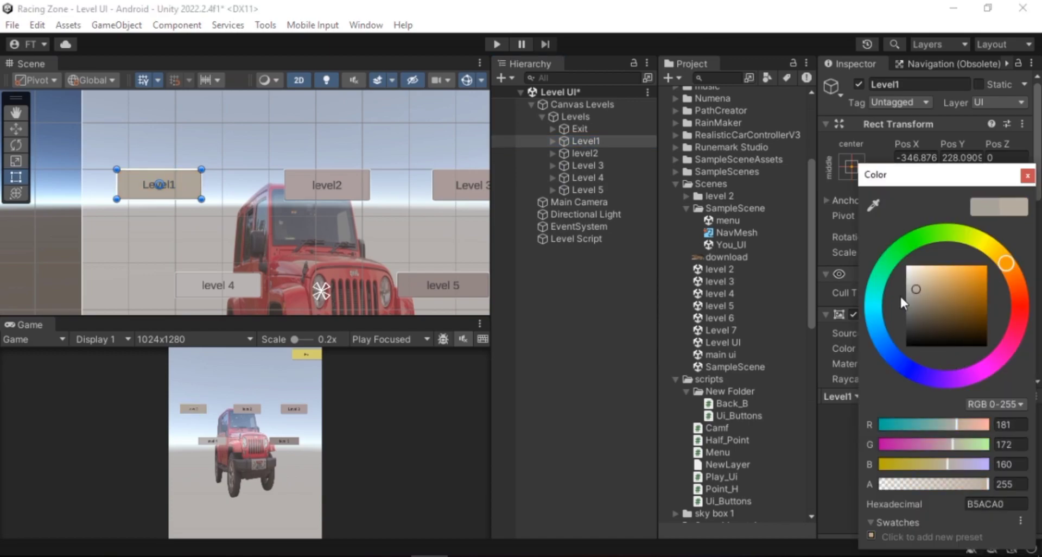
click(595, 327)
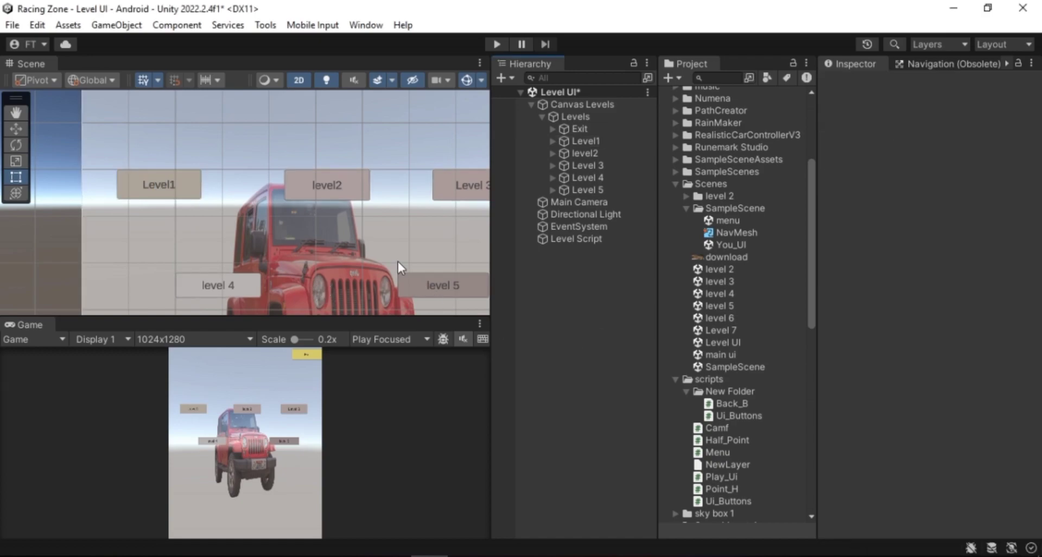
Examine the Level1 button's Text (TMP) child and its text input
middle_drag(377, 232, 344, 245)
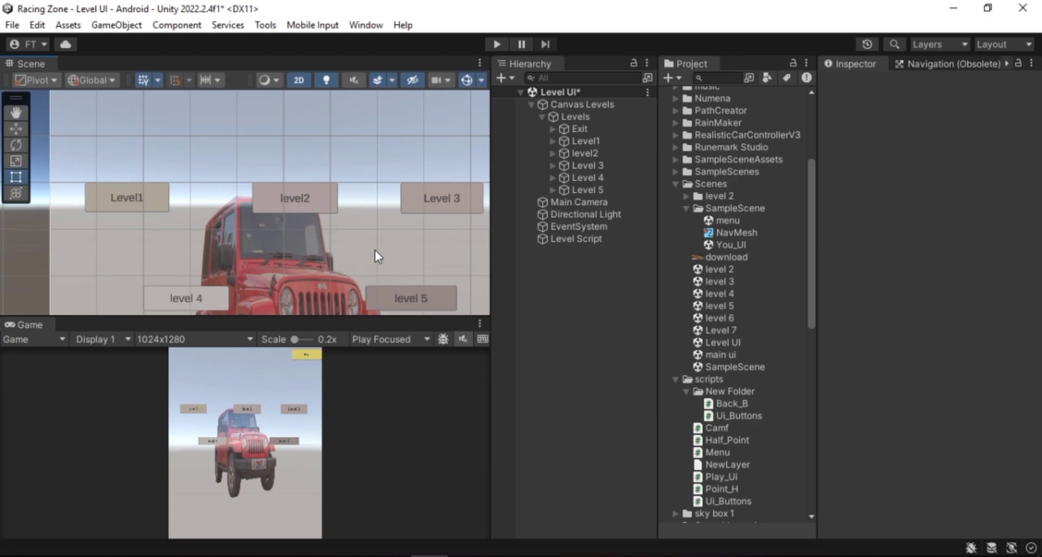
click(569, 139)
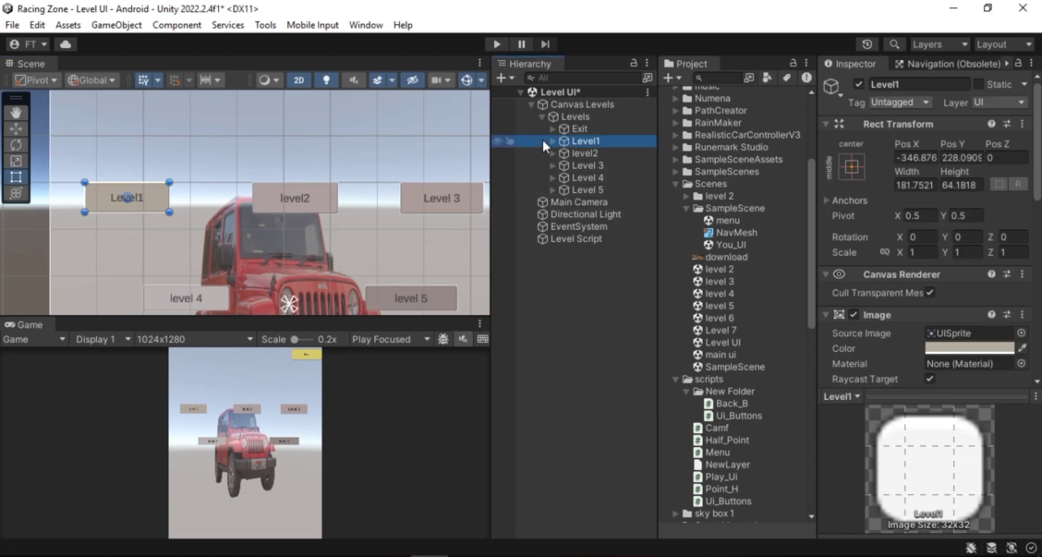
click(549, 142)
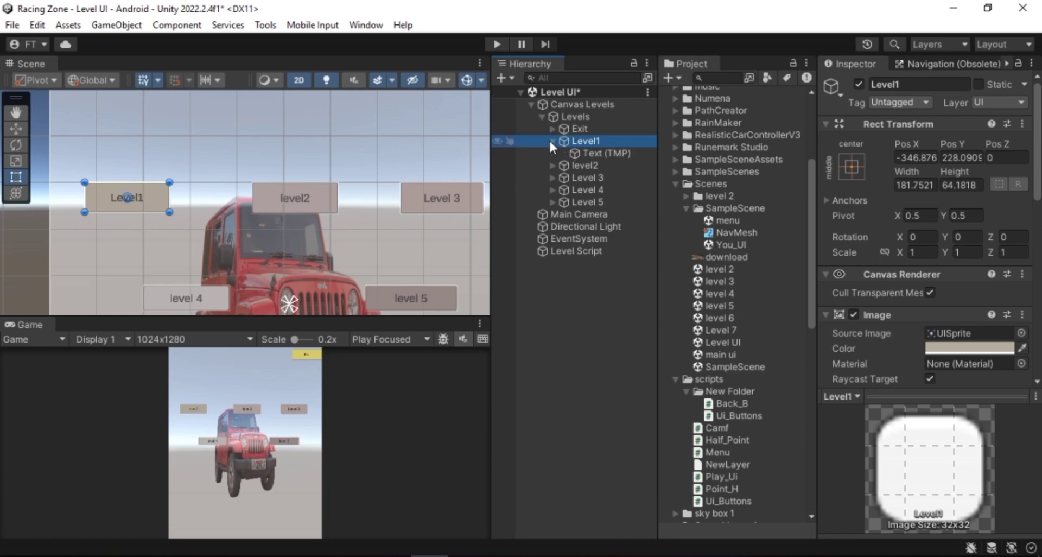
click(567, 150)
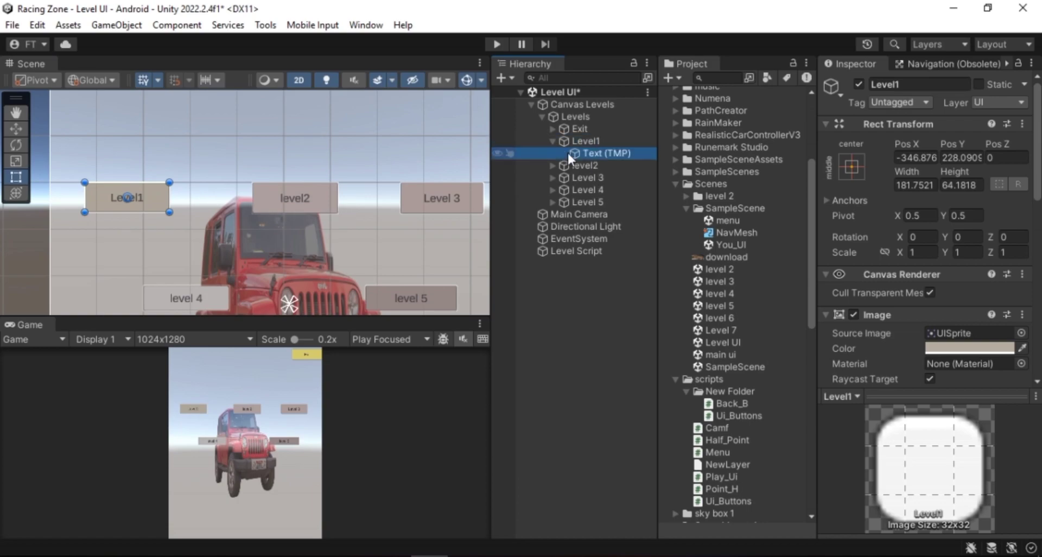
click(866, 371)
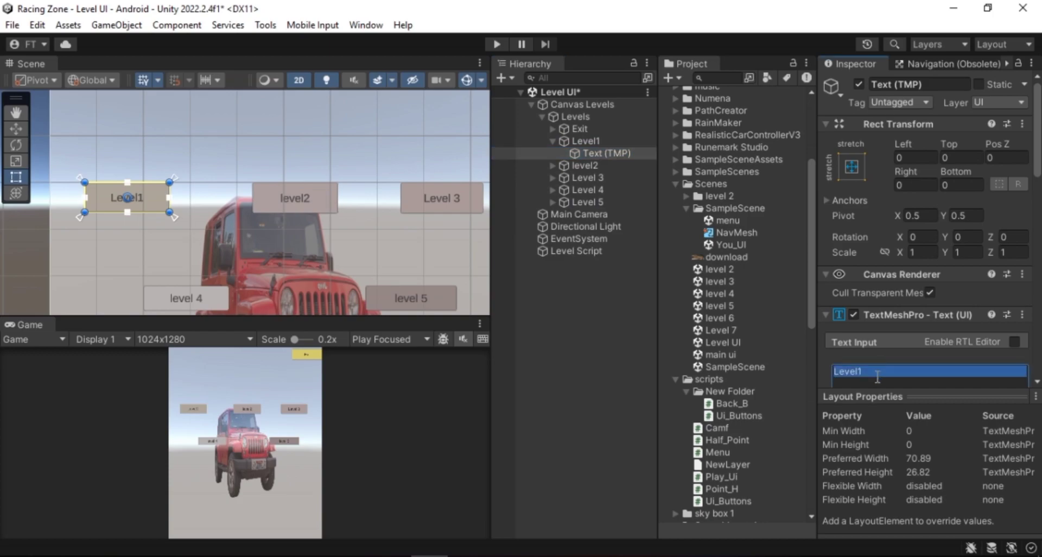
click(893, 377)
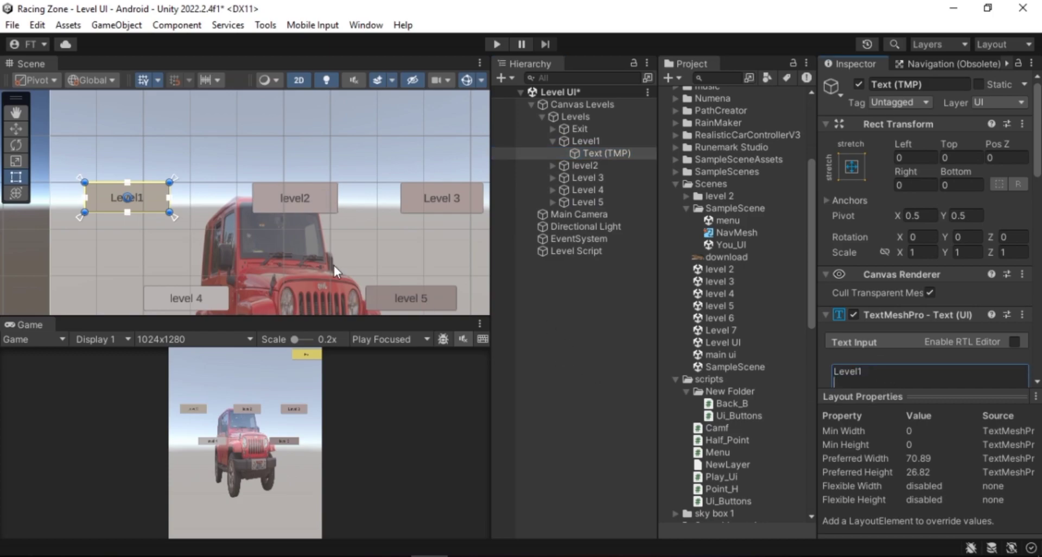
scroll(311, 242, down, 4)
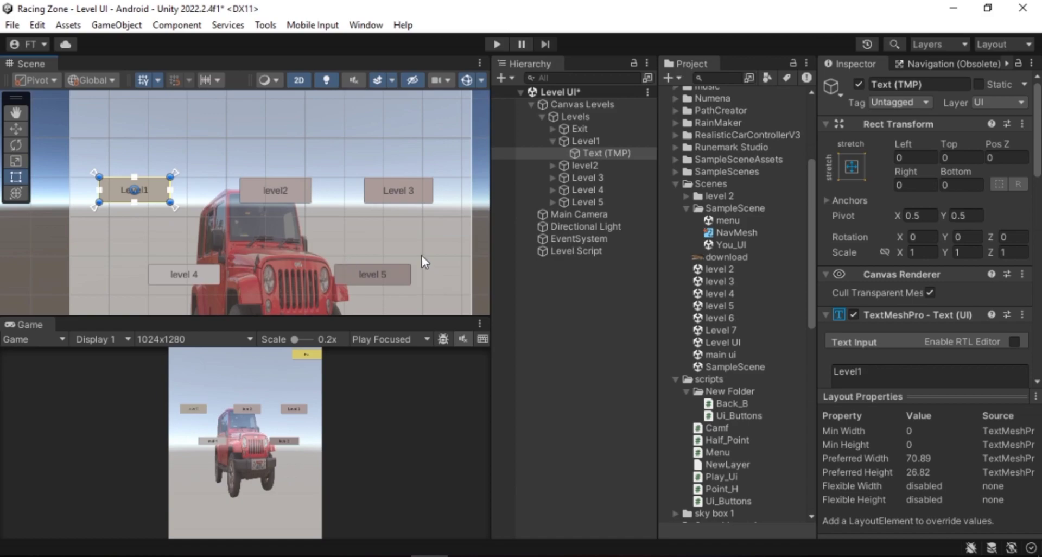
click(545, 314)
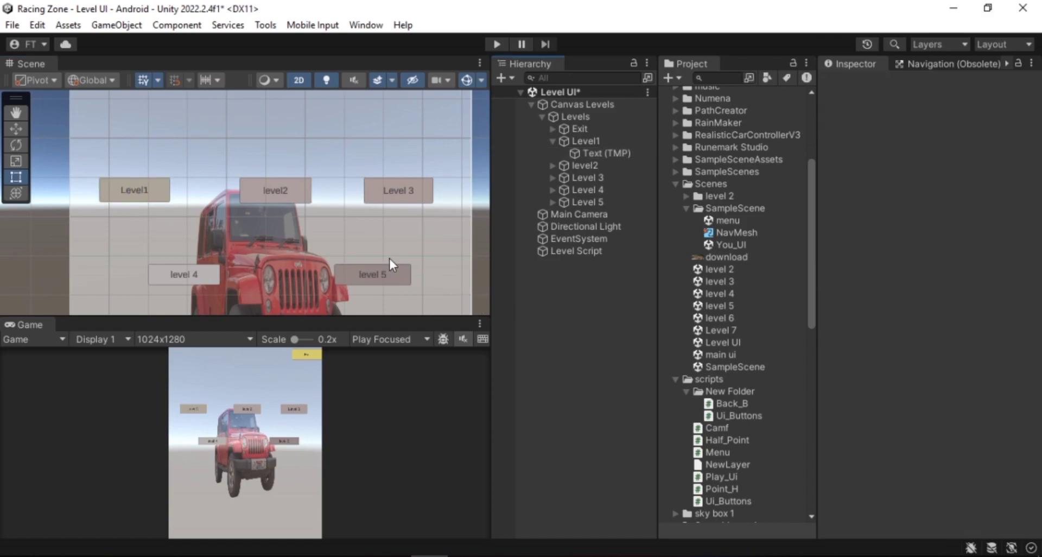
Open the Ui_Buttons script from the project's scripts folder in Visual Studio
scroll(388, 253, down, 2)
middle_drag(349, 243, 302, 240)
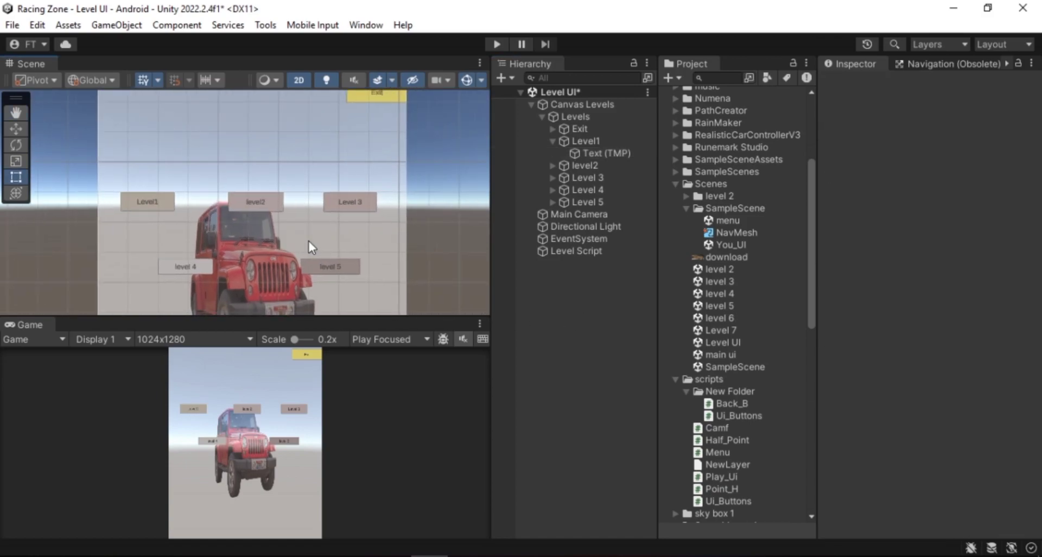
scroll(307, 240, down, 3)
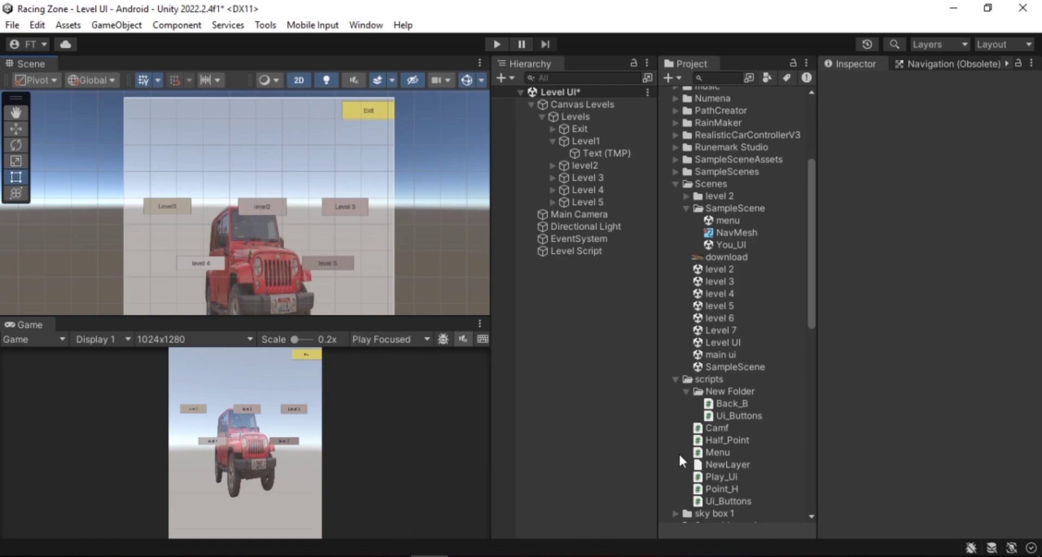
double_click(734, 415)
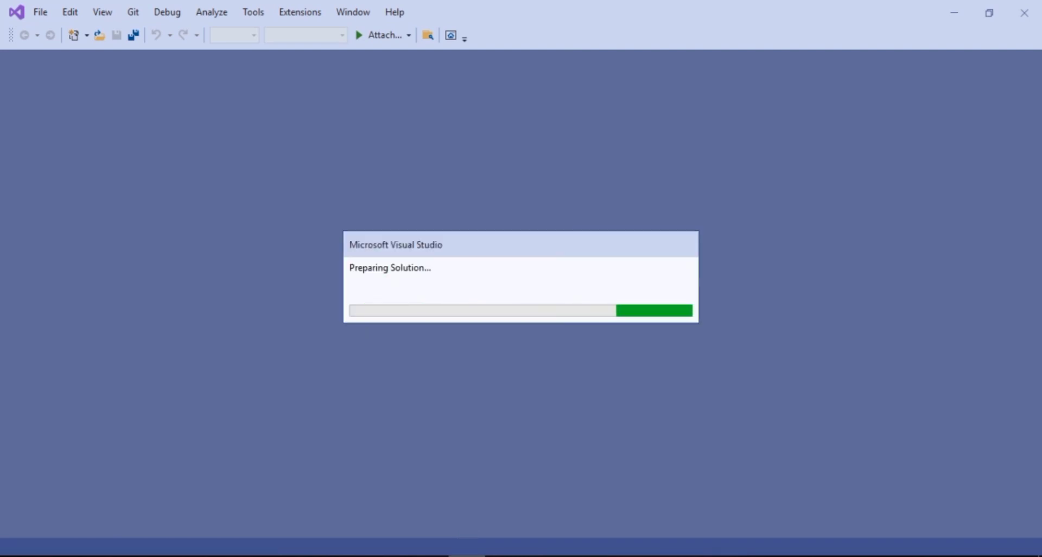
Review the Play() and level-loading methods in the Ui_Buttons script, highlighting the Play() method and its scene name
mouse_move(448, 553)
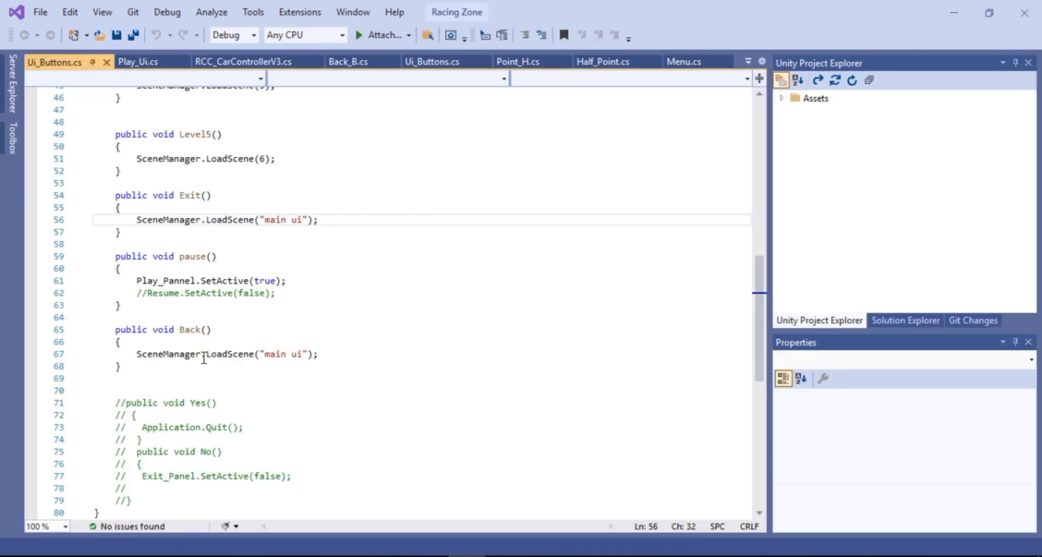
scroll(204, 357, up, 1)
scroll(204, 357, up, 5)
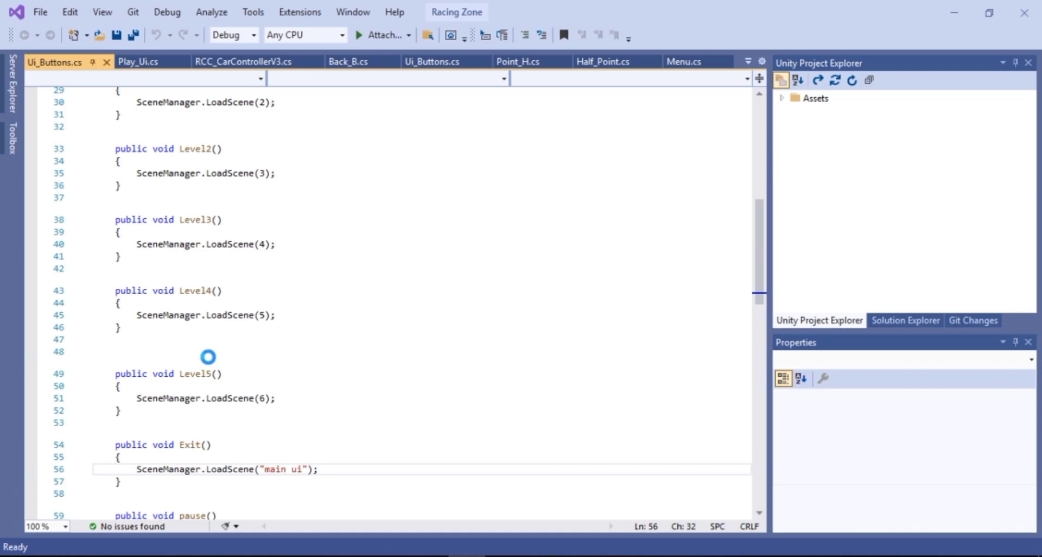
scroll(122, 236, up, 9)
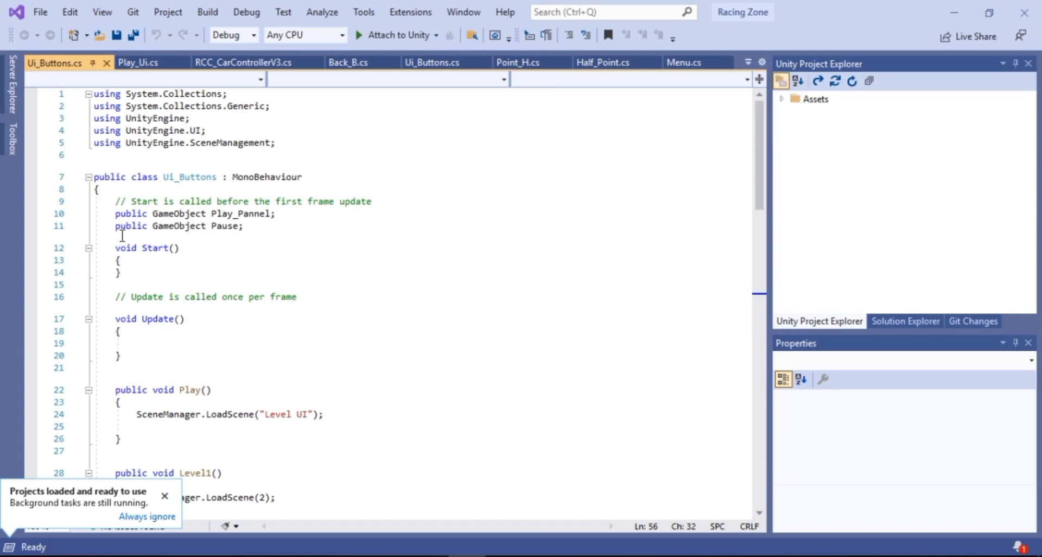
scroll(122, 236, down, 5)
drag(110, 206, 126, 238)
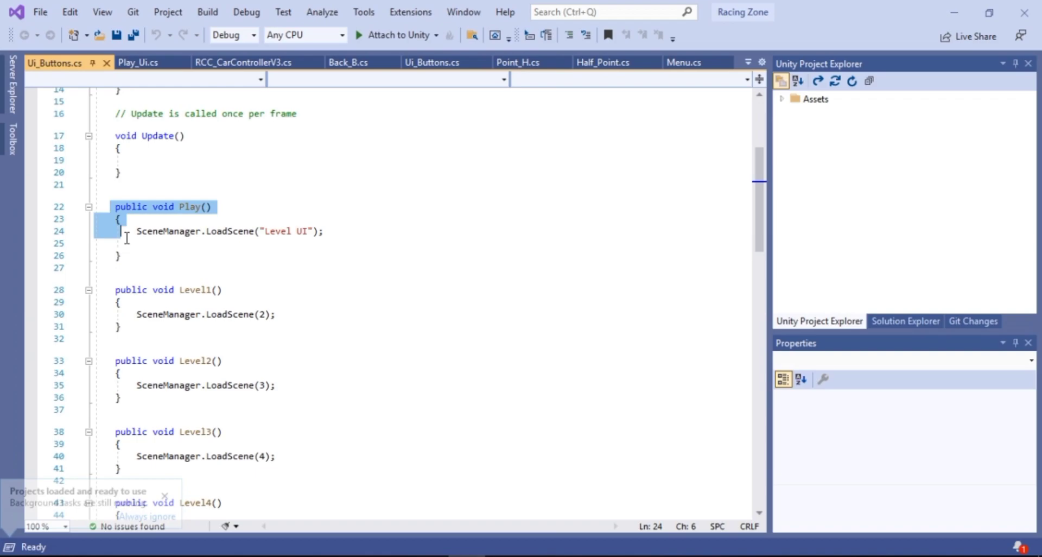
drag(127, 238, 131, 256)
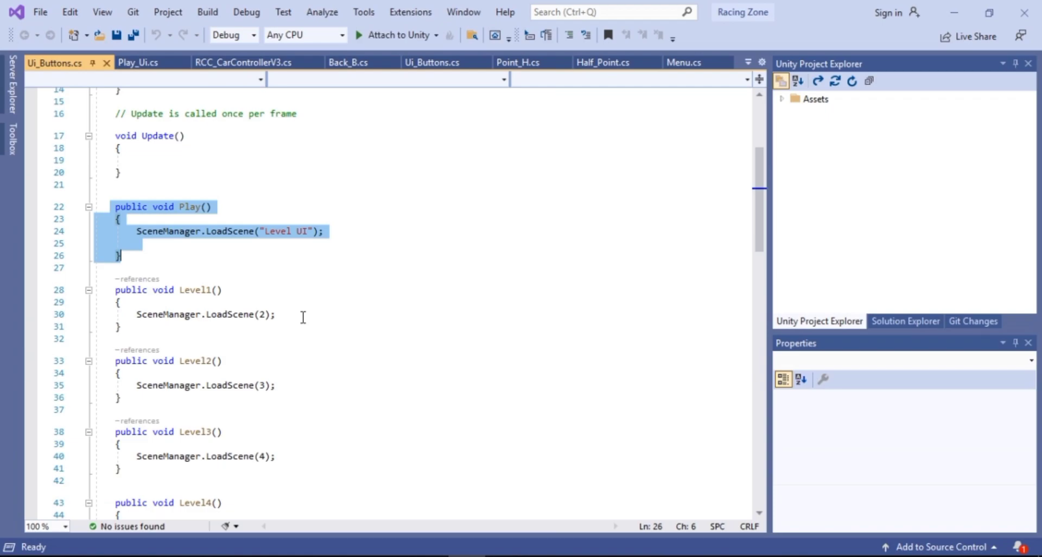
drag(265, 231, 137, 243)
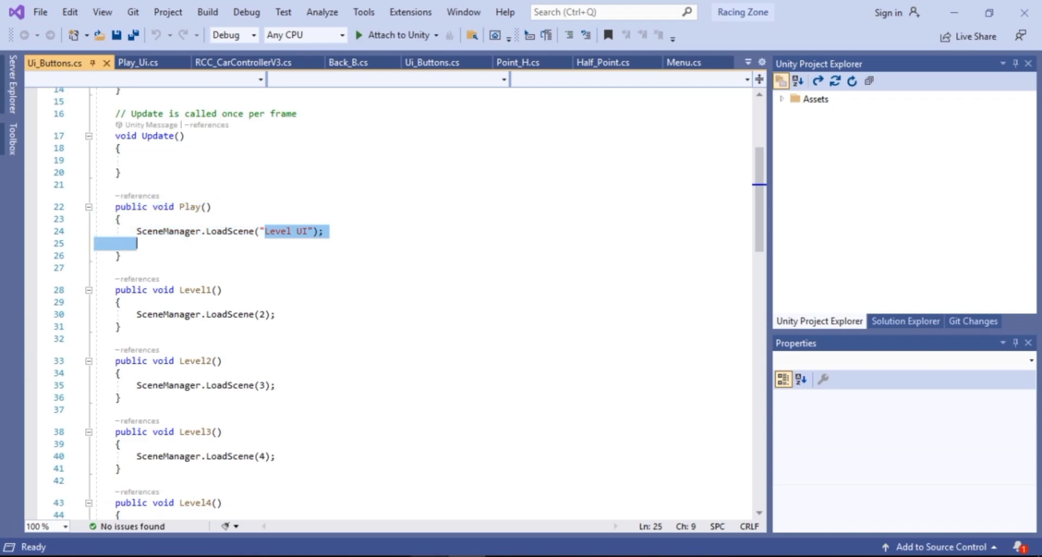
Compare the Play() scene name with the Level UI scene asset in the project's Scenes folder
click(429, 556)
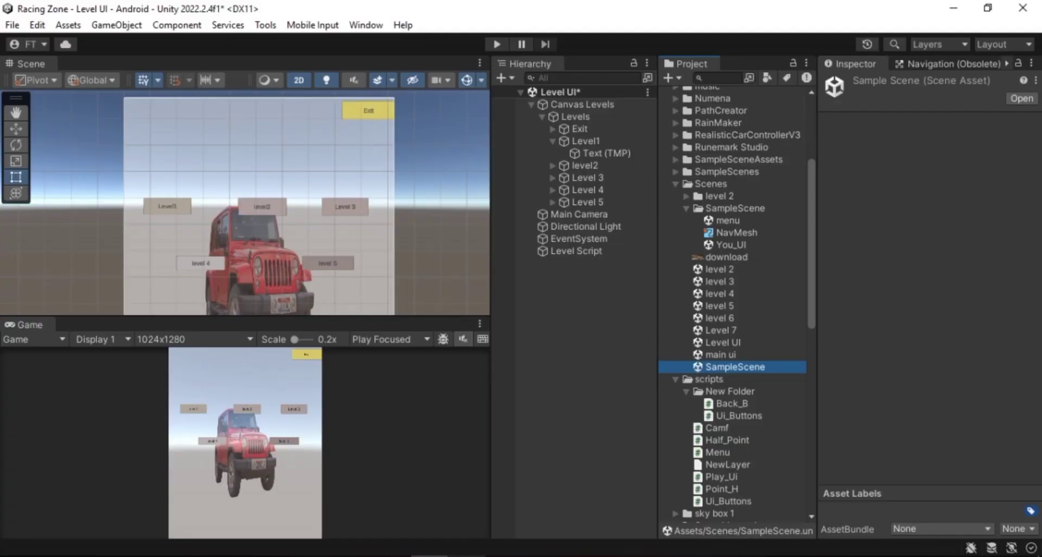
click(466, 556)
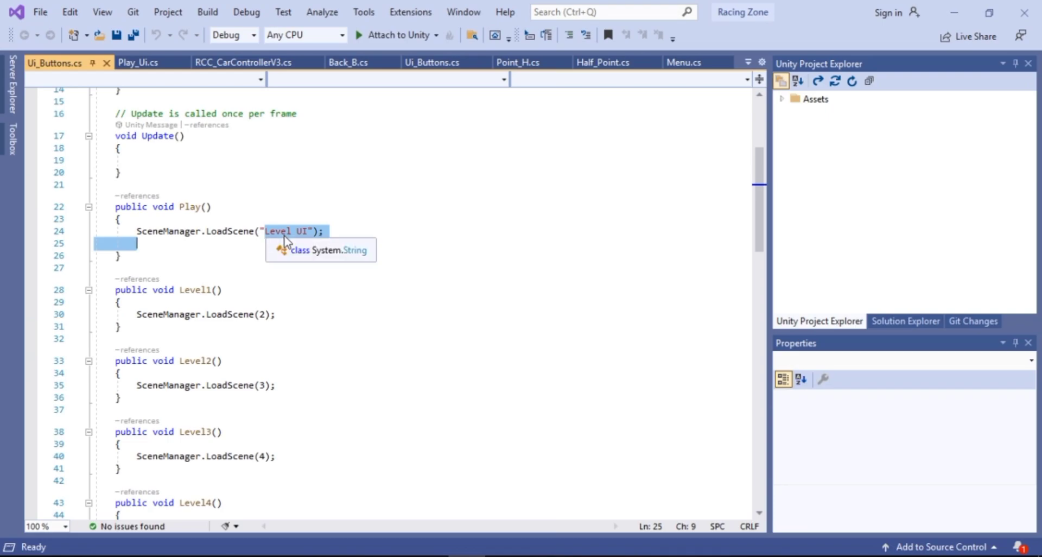
click(429, 556)
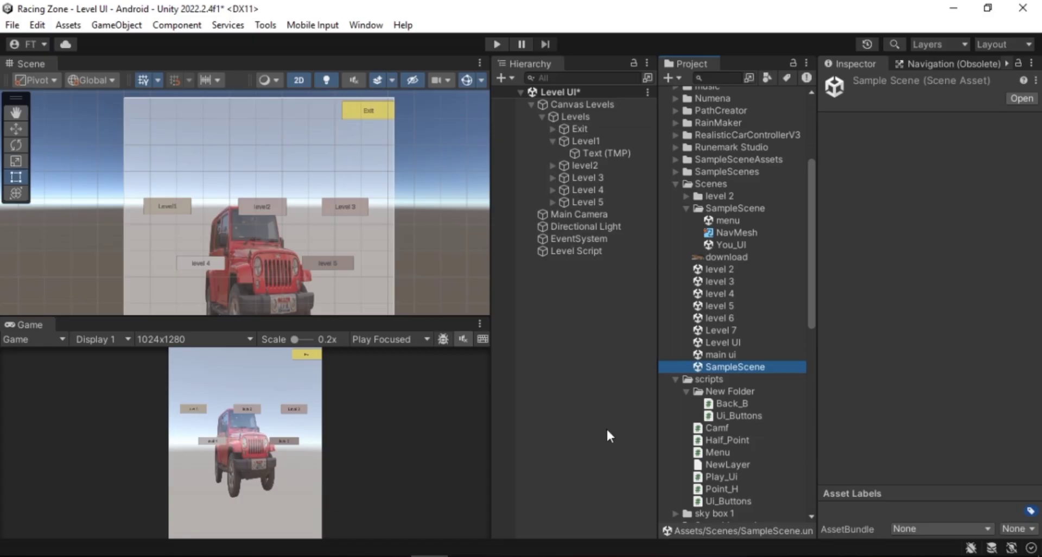
click(705, 342)
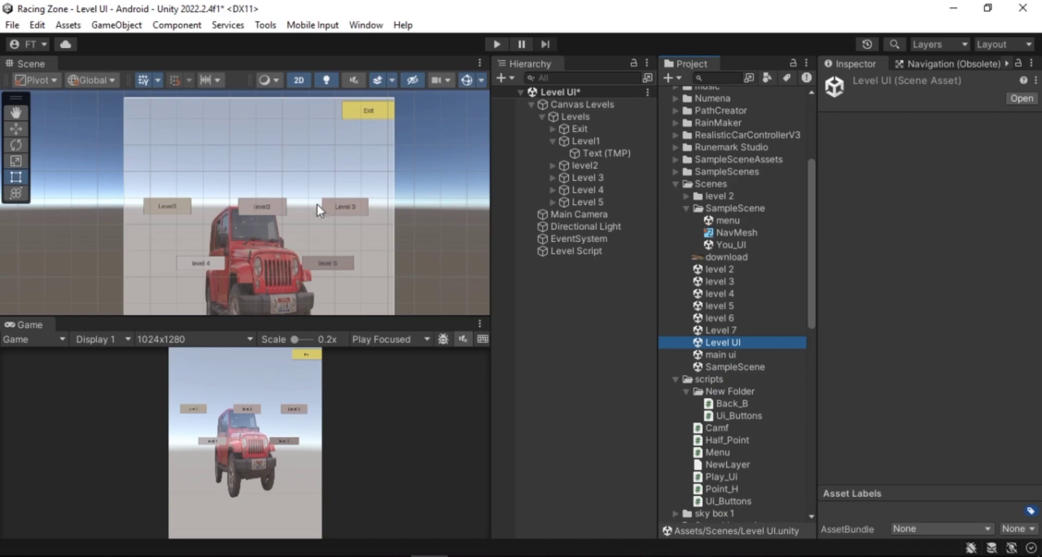
mouse_move(466, 556)
click(470, 496)
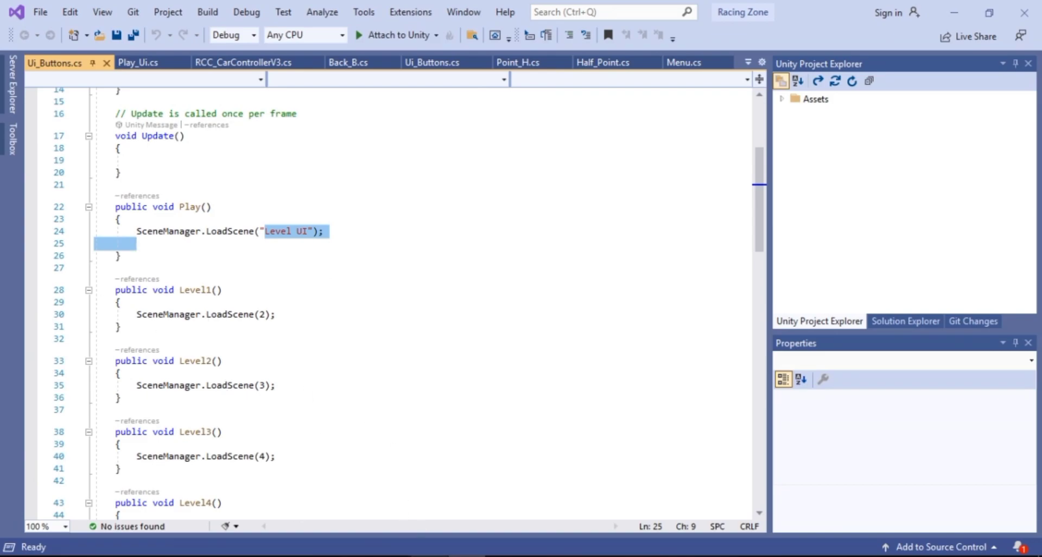
click(429, 554)
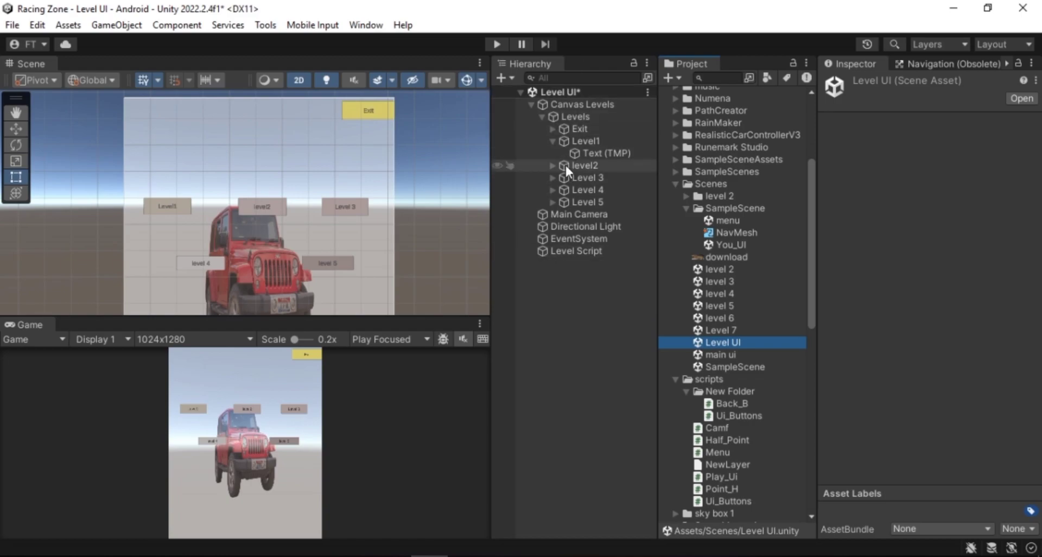
Open the main ui scene, saving the changes to the Level UI scene
double_click(719, 355)
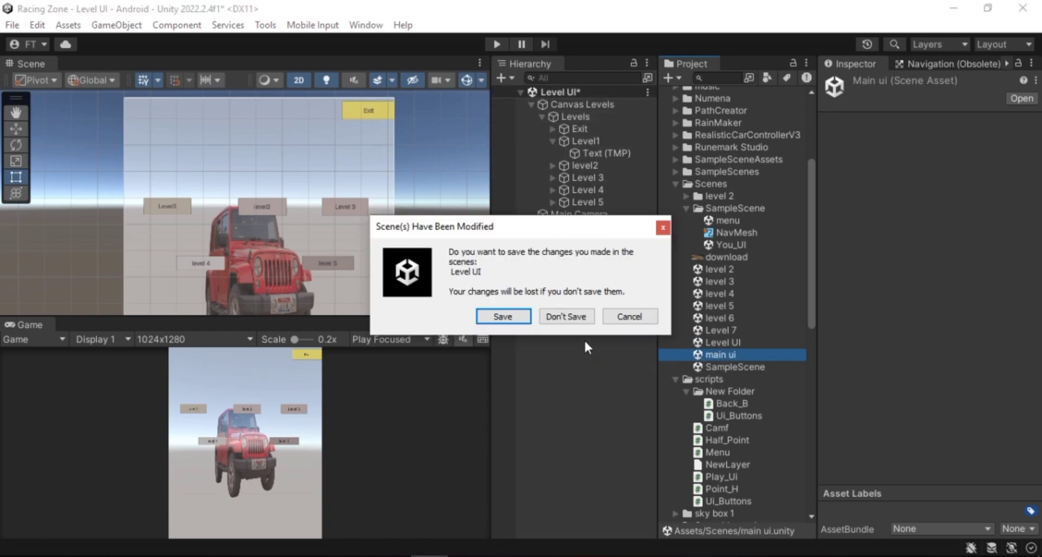
click(510, 317)
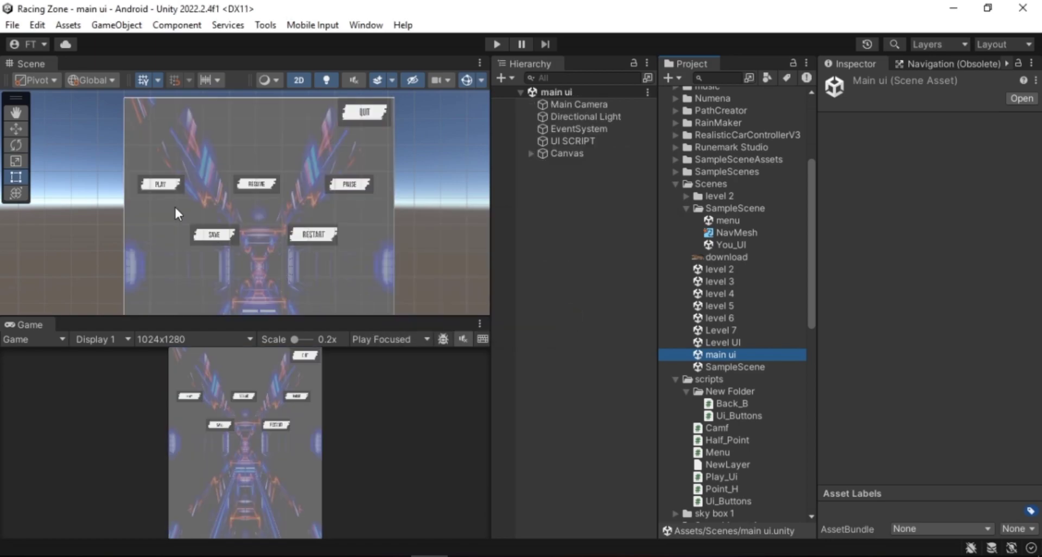
Expand the Canvas and its BackGround Pannel to reveal the PLAY, RESUME, PAUSE and other menu buttons
click(168, 188)
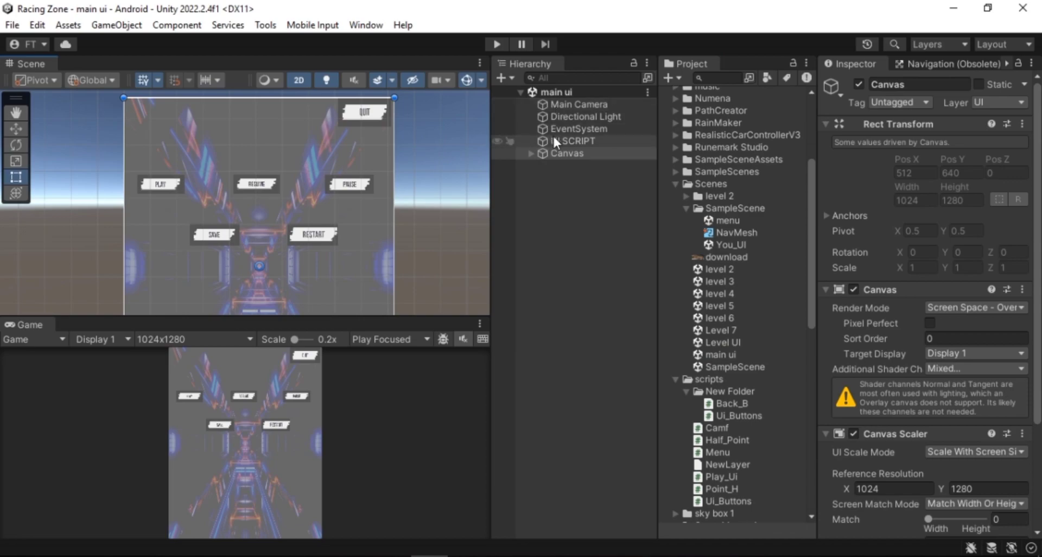
click(529, 153)
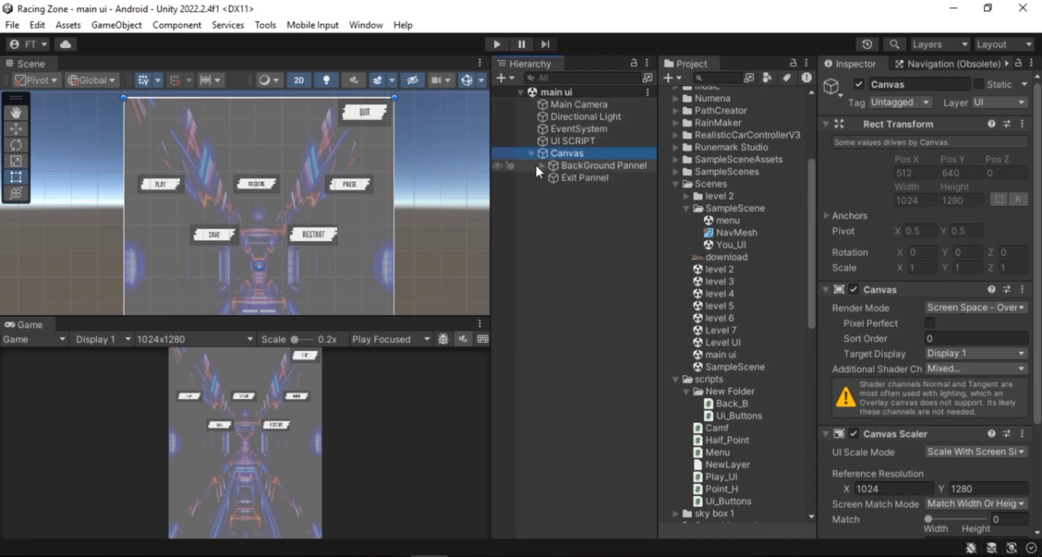
click(539, 165)
click(564, 177)
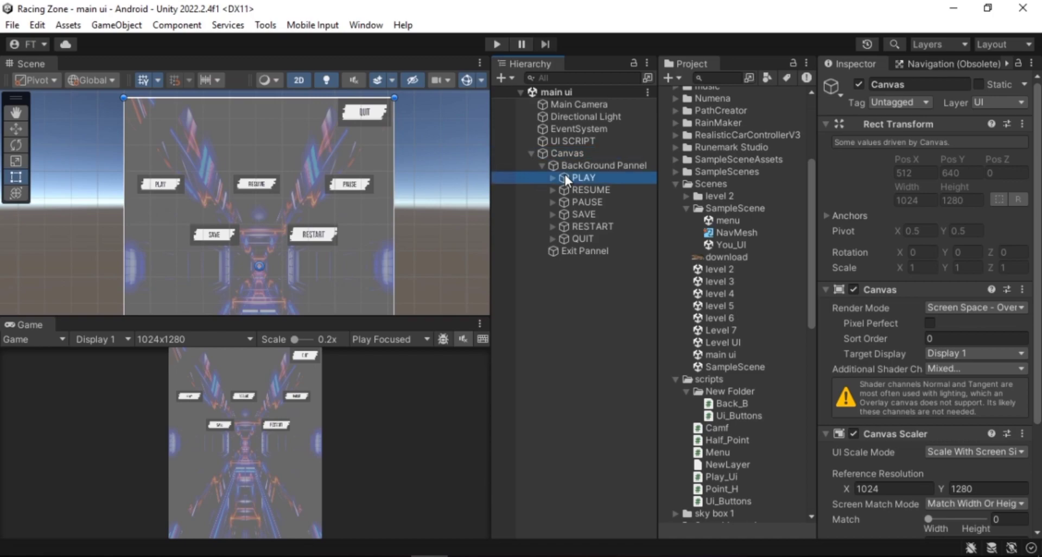
Set the PLAY button's On Click function to Main_UI Play() on the UI SCRIPT object
scroll(979, 344, down, 10)
scroll(979, 344, down, 5)
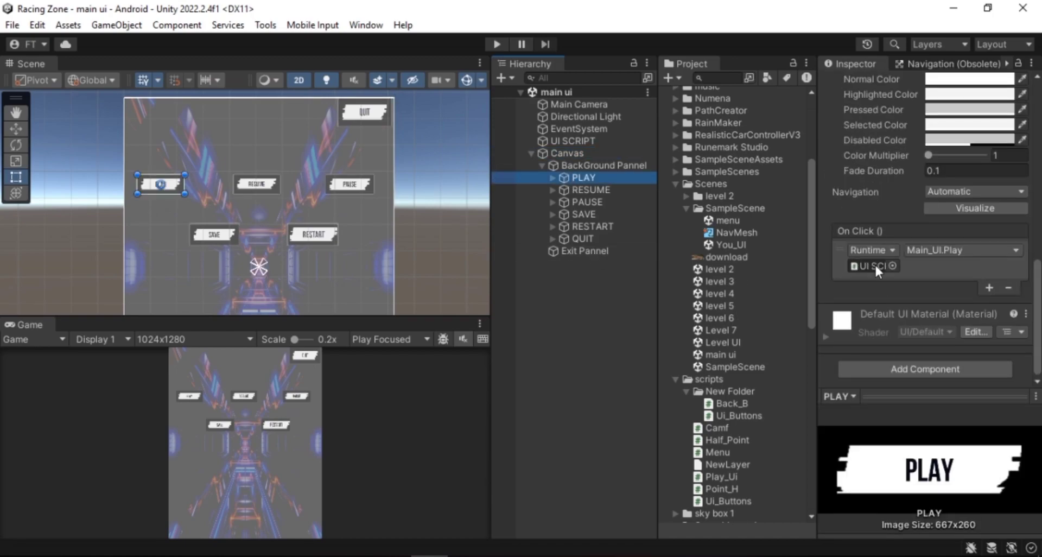
click(858, 265)
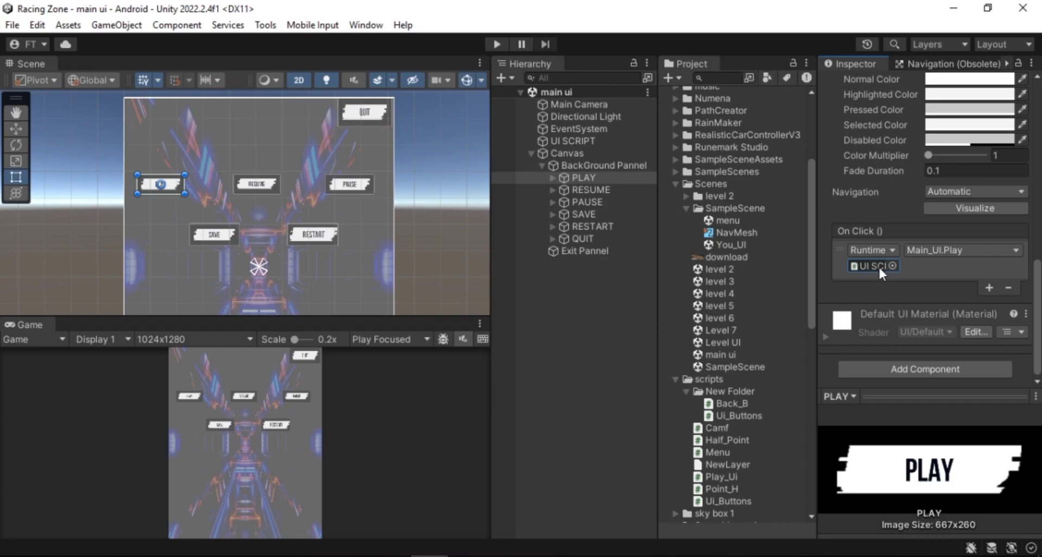
click(975, 248)
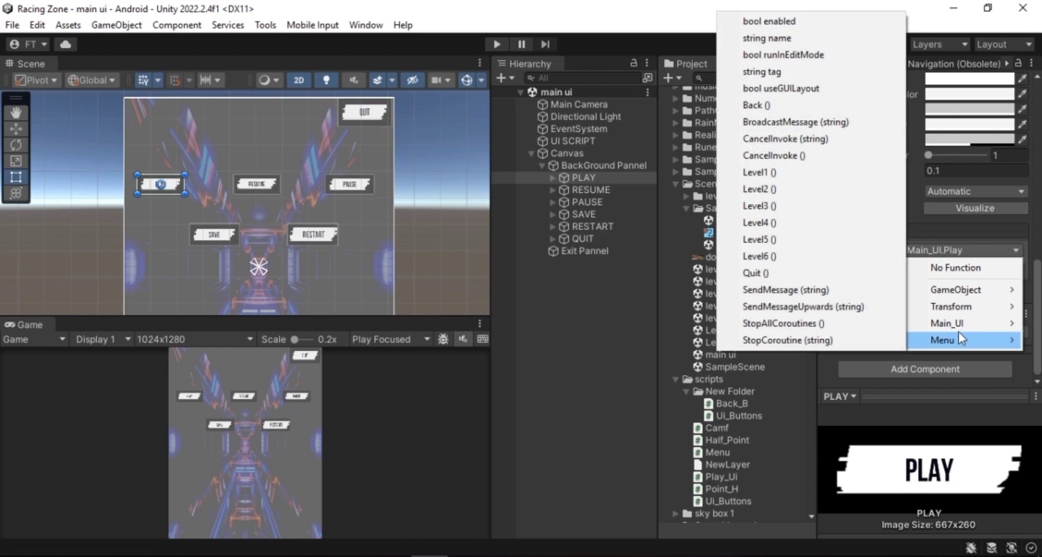
mouse_move(959, 325)
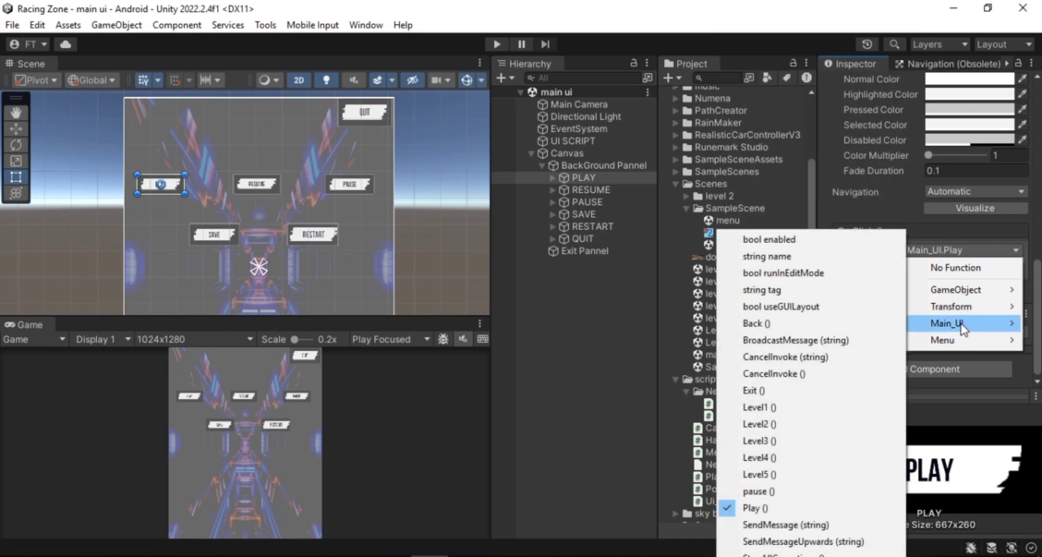
click(754, 508)
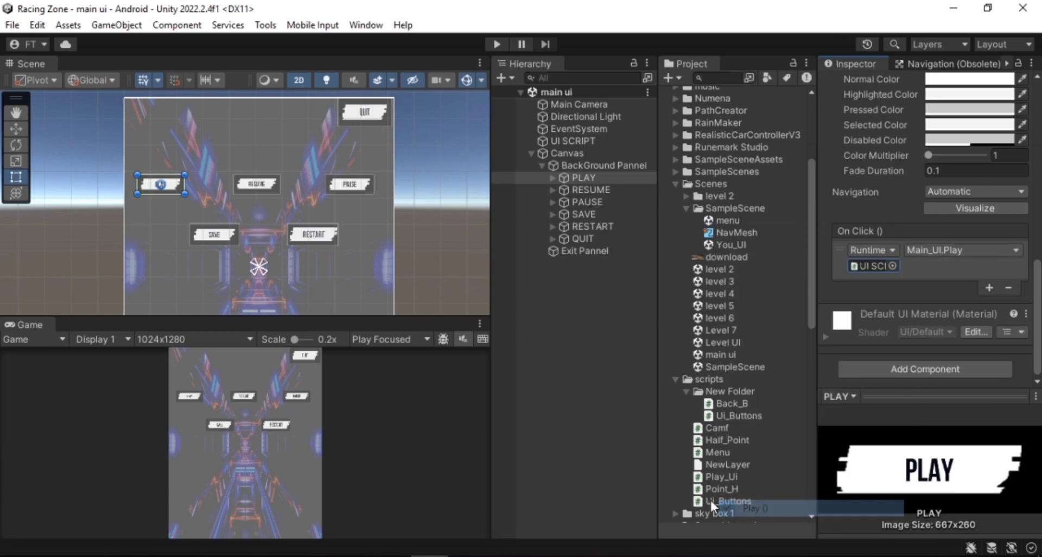
Enter Play mode and press the PLAY button in the game view to test the menu
click(486, 44)
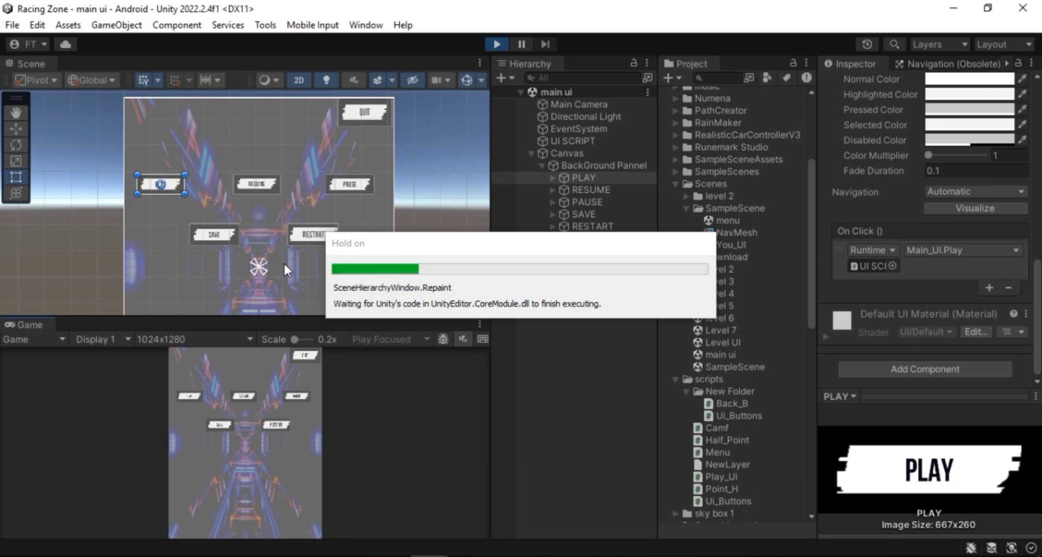
click(197, 398)
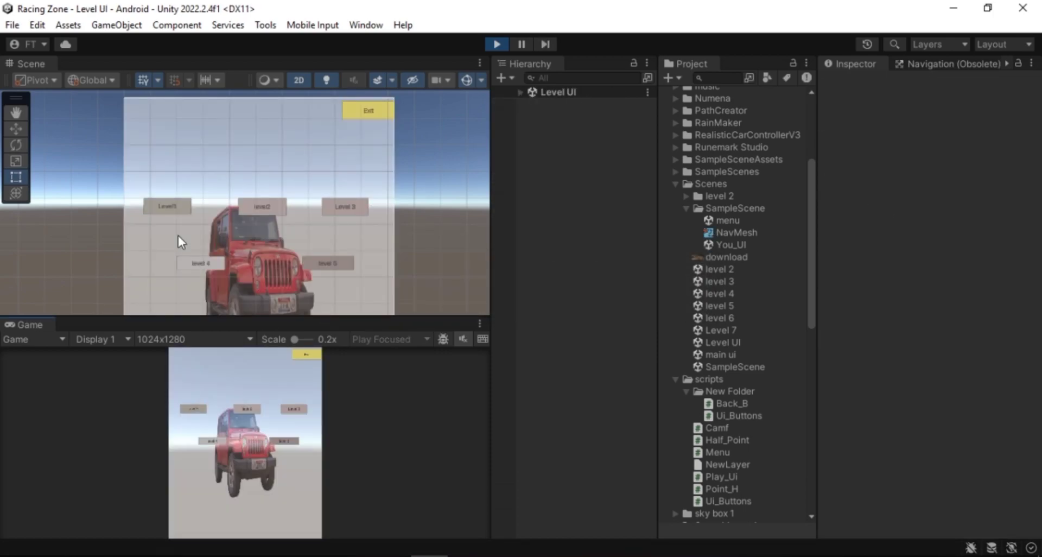
scroll(195, 228, down, 3)
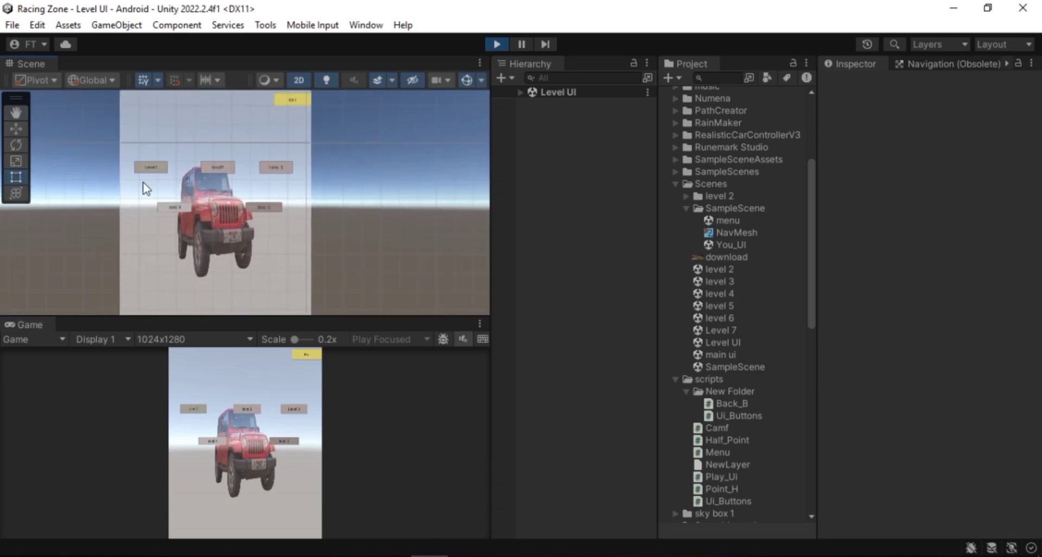
Re-examine the Play() method's scene loading call in the Ui_Buttons script
click(466, 556)
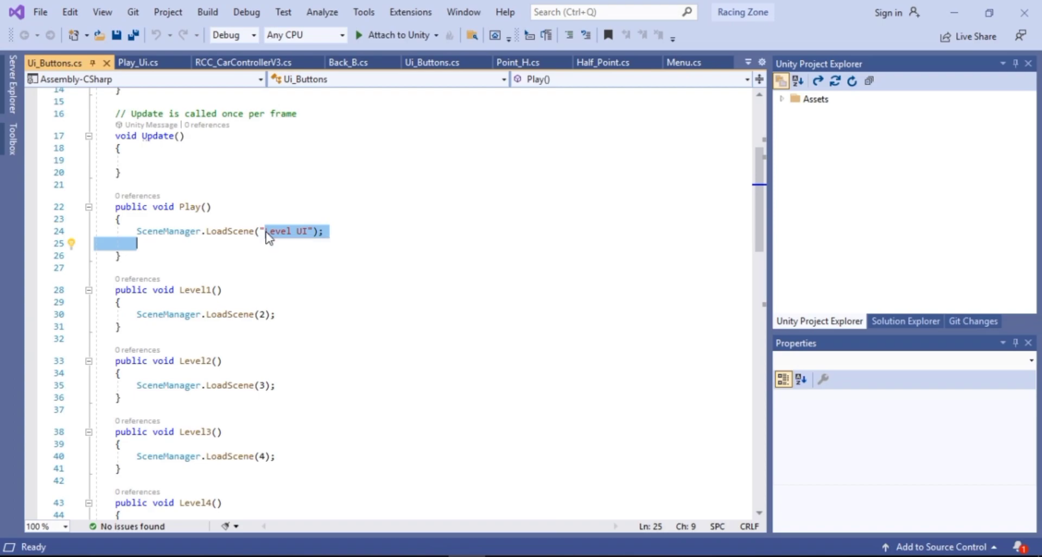
drag(113, 207, 139, 252)
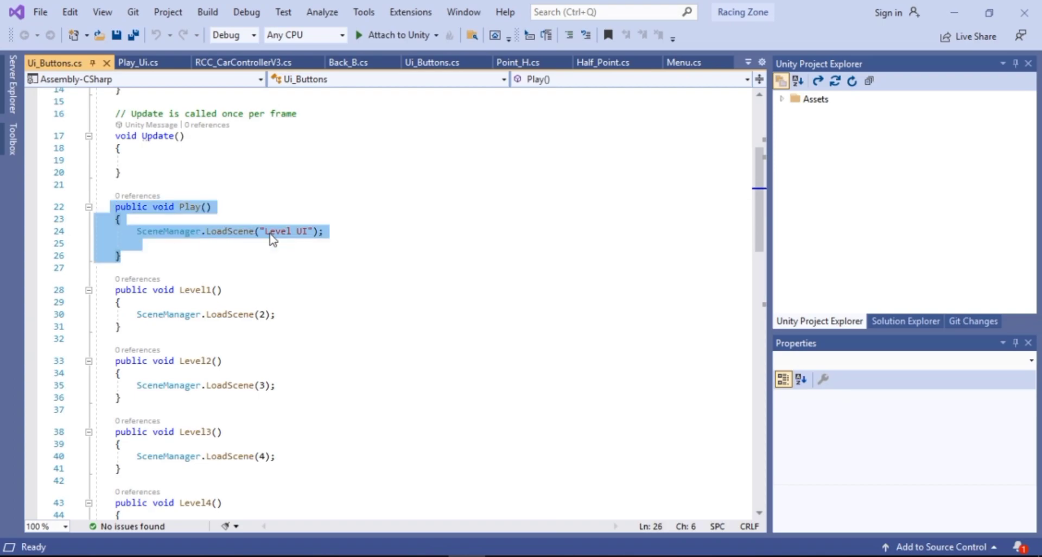
click(428, 556)
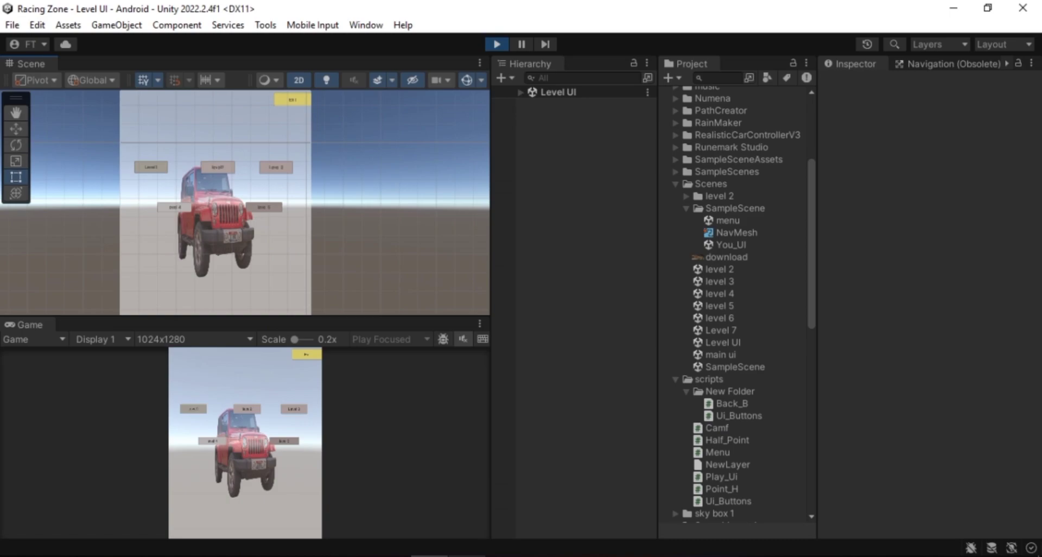
Open the Build Settings to check the list of scenes in the build
scroll(198, 249, up, 4)
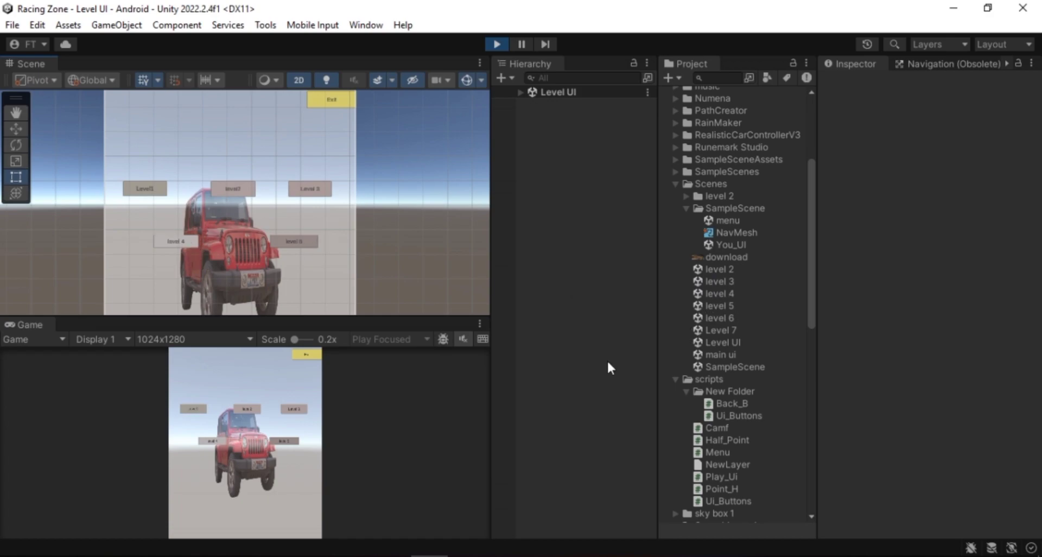
middle_drag(366, 228, 368, 241)
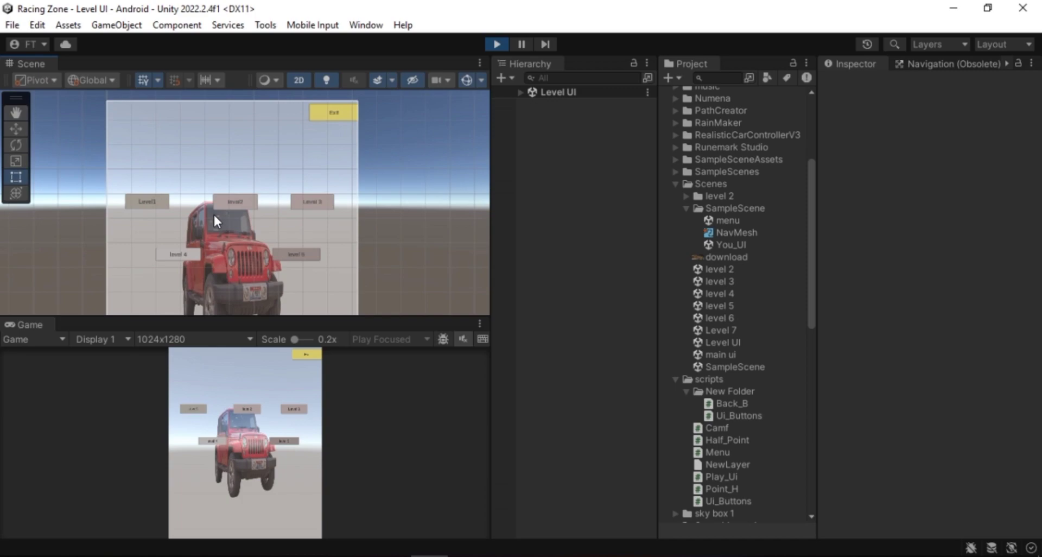
click(12, 25)
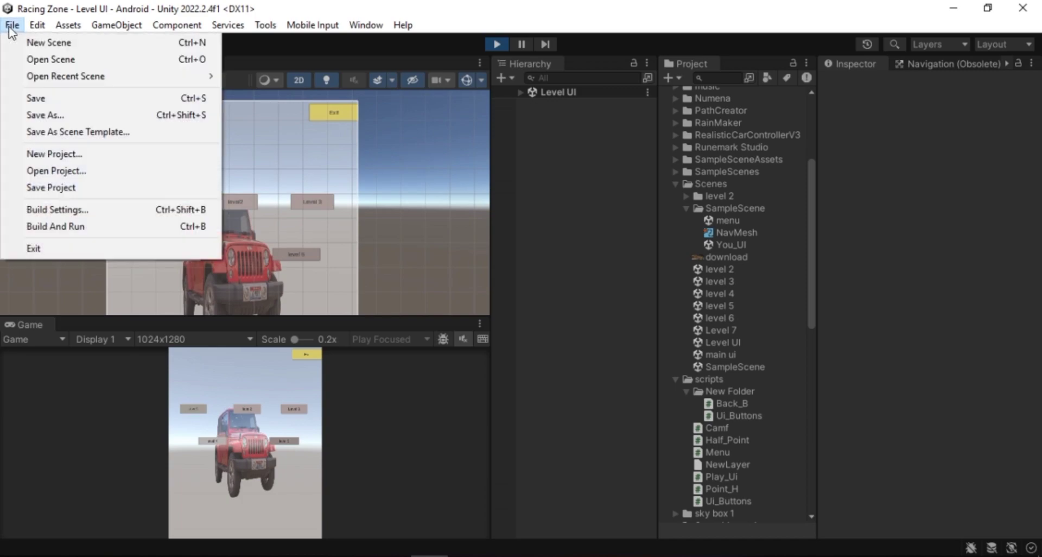
click(57, 211)
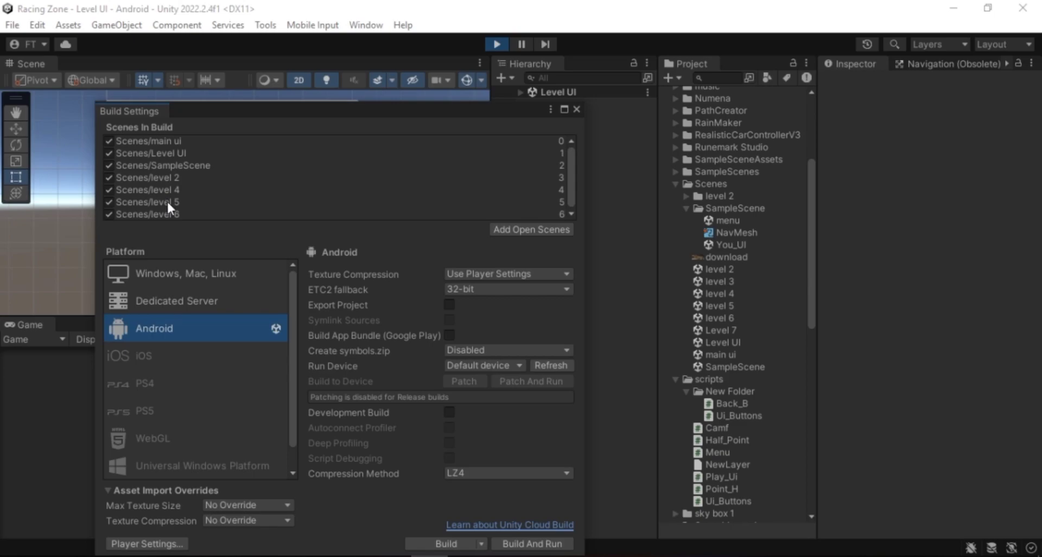
Open the main ui scene from the Scenes folder and close the Build Settings window
double_click(732, 353)
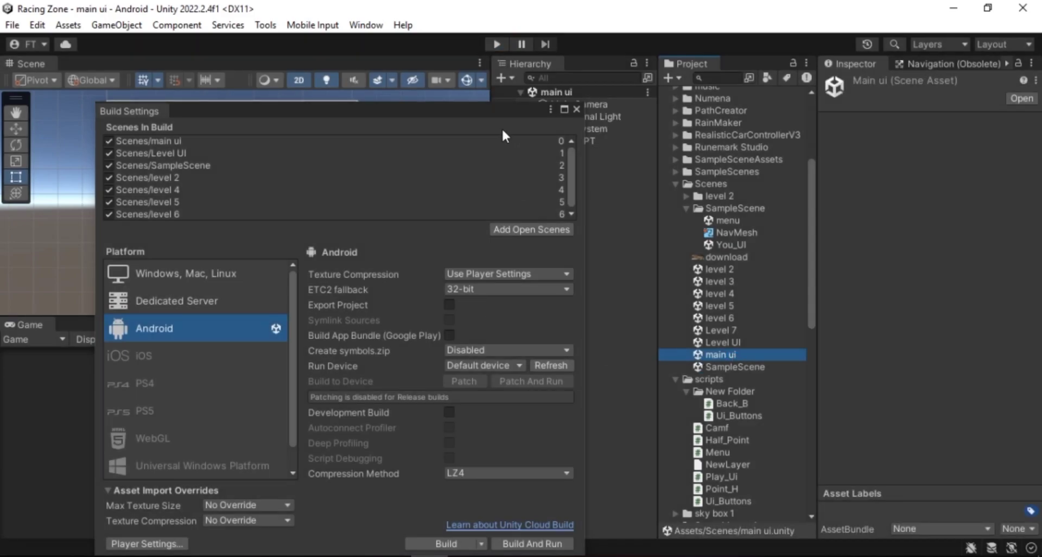
click(575, 109)
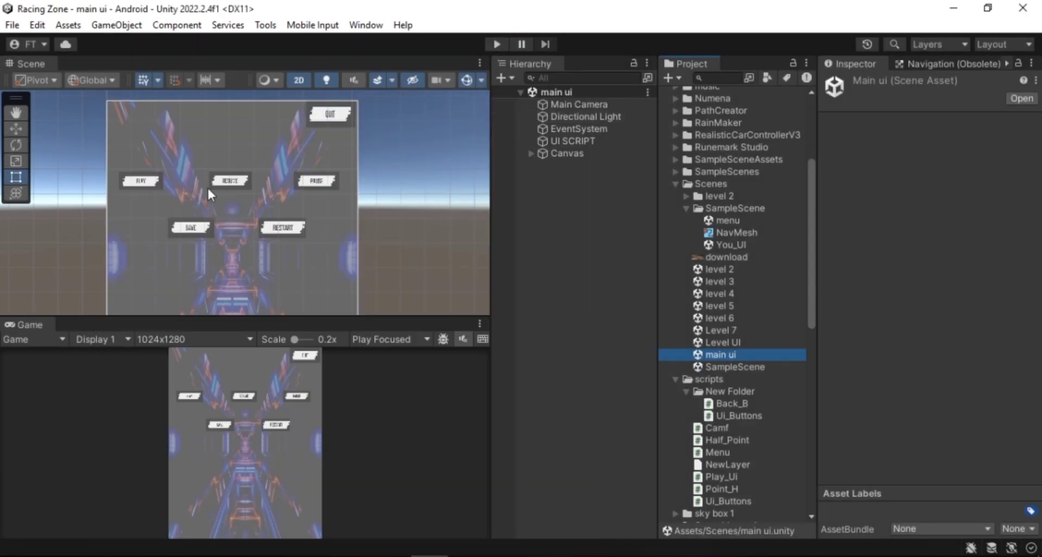
Select the Level UI scene asset and reopen the Build Settings window
click(147, 185)
click(721, 342)
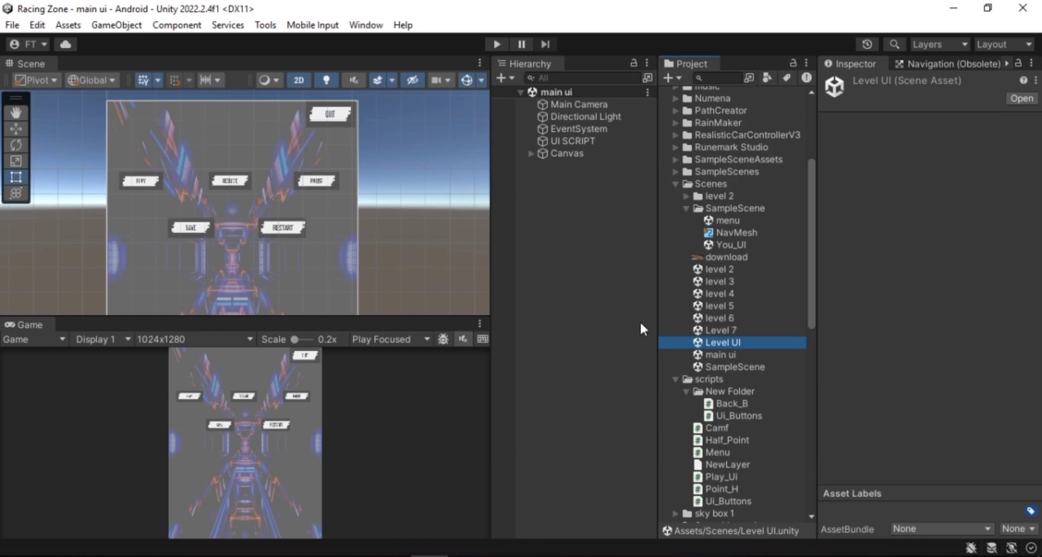
click(9, 27)
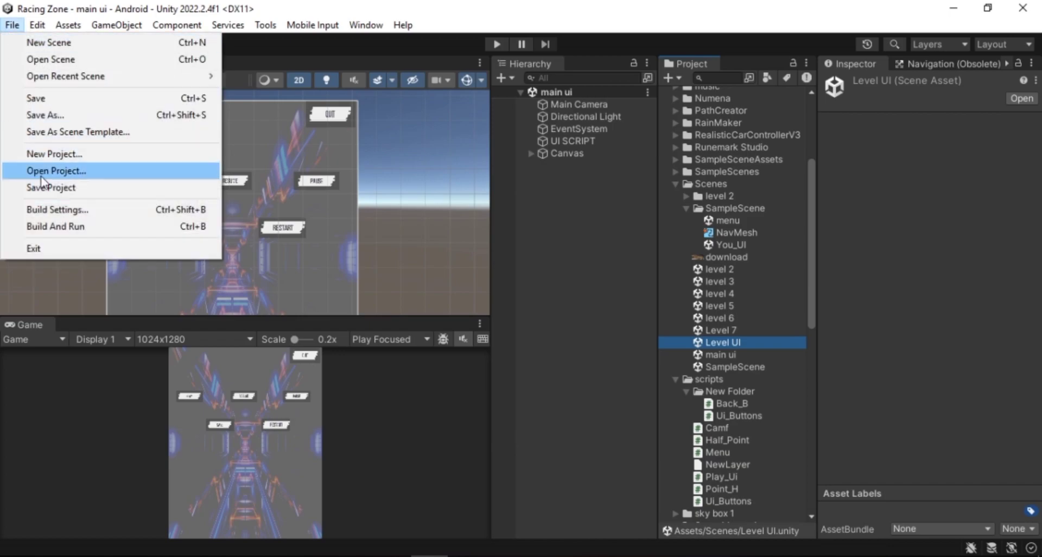
click(55, 204)
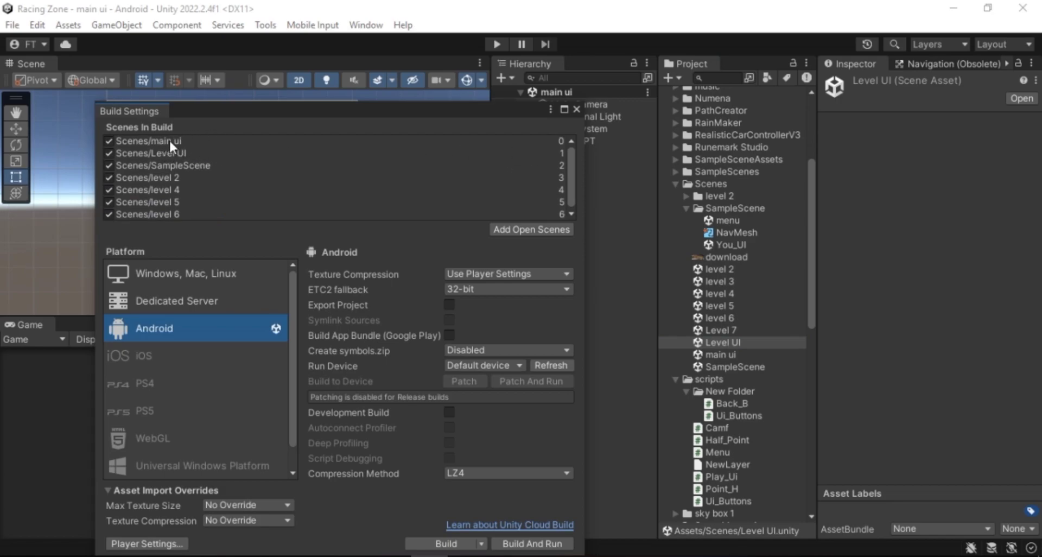
Examine the scenes and their build index numbers in the Scenes In Build list
click(182, 167)
click(182, 178)
click(183, 190)
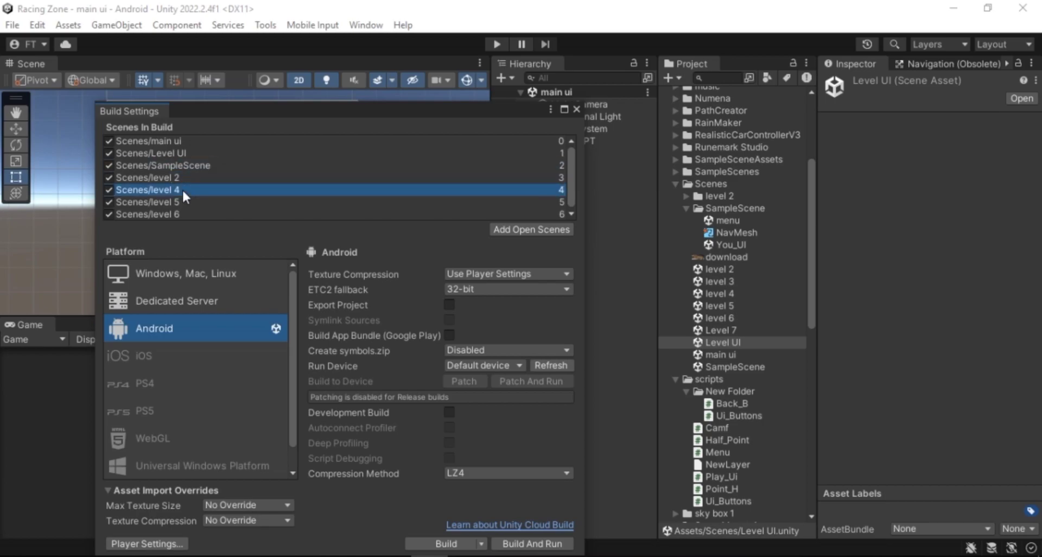
click(181, 201)
click(183, 214)
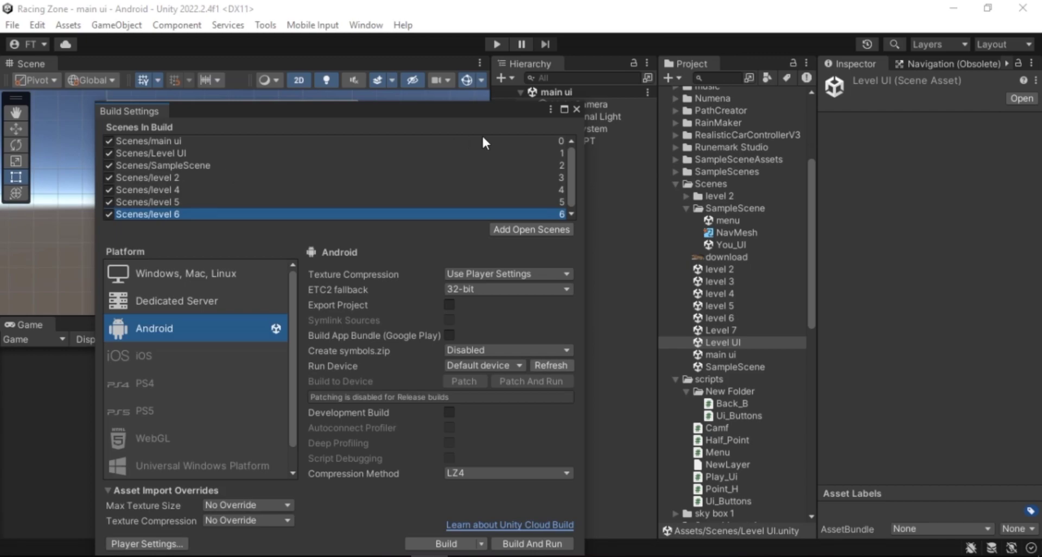
click(559, 142)
click(560, 162)
click(562, 152)
click(562, 166)
click(558, 178)
click(561, 188)
click(559, 202)
click(561, 213)
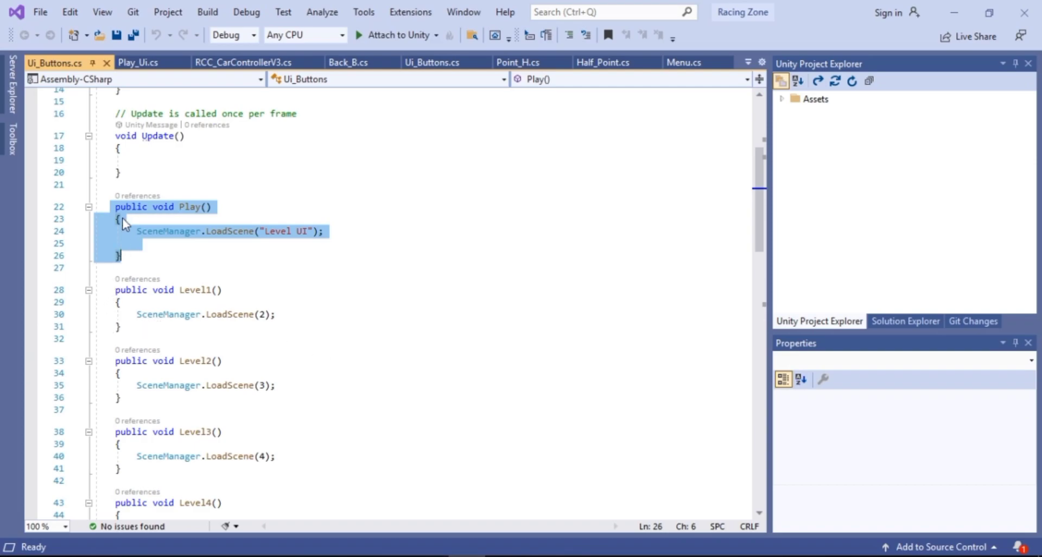
Compare the Level1() method's LoadScene index in Ui_Buttons with the scene order in Build Settings
click(114, 292)
drag(114, 292, 121, 327)
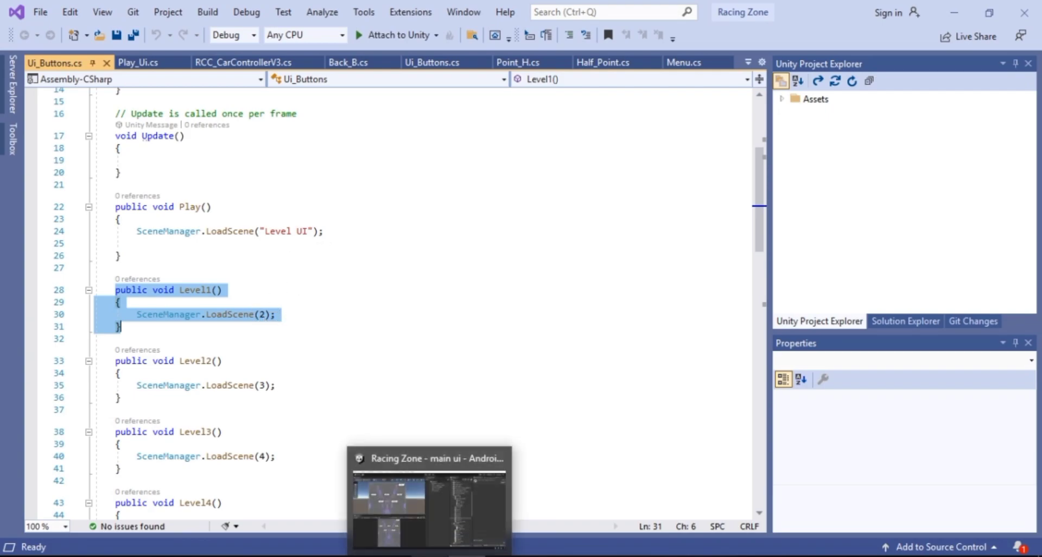
click(429, 556)
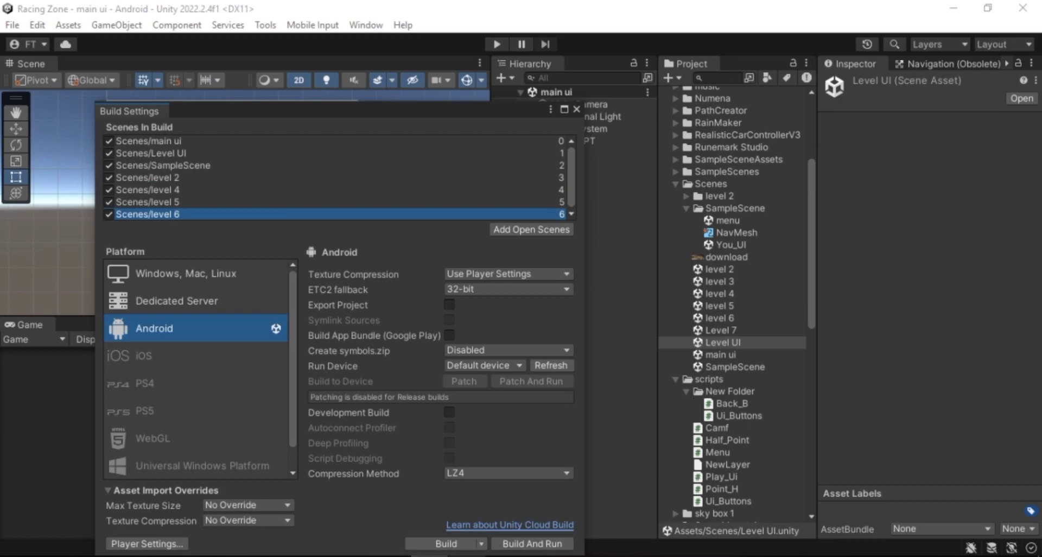
click(467, 556)
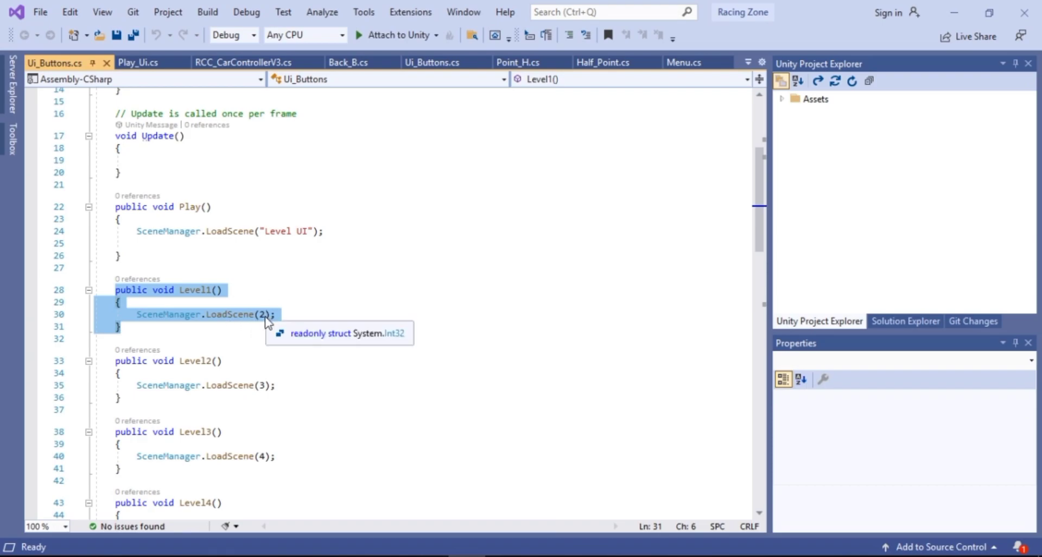
click(314, 231)
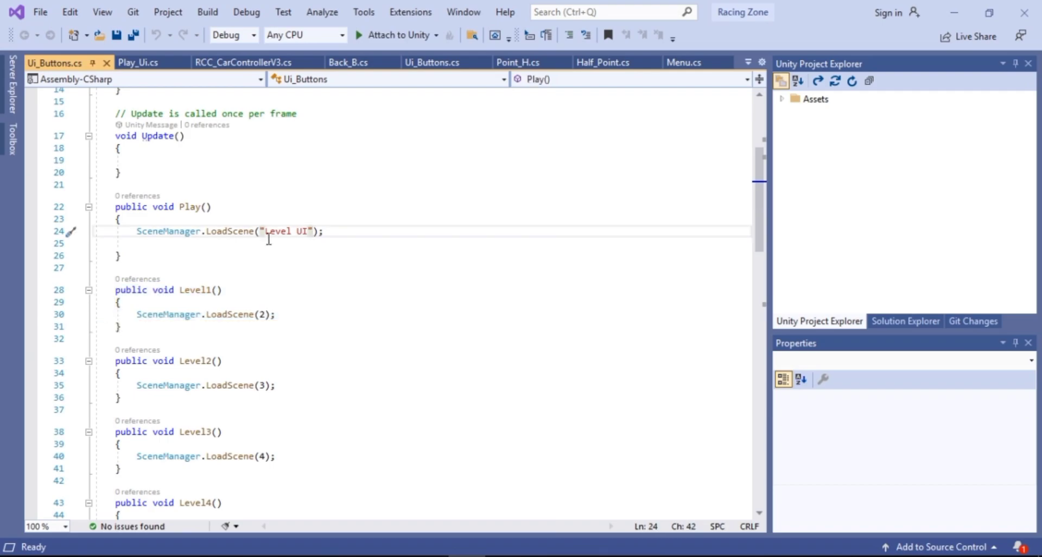
click(428, 556)
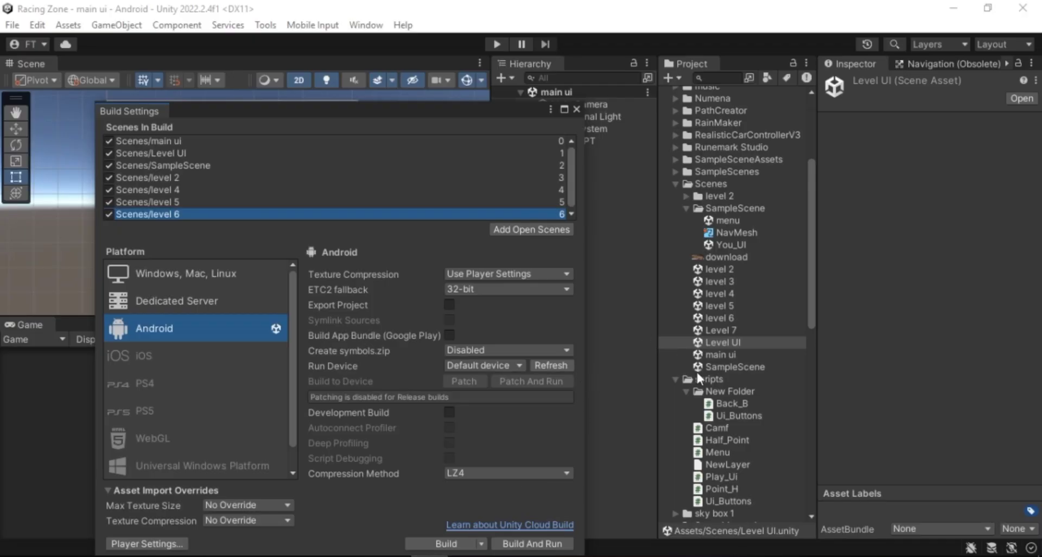
click(722, 366)
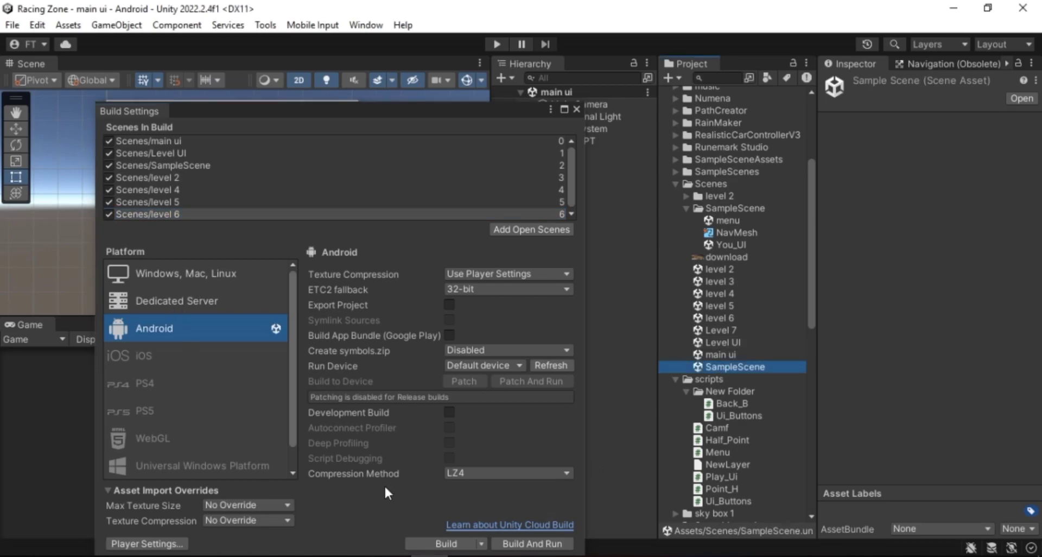
key(alt+Tab)
drag(184, 289, 220, 300)
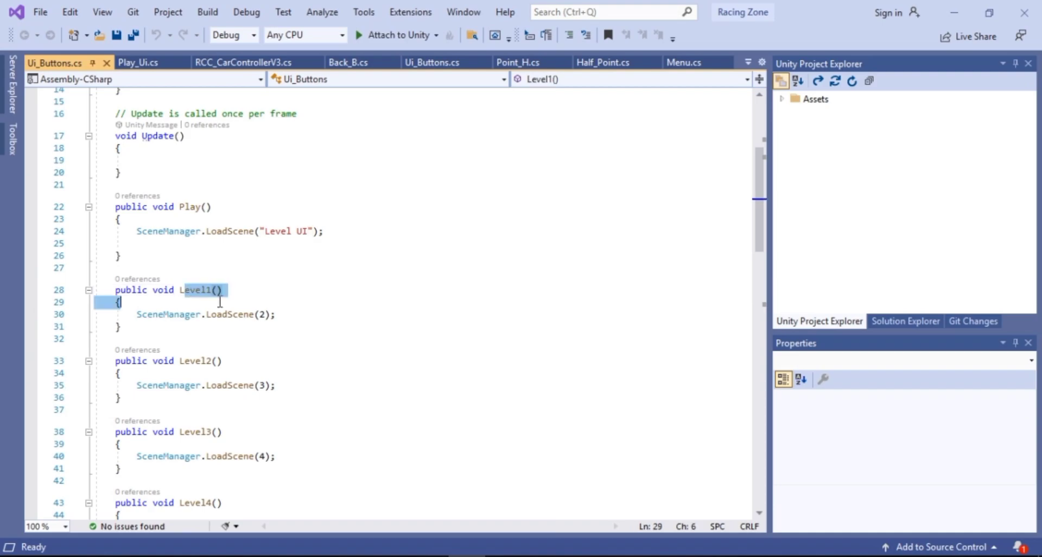
click(265, 316)
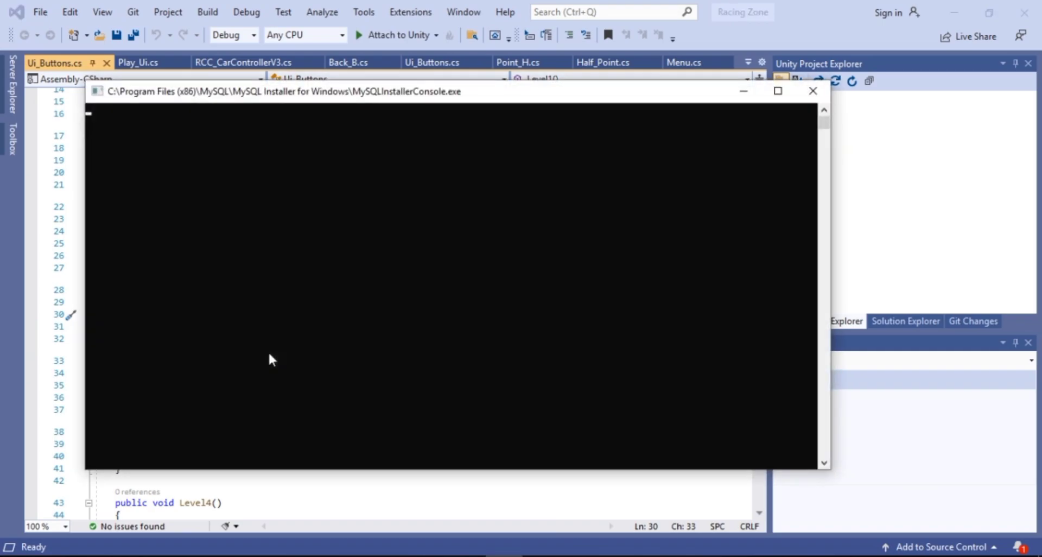
click(812, 94)
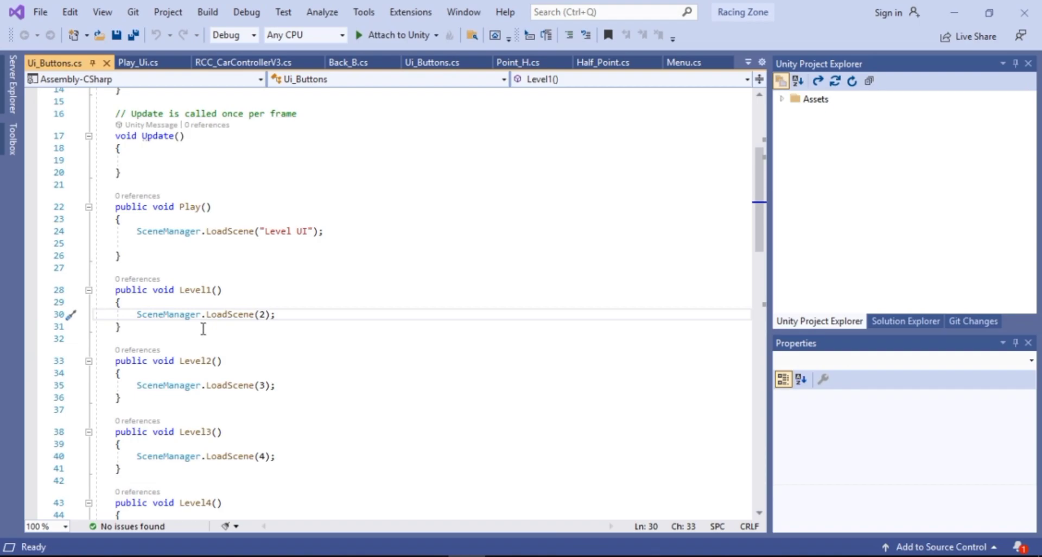
scroll(203, 328, down, 1)
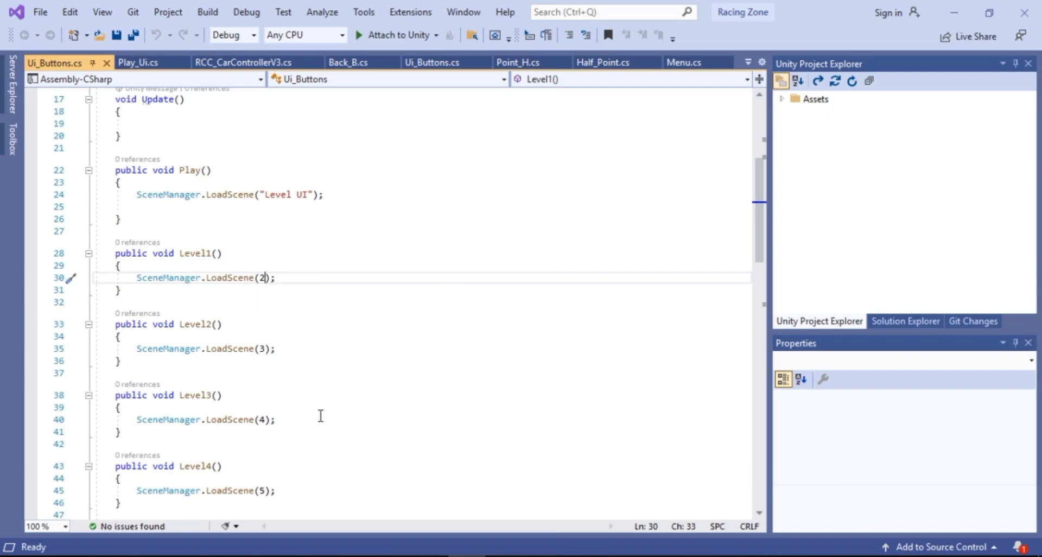
Compare the Level2() method's LoadScene index with the SampleScene entry in the build list
click(428, 556)
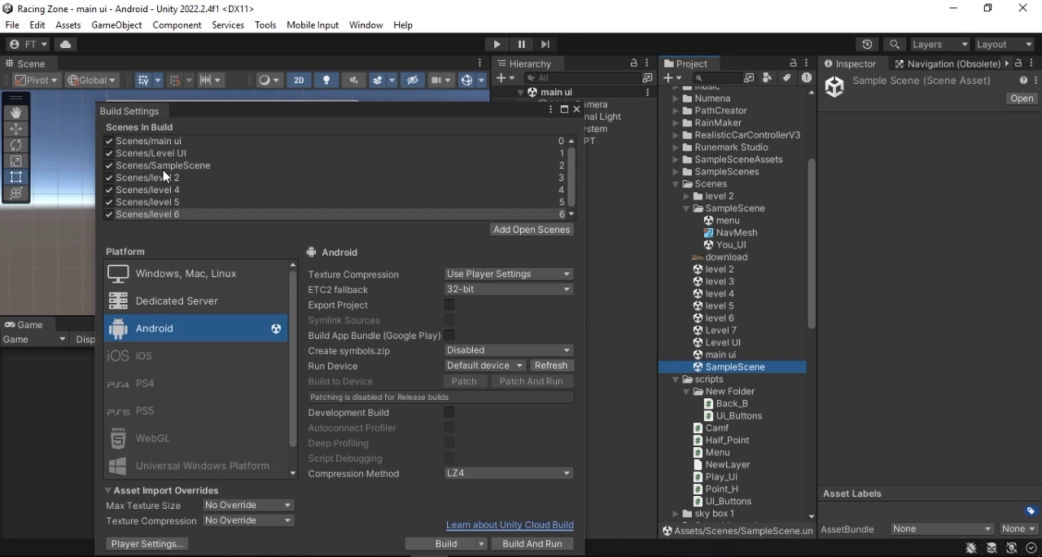
click(183, 165)
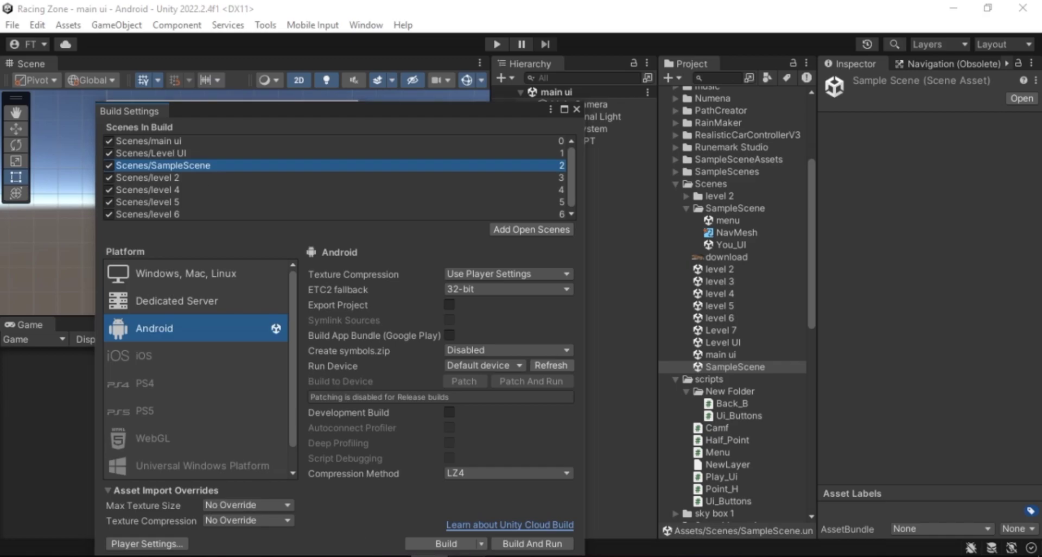
click(466, 556)
drag(99, 252, 121, 361)
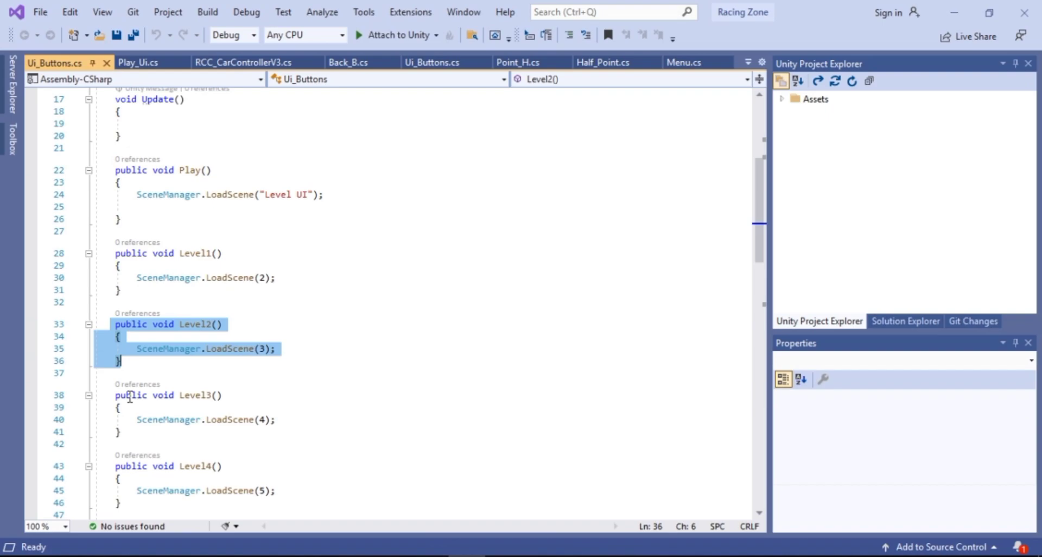
scroll(131, 396, down, 2)
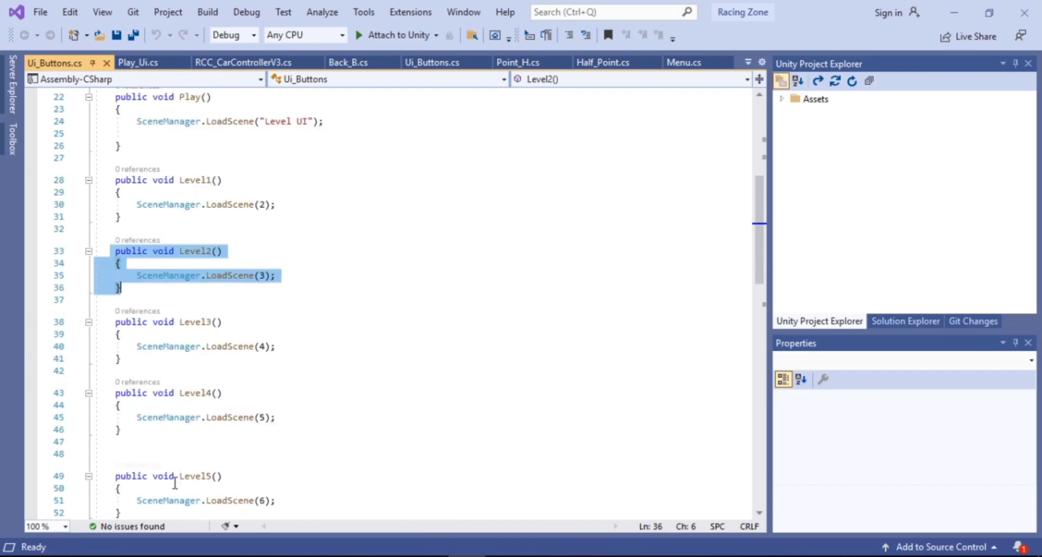
click(428, 556)
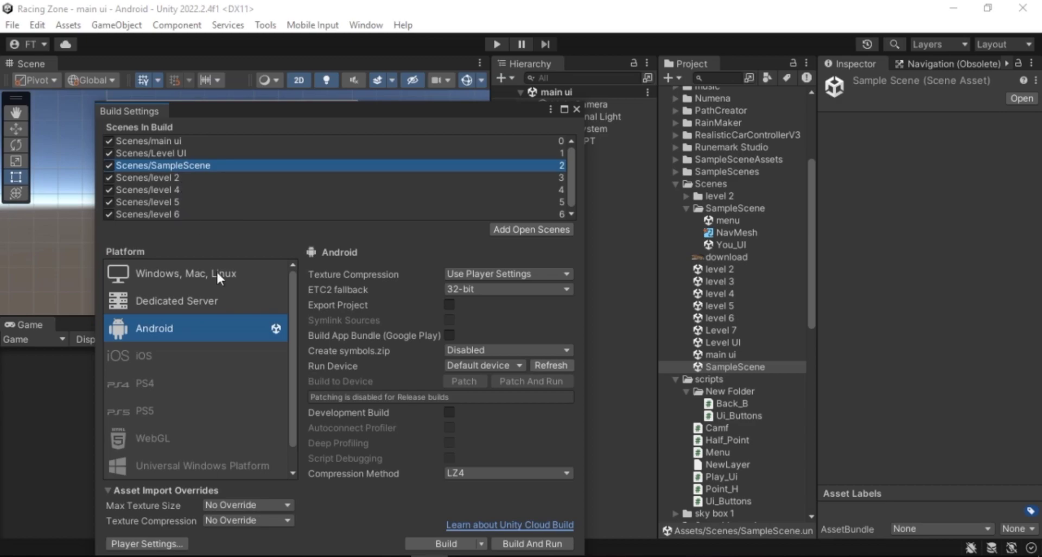
Check the scene index passed to LoadScene in the Level3() method
click(392, 556)
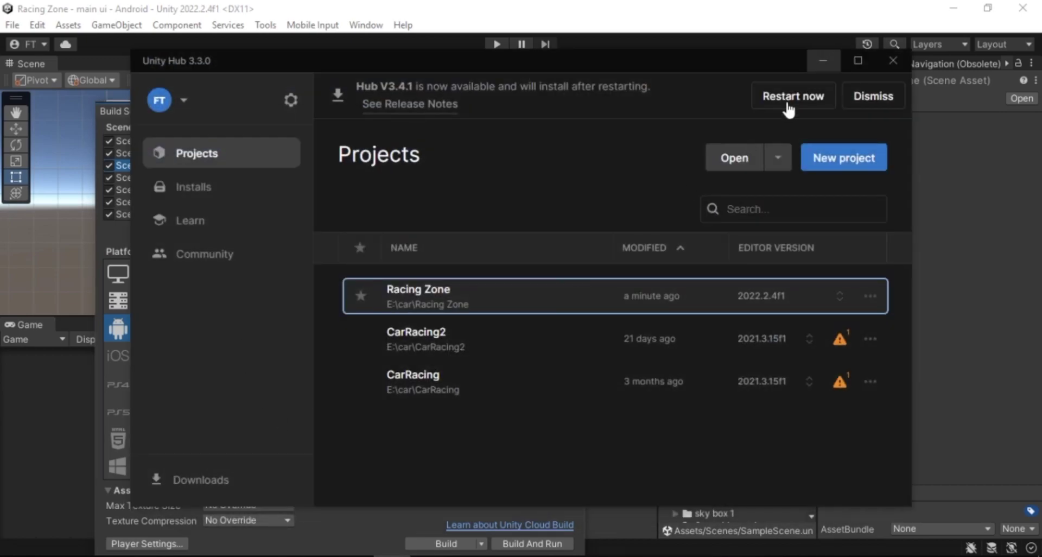
click(819, 62)
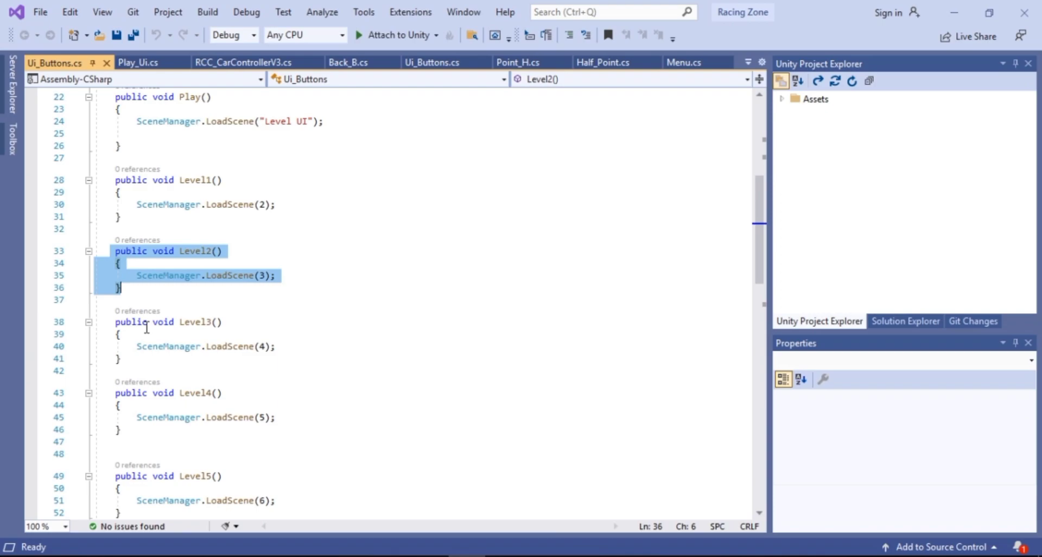
click(211, 322)
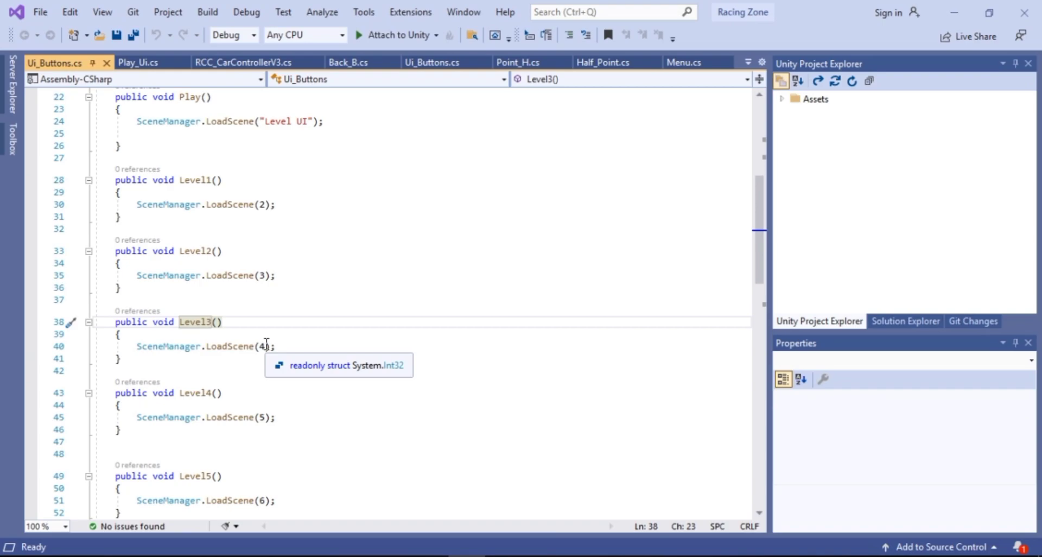
click(266, 346)
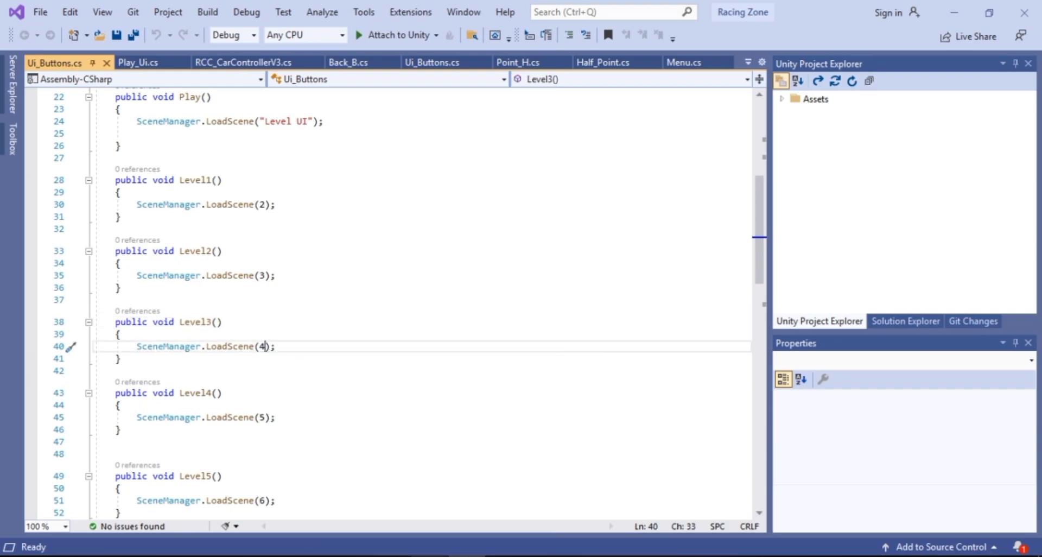
Cross-check the level 2 and level 4 build entries against the LoadScene indices in the script
key(alt+Tab)
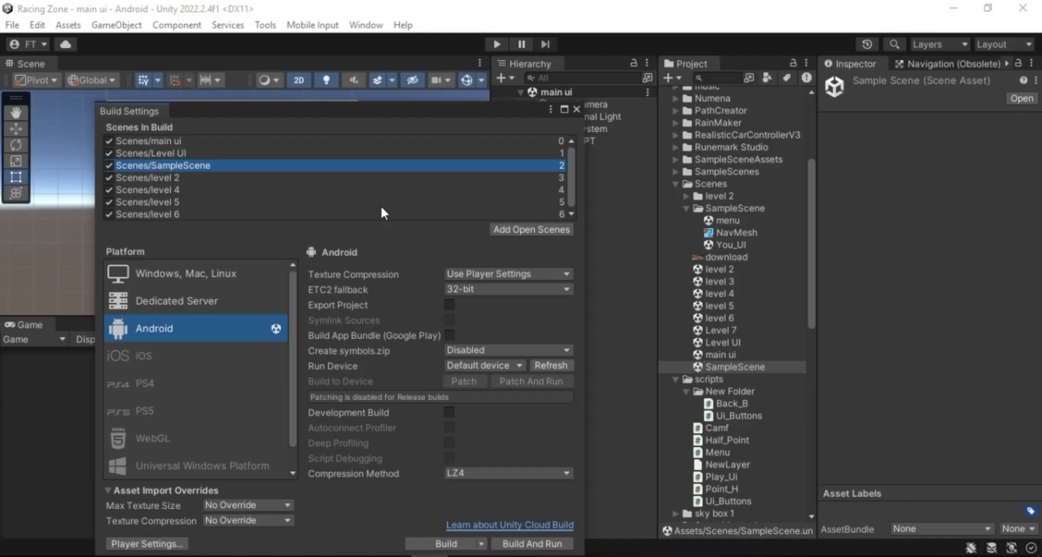
click(535, 181)
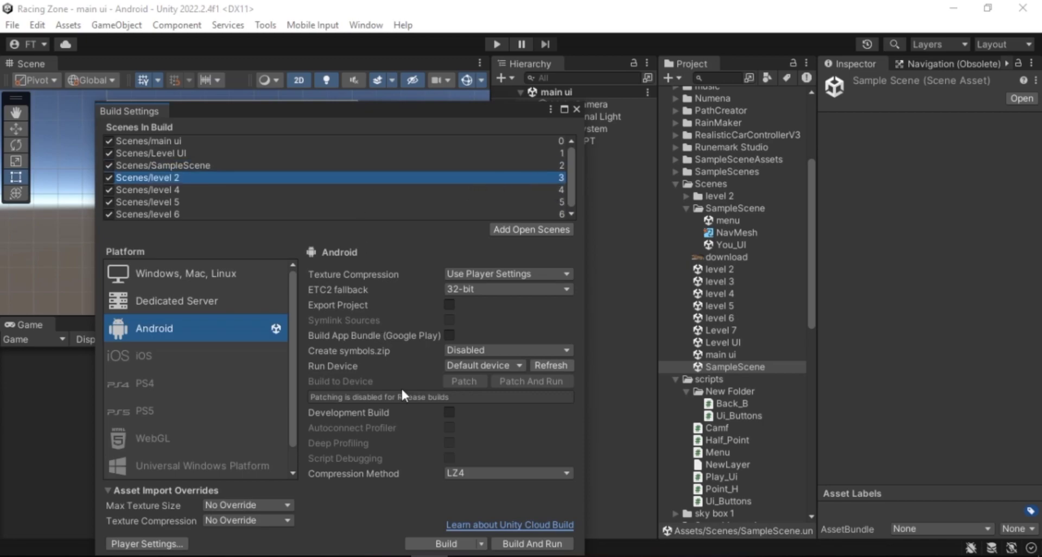
key(alt+Tab)
click(242, 278)
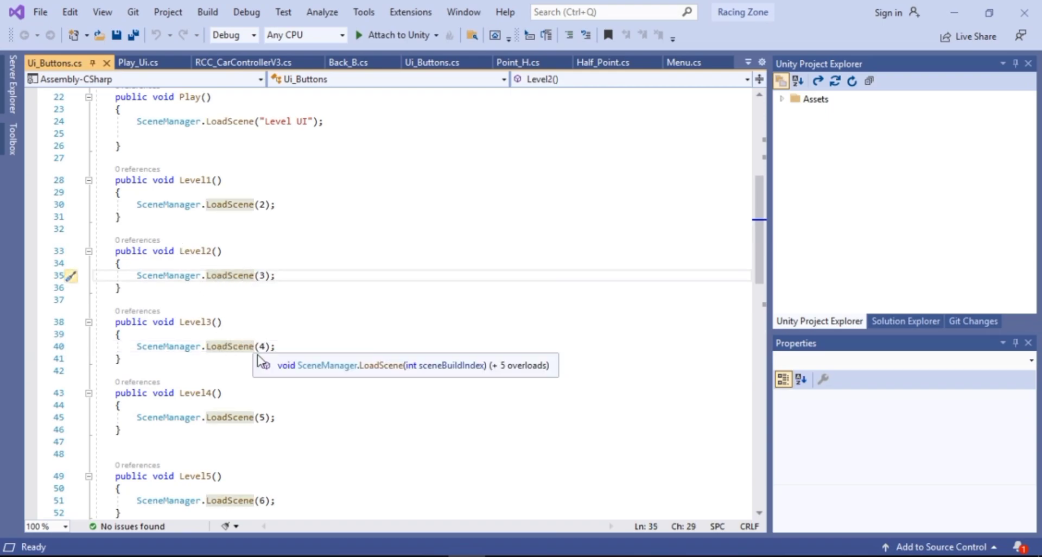
key(alt+Tab)
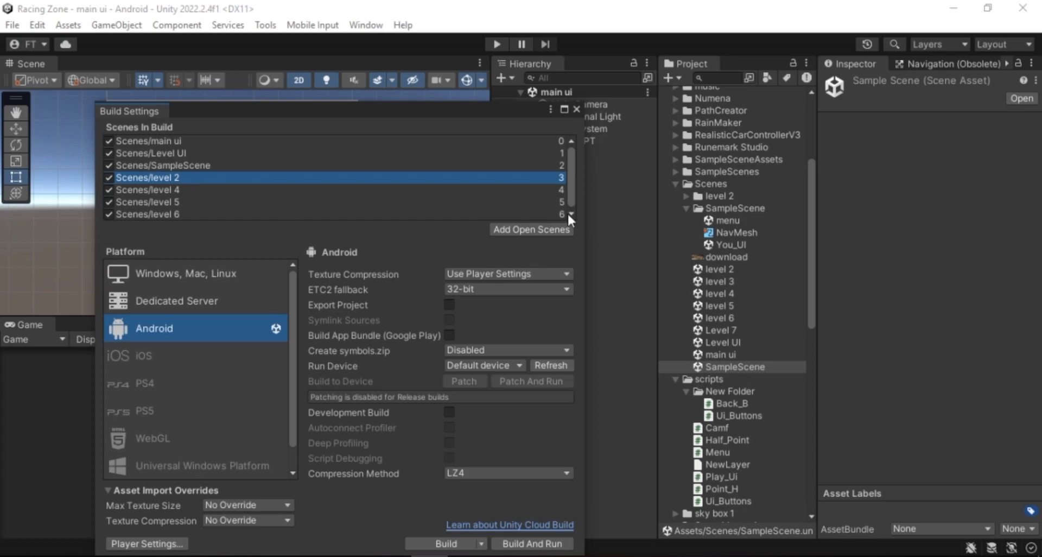
click(559, 191)
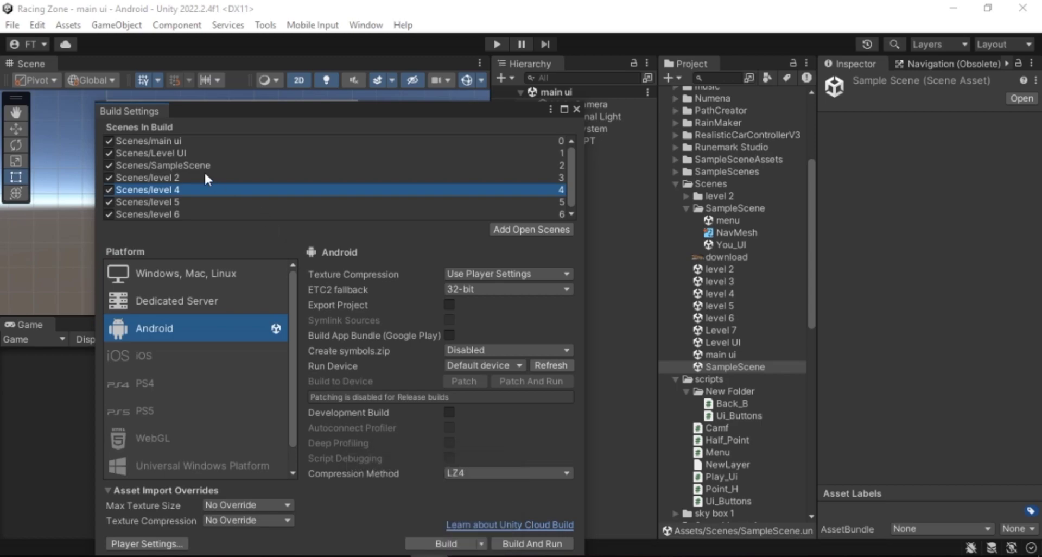
Try moving level 2 below level 4 in the Scenes In Build list, then move it back above level 4
drag(200, 171, 198, 193)
mouse_move(467, 554)
click(466, 505)
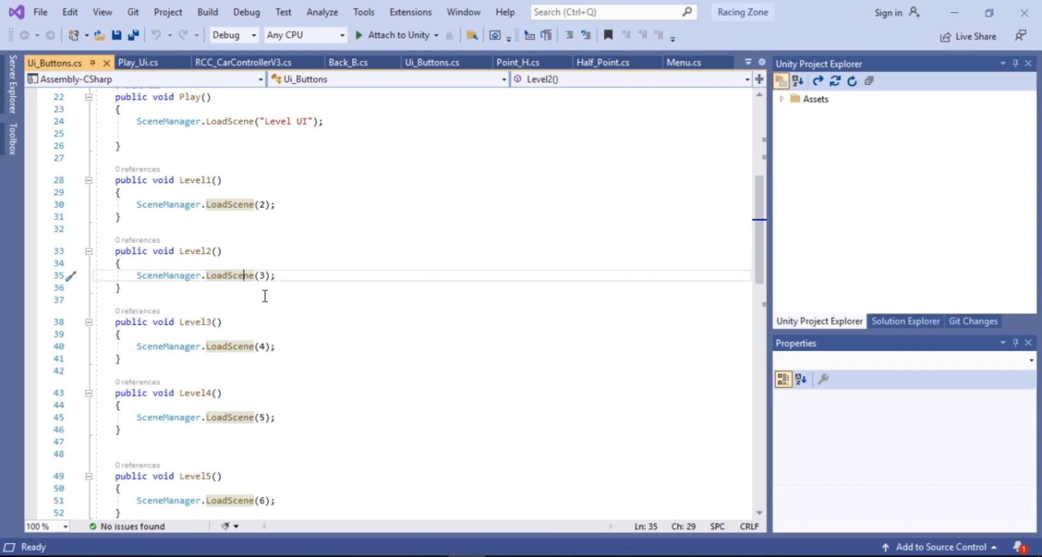
click(430, 556)
drag(185, 322, 269, 350)
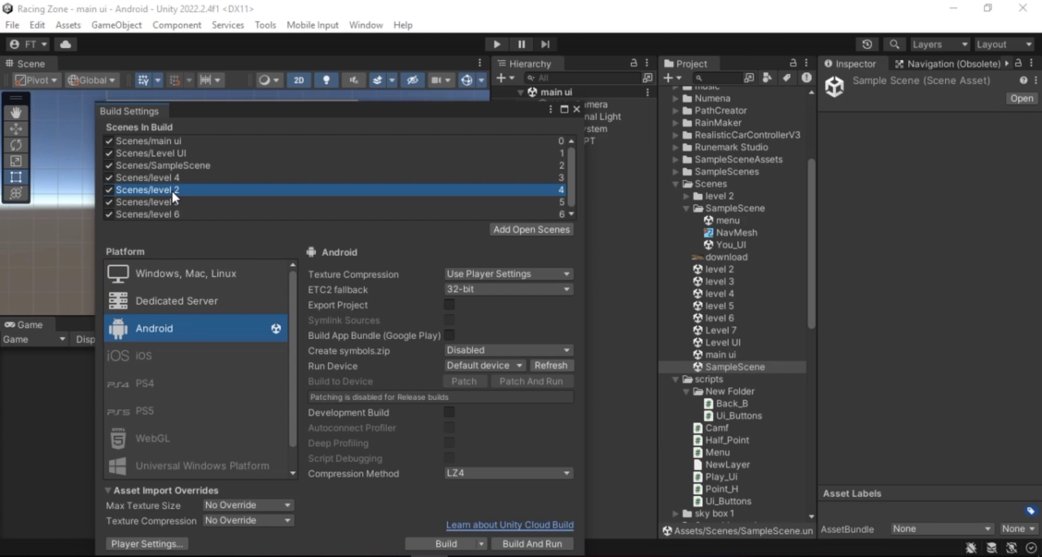
drag(171, 190, 179, 175)
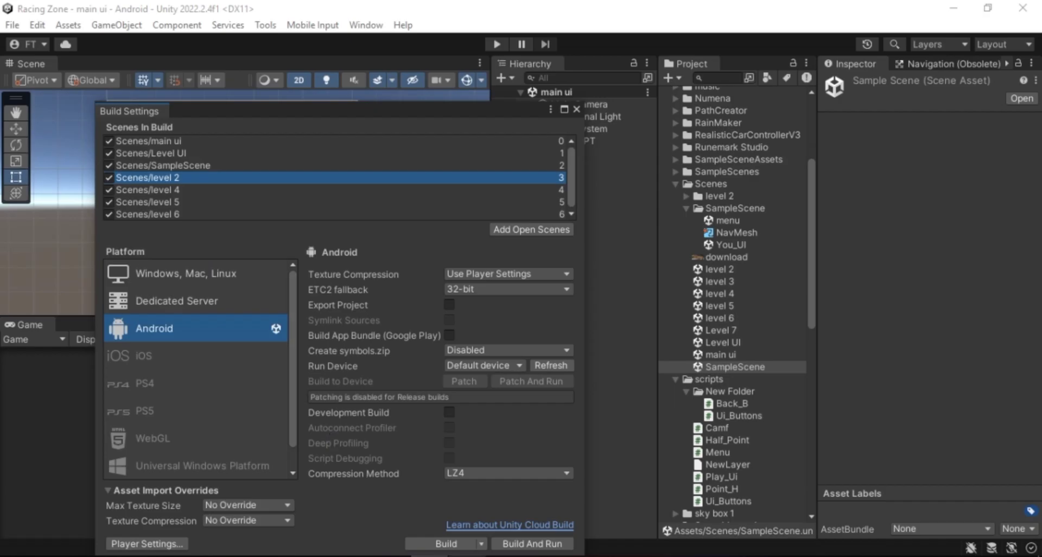
Compare the Level3() and Level4() LoadScene indices in the script against the Scenes In Build order
click(466, 556)
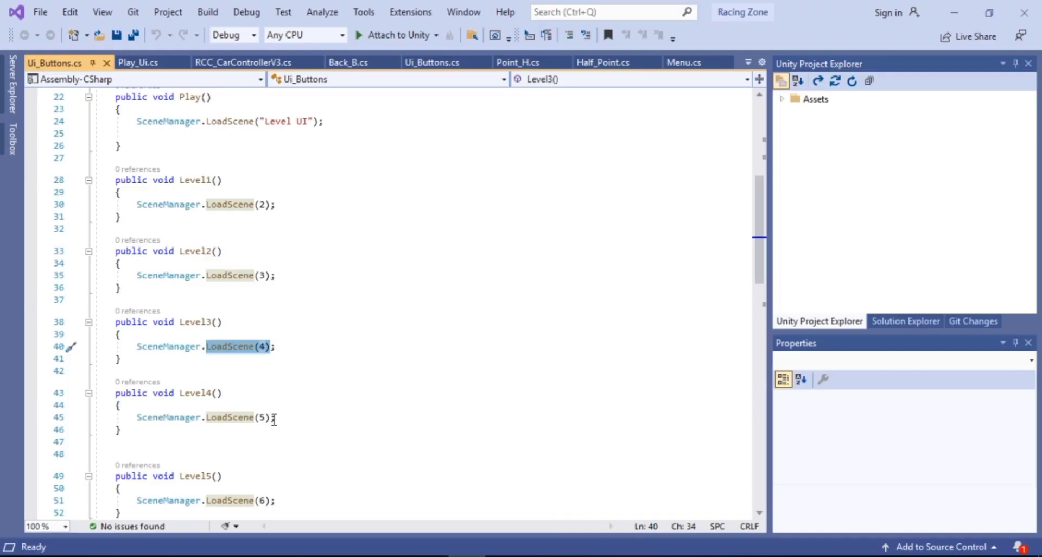
scroll(272, 415, down, 1)
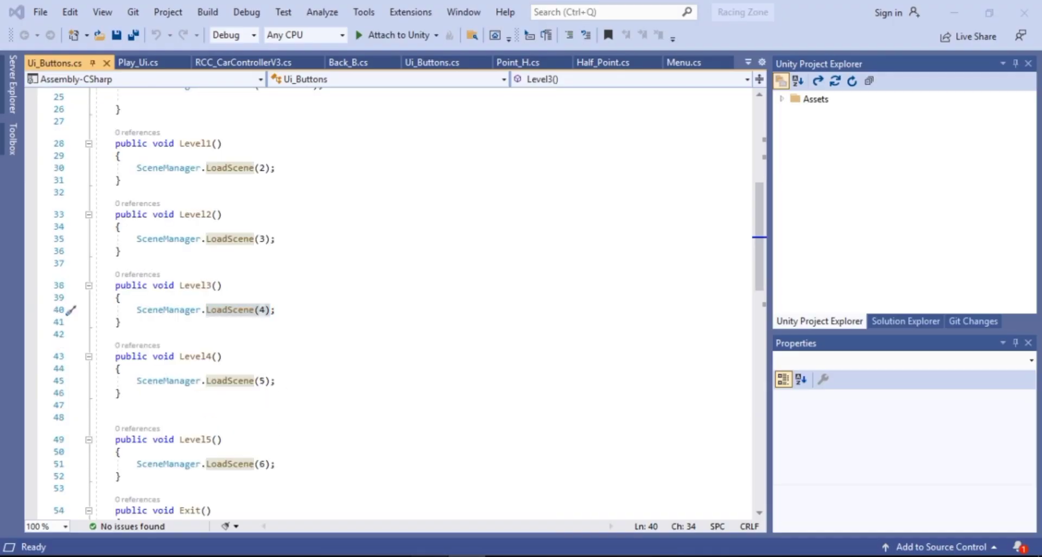
click(429, 555)
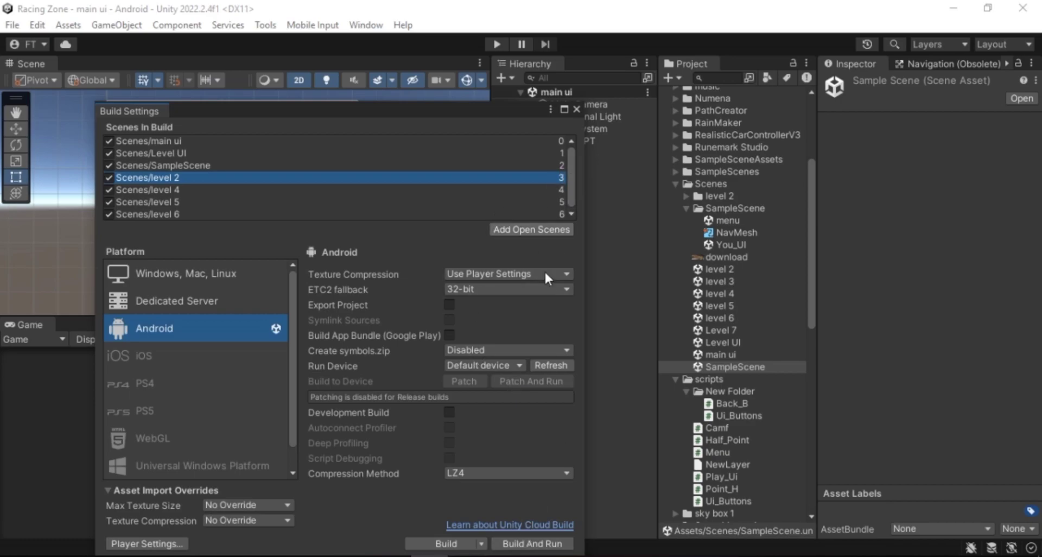
click(467, 555)
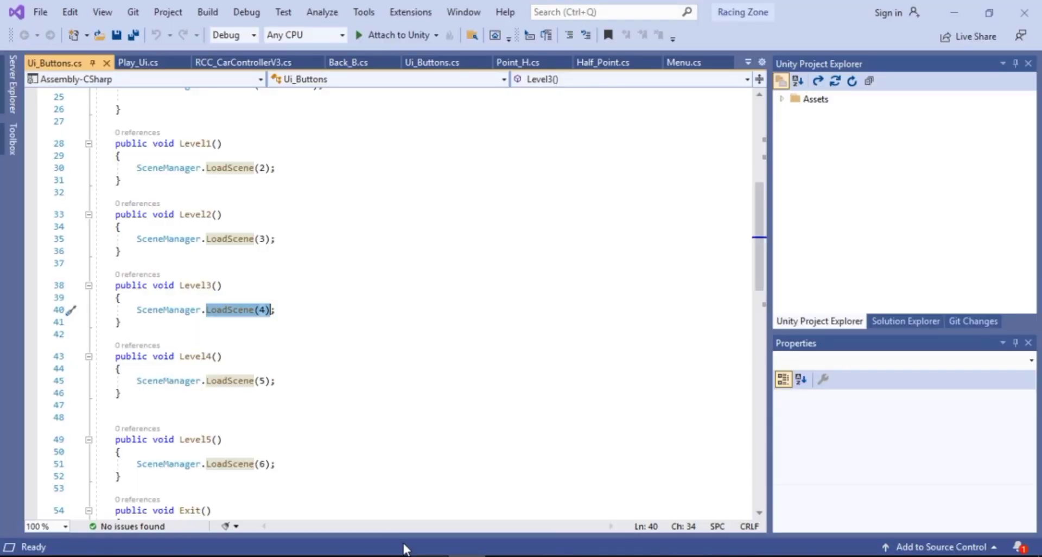
scroll(214, 387, down, 1)
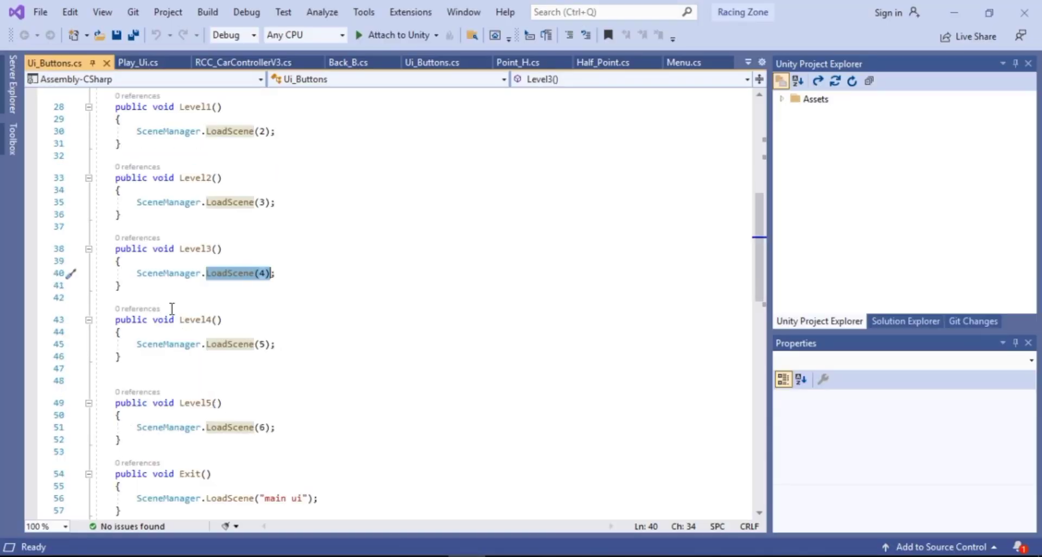
Highlight the LoadScene calls in Level4() and Level5() and the whole Exit() method in the script
drag(180, 322, 222, 321)
drag(277, 344, 255, 345)
drag(221, 403, 200, 403)
drag(276, 427, 189, 427)
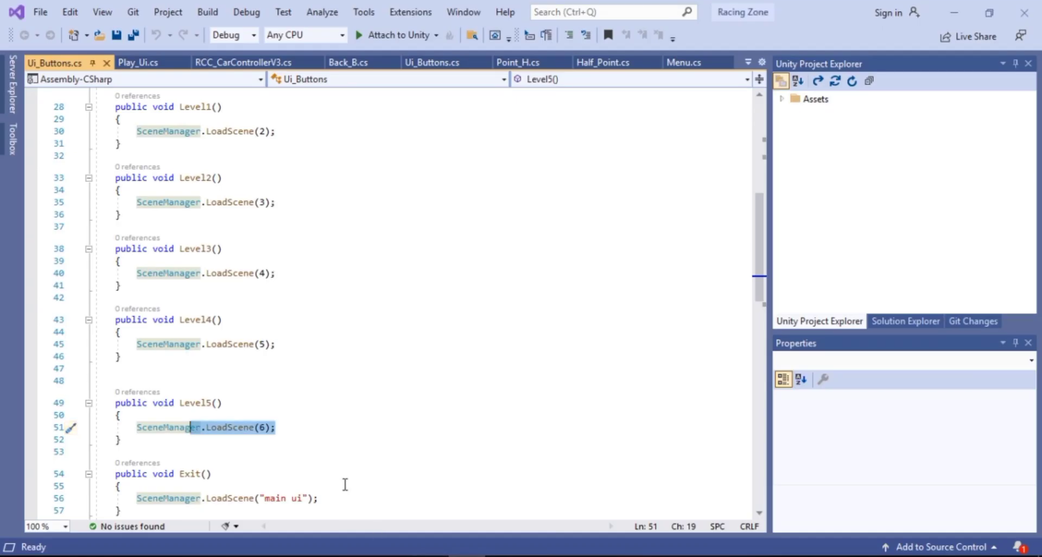
drag(113, 473, 129, 510)
scroll(139, 477, down, 2)
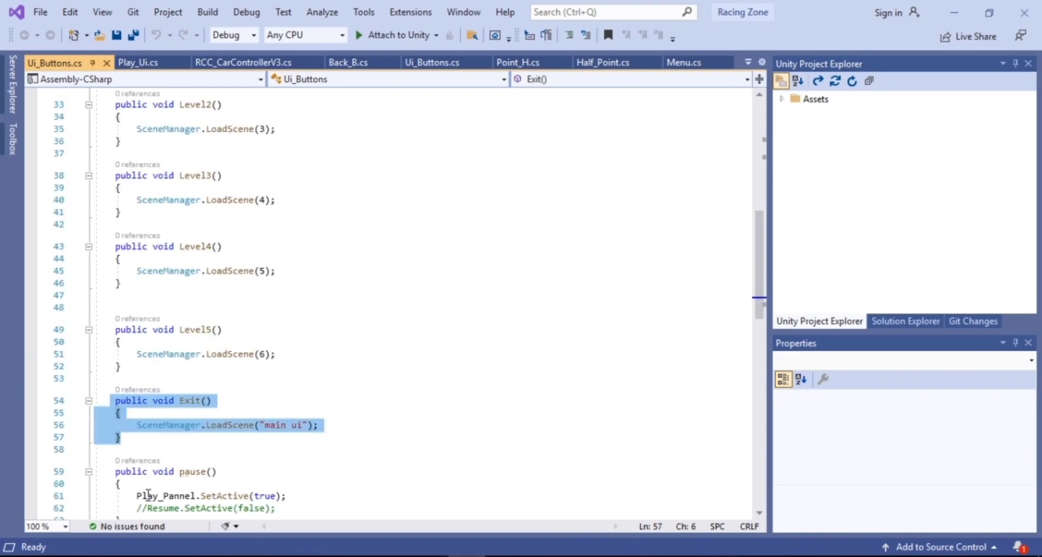
scroll(153, 463, up, 1)
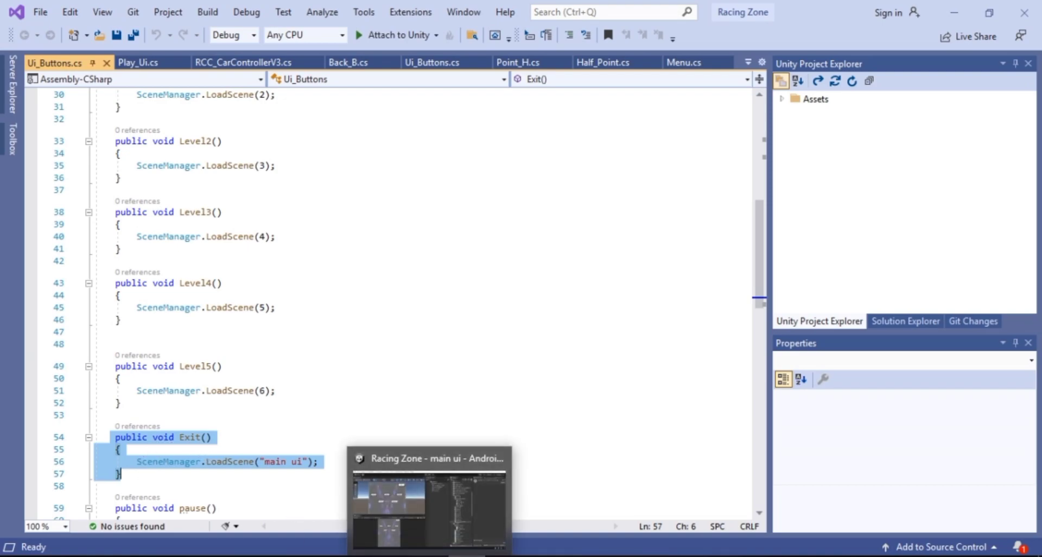
Close Build Settings, open the Level UI scene and select its Exit button
mouse_move(430, 556)
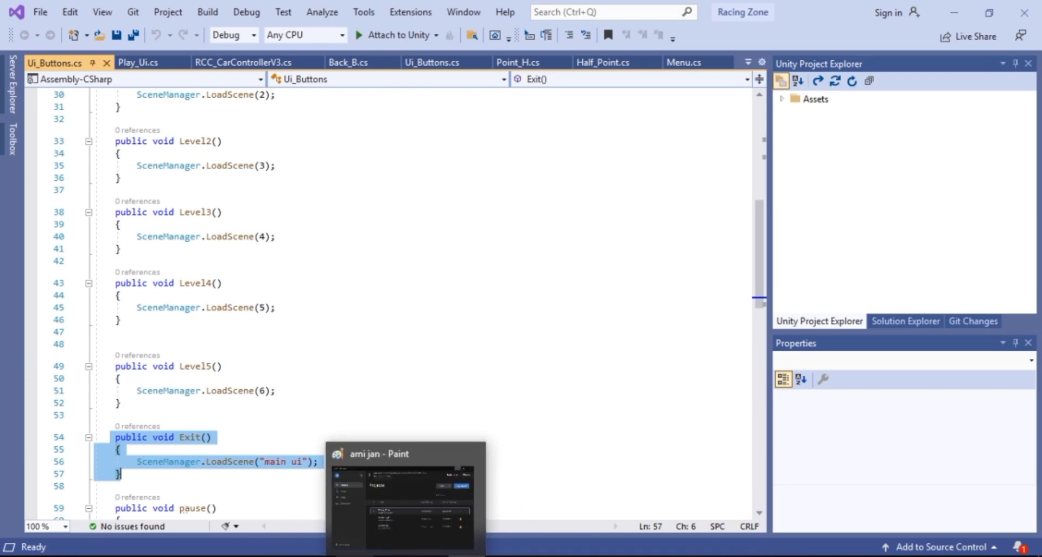
click(429, 555)
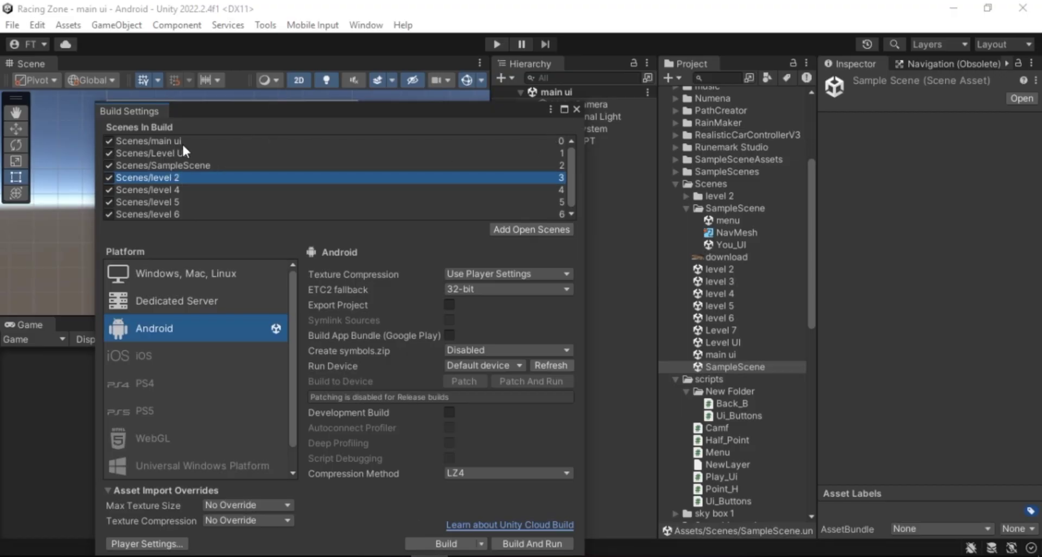
click(575, 110)
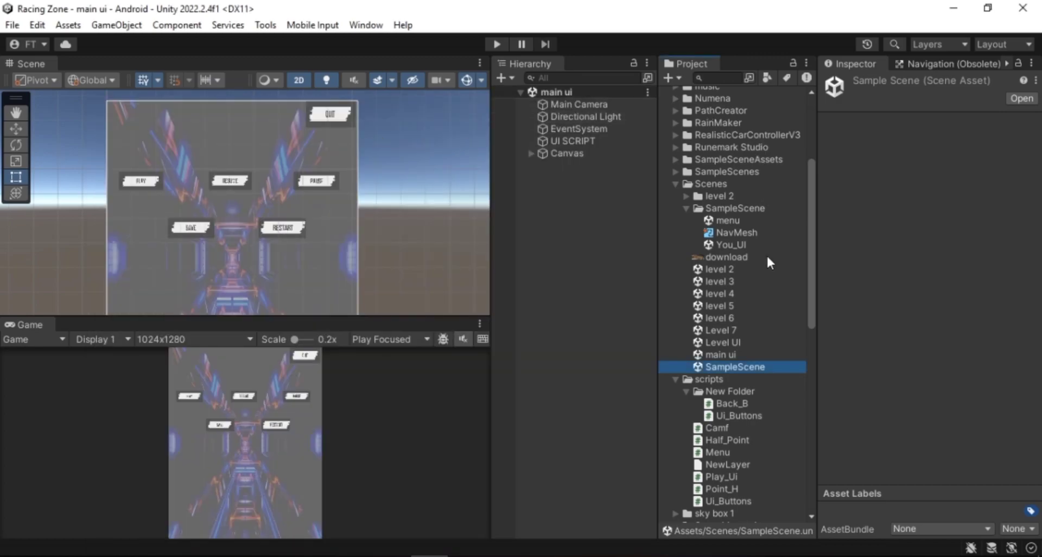
double_click(722, 339)
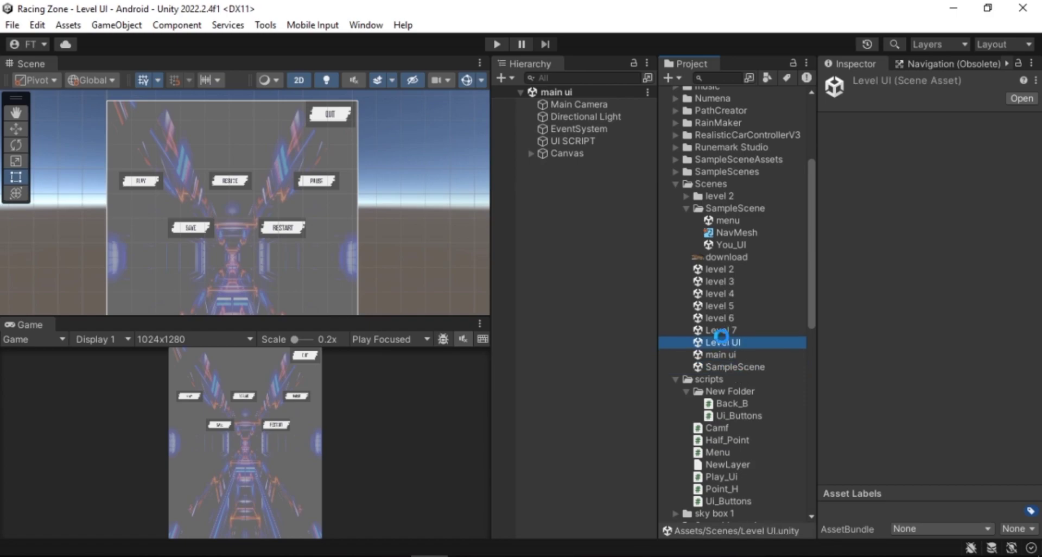
scroll(338, 124, up, 2)
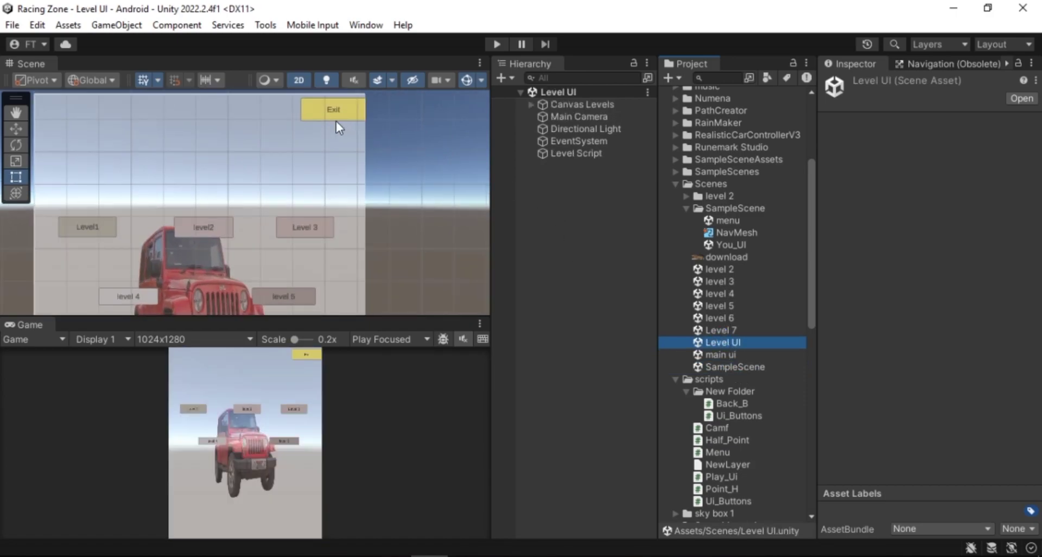
click(336, 114)
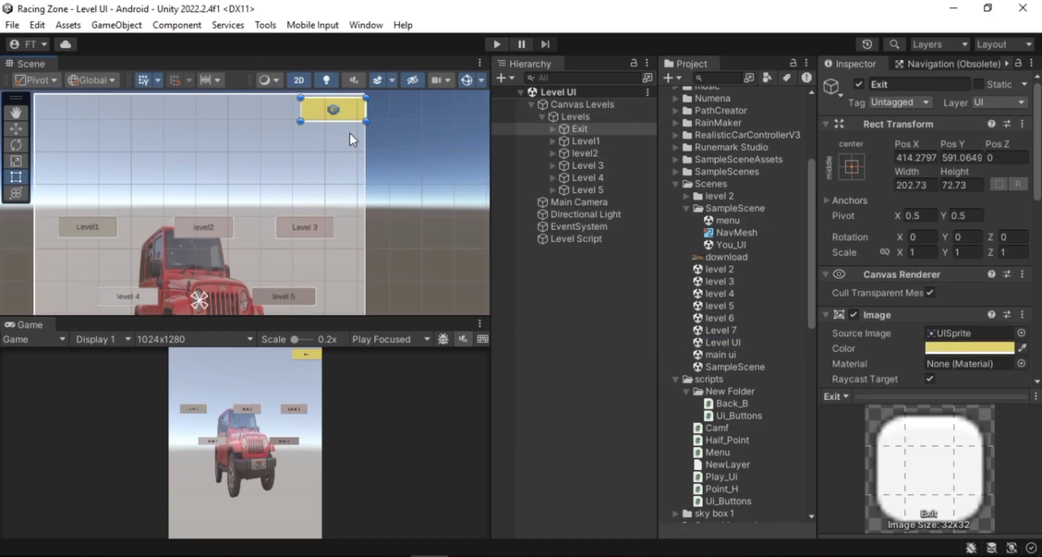
Switch between the main ui and Level UI scenes to check where the Exit button leads
double_click(724, 355)
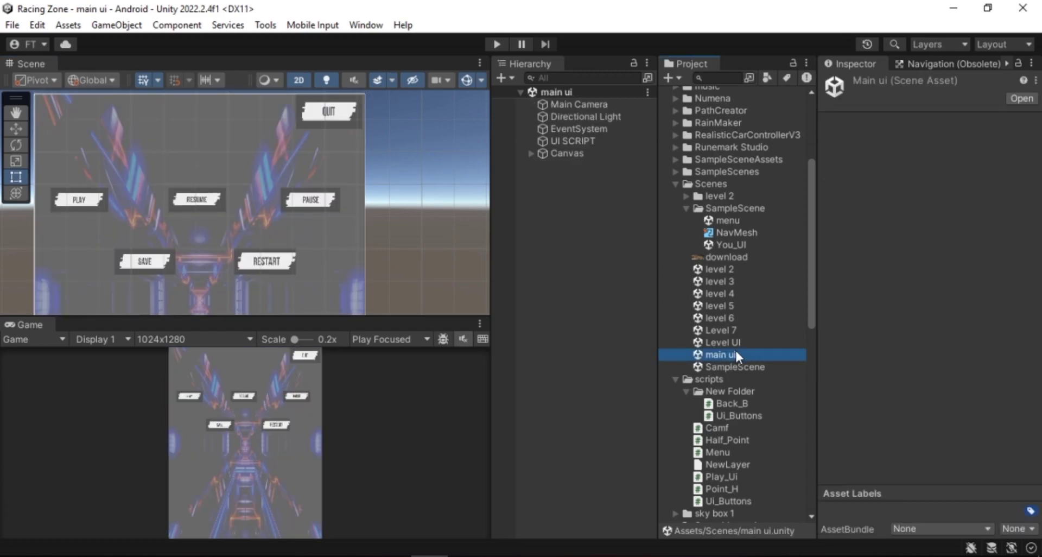
double_click(730, 343)
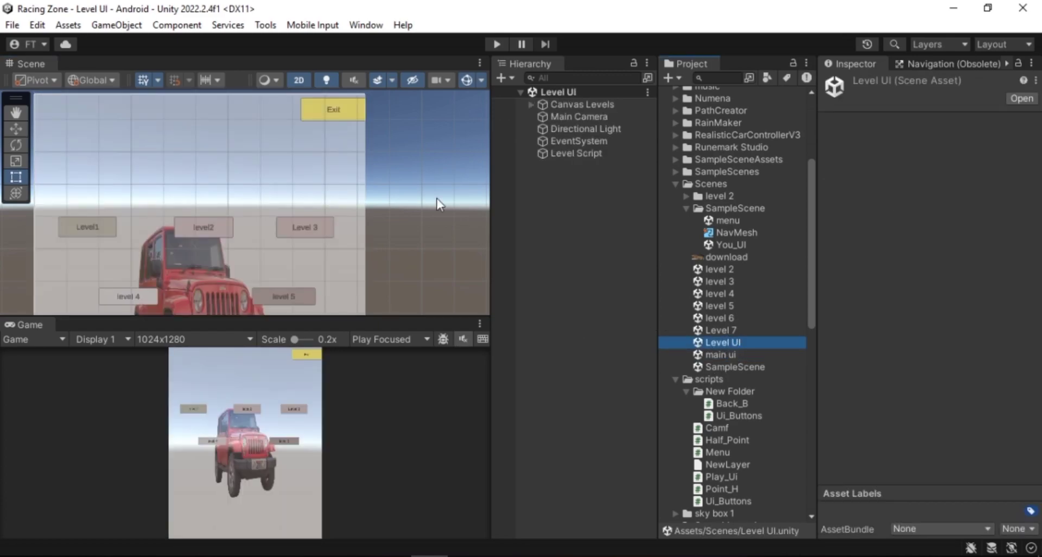
click(343, 113)
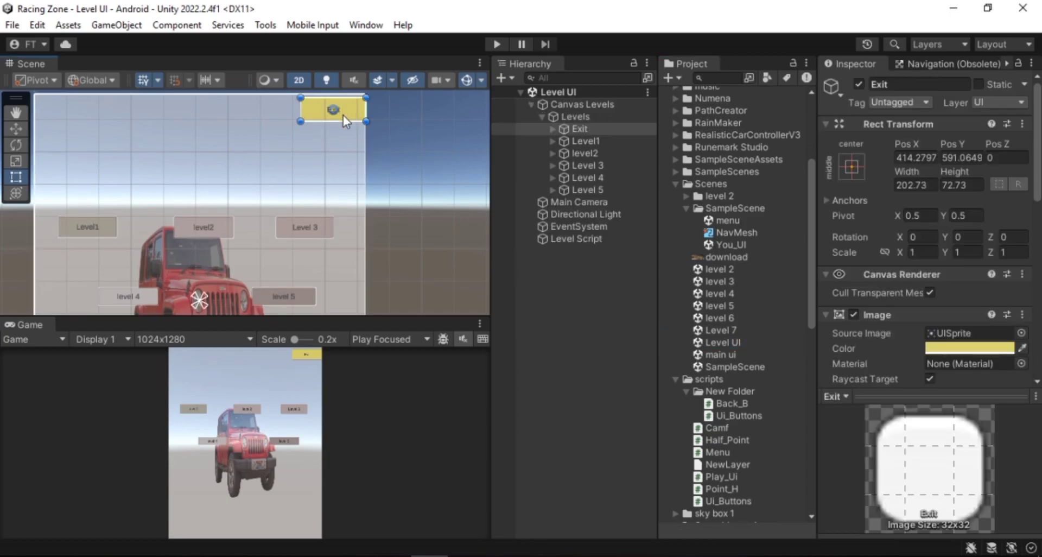
double_click(727, 356)
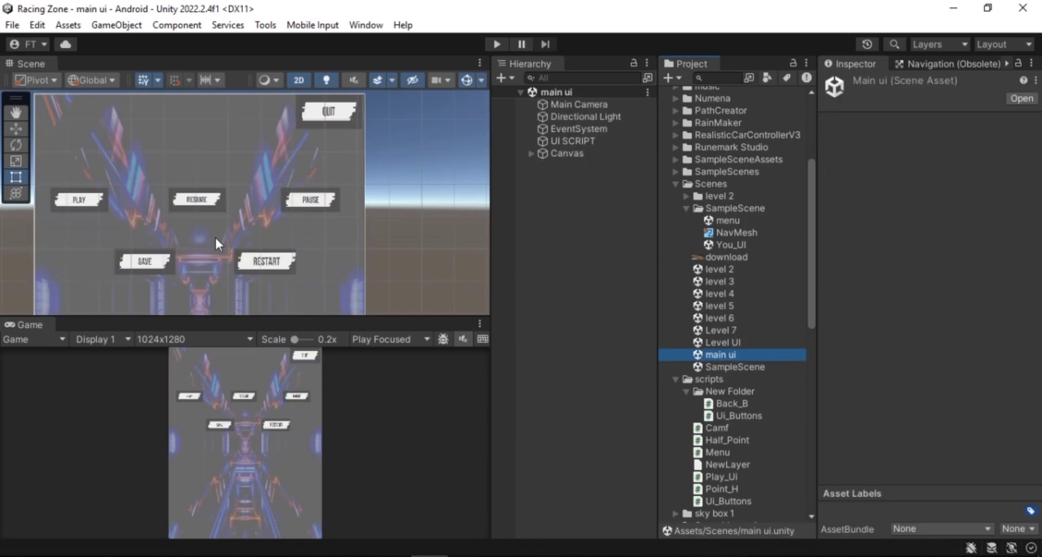
Review the Exit() method and the methods above it in the Ui_Buttons script
click(466, 555)
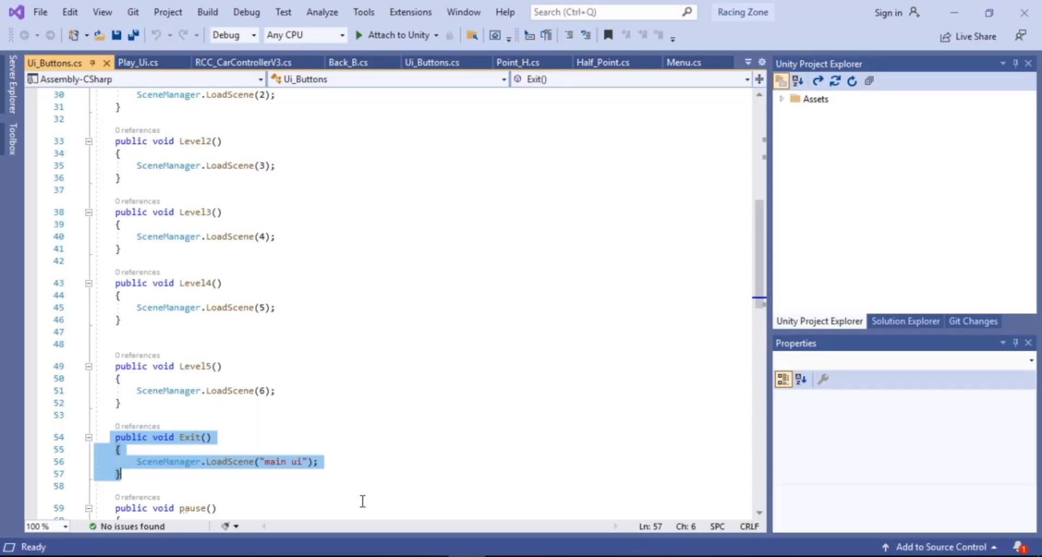
scroll(168, 467, down, 1)
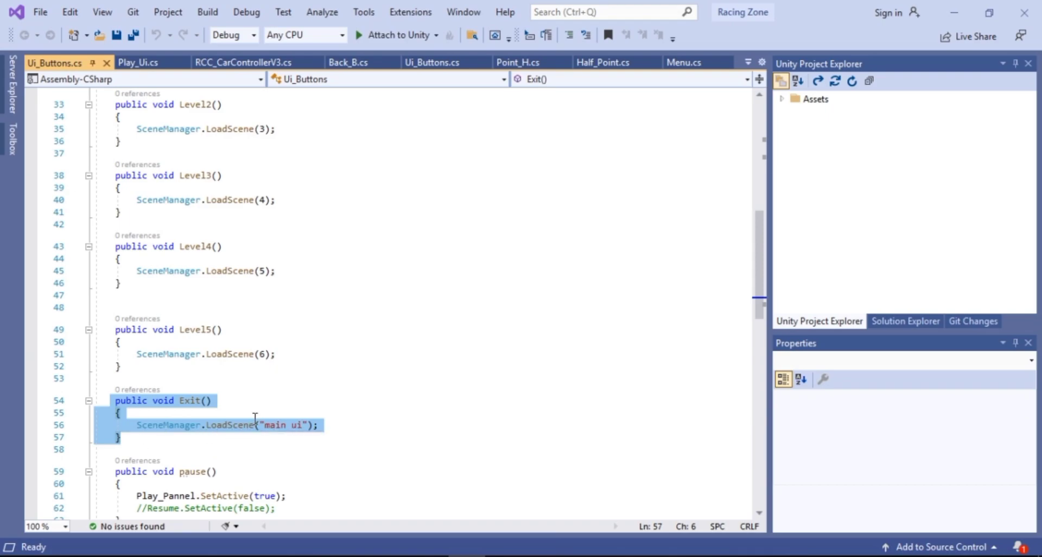
click(429, 556)
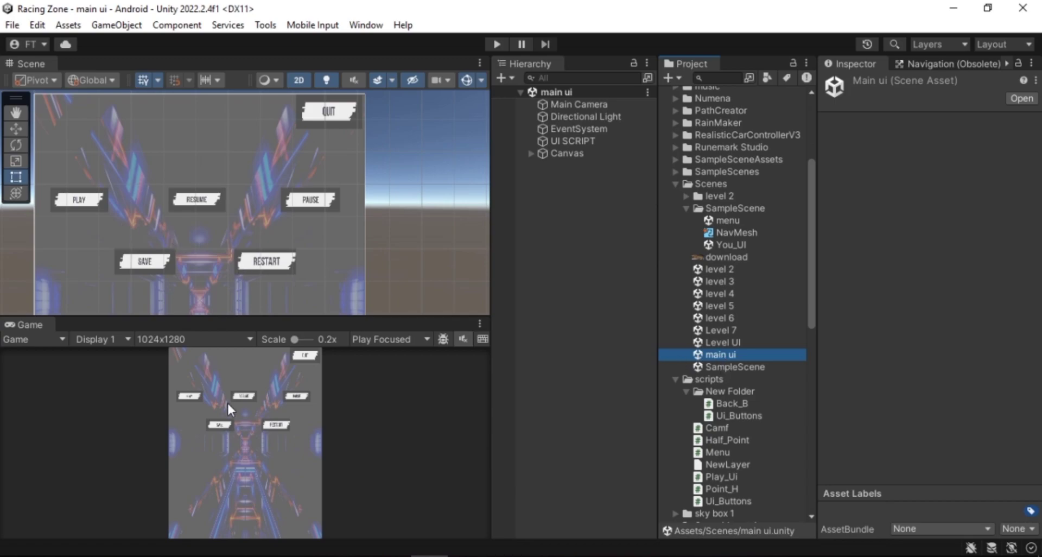
click(468, 553)
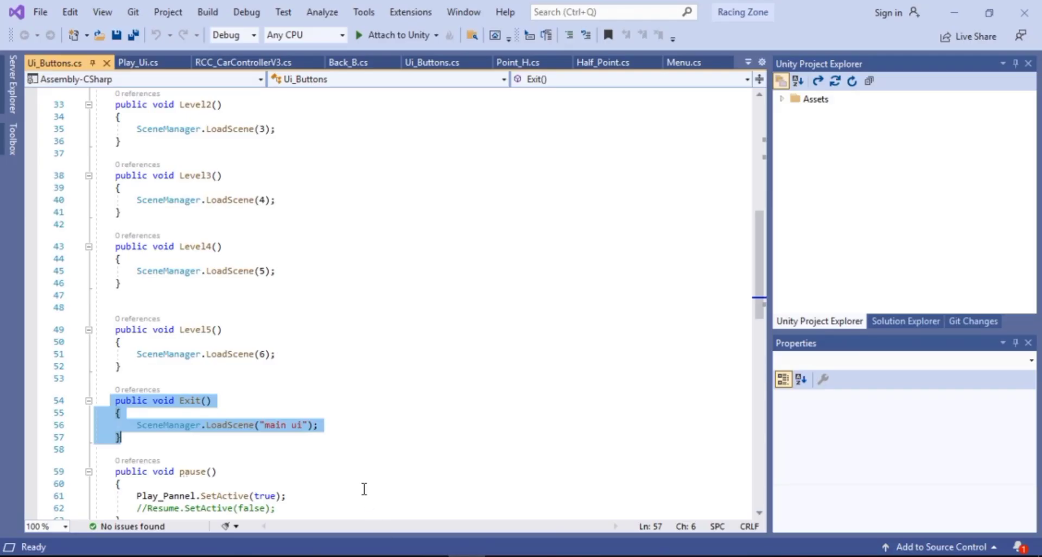
scroll(242, 383, up, 8)
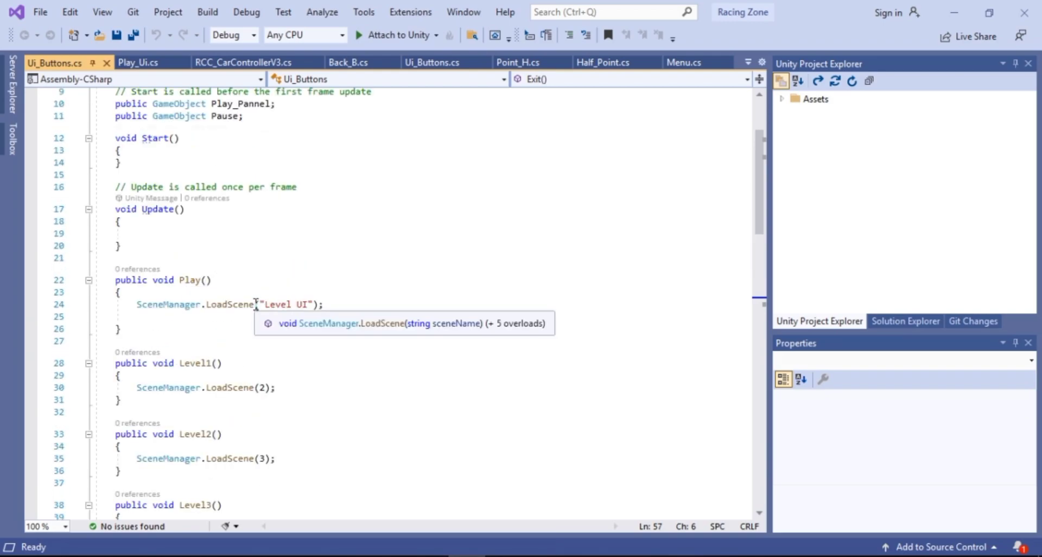
Highlight the "Level UI" argument in Play() and scroll through the level methods' LoadScene indices
drag(255, 304, 321, 305)
scroll(322, 309, down, 1)
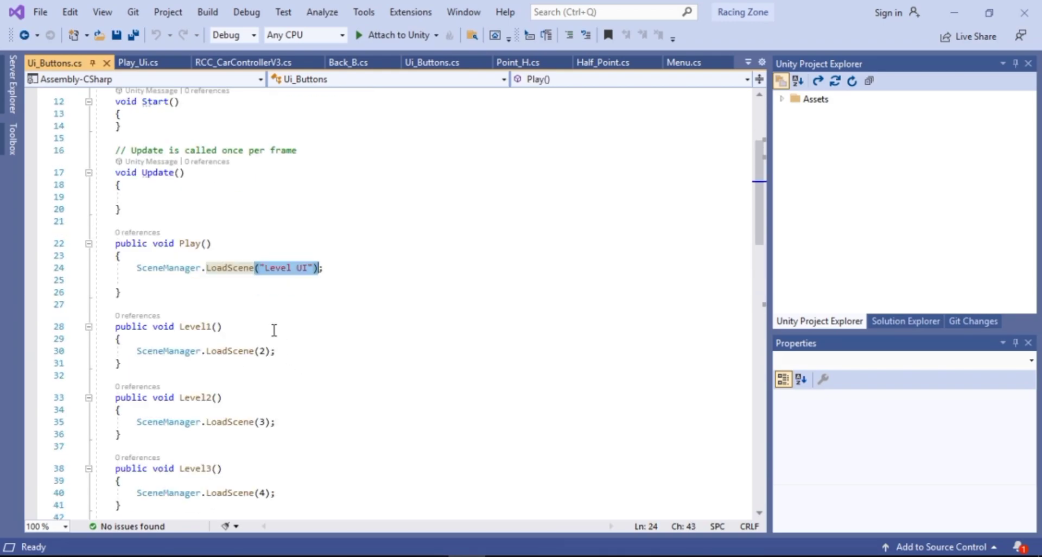
scroll(295, 361, down, 2)
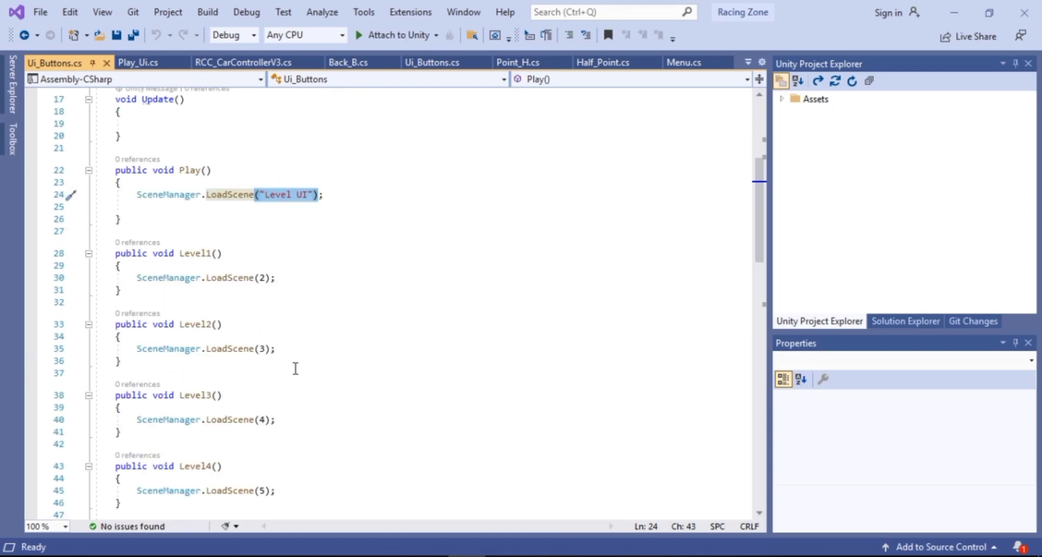
scroll(228, 314, down, 3)
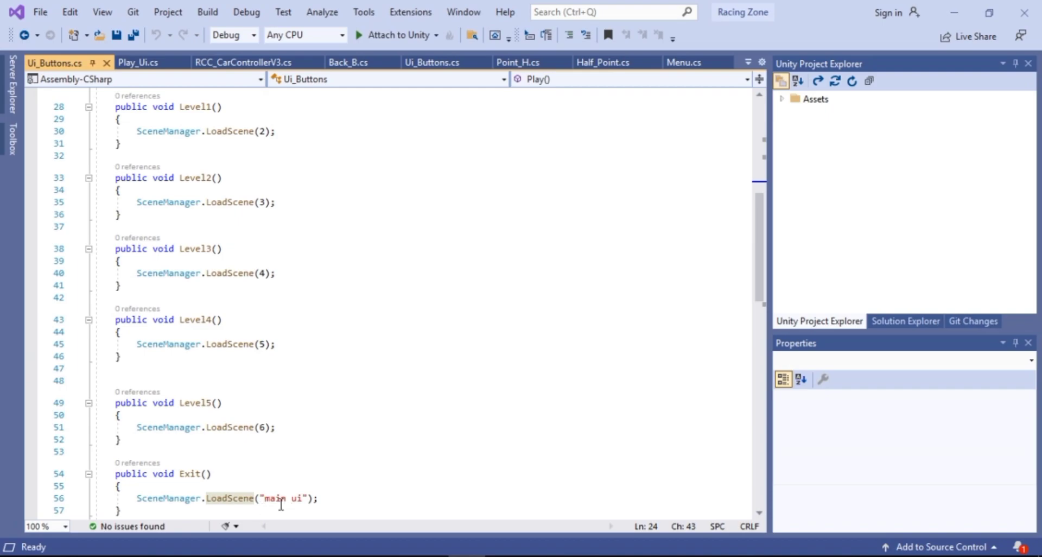
scroll(263, 358, up, 3)
scroll(314, 271, down, 3)
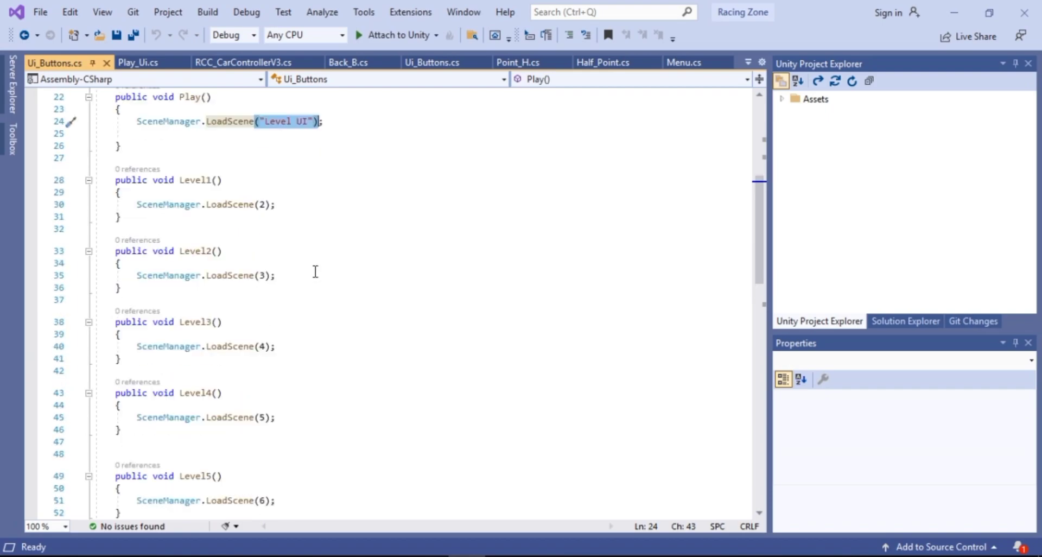
scroll(272, 227, up, 2)
scroll(299, 242, down, 2)
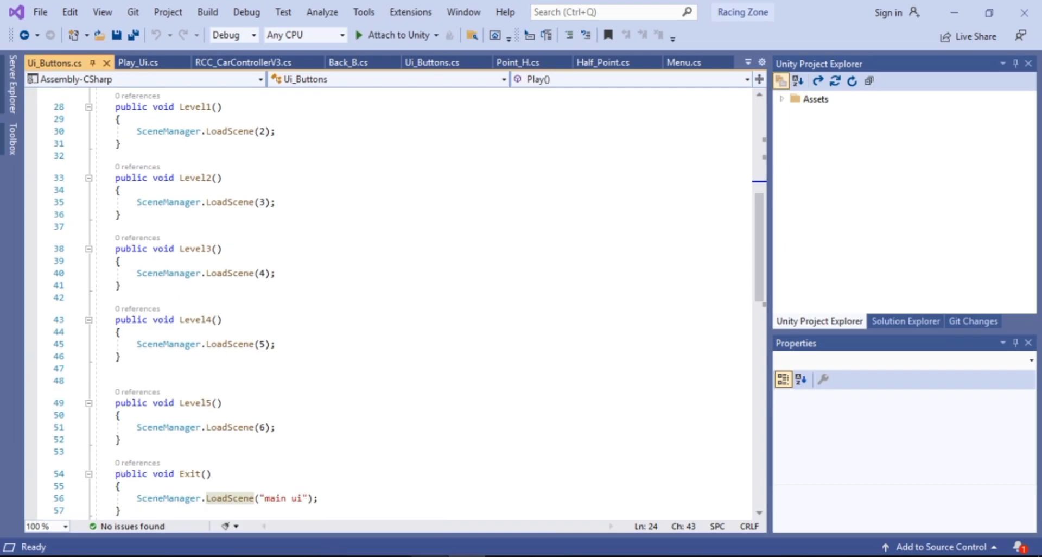
Open the Level UI scene and frame its level buttons in the Scene view
click(398, 550)
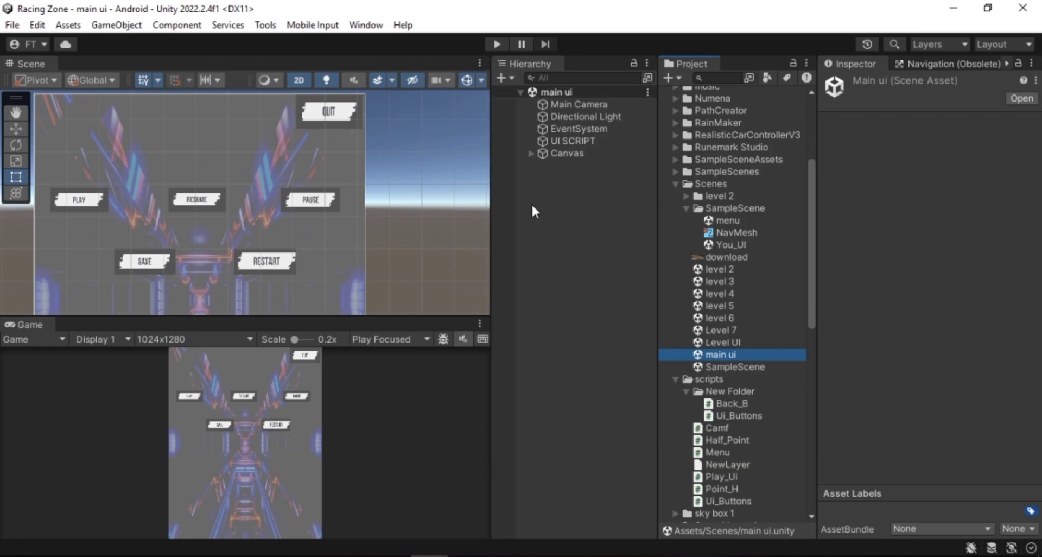
double_click(728, 341)
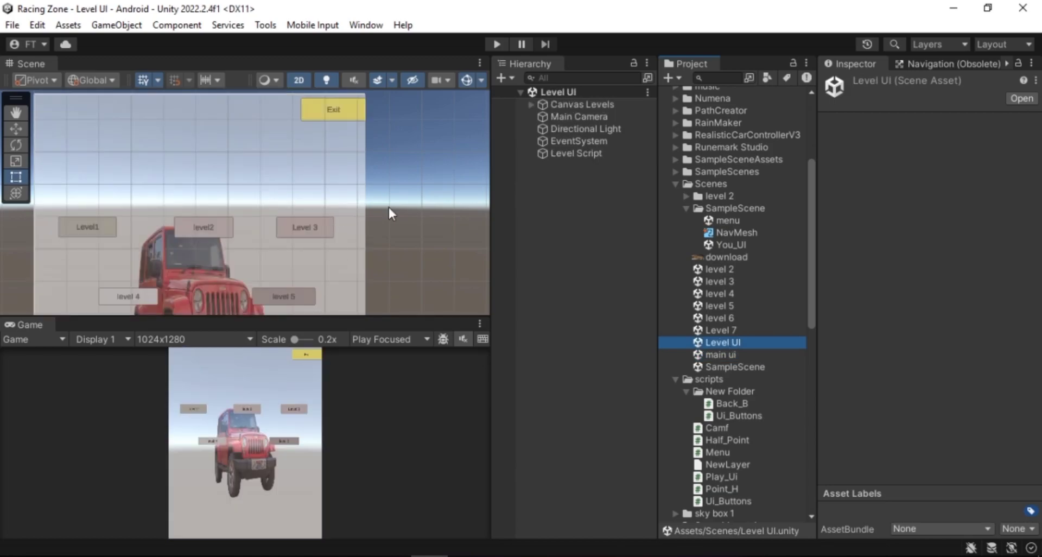
scroll(388, 207, down, 3)
middle_drag(314, 238, 291, 196)
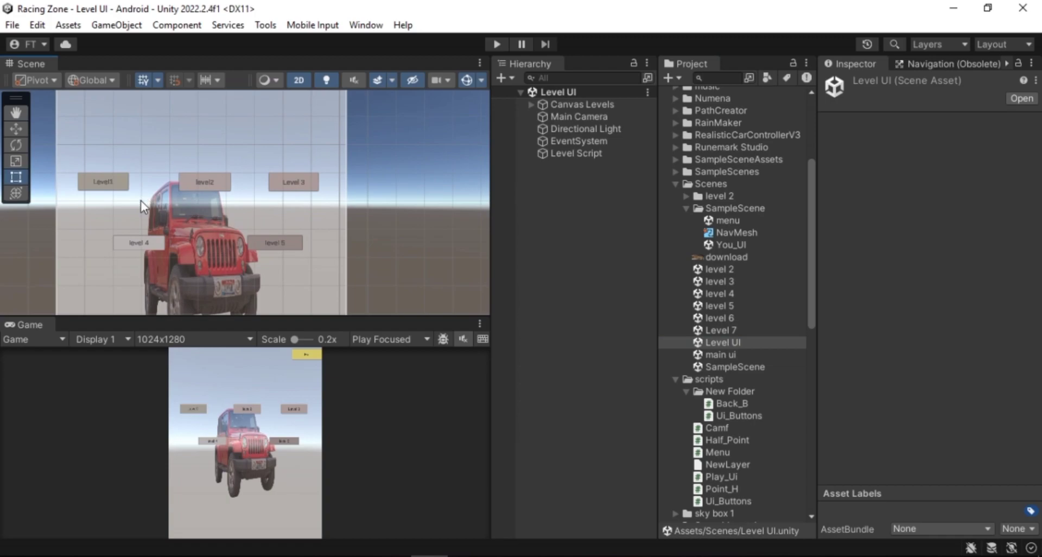
Expand Canvas Levels and Levels in the hierarchy and select the Level1 and Level 3 buttons
click(531, 104)
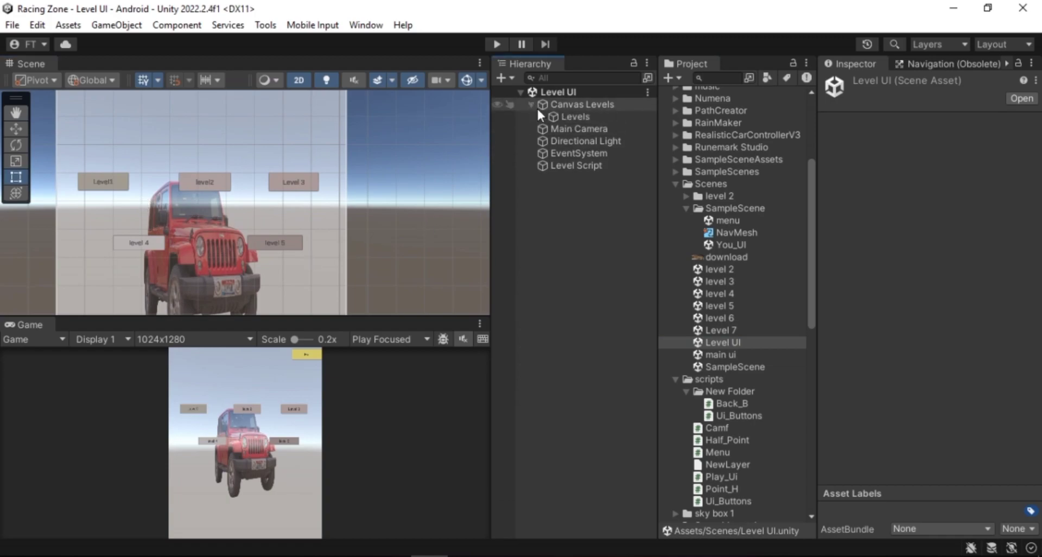
click(540, 116)
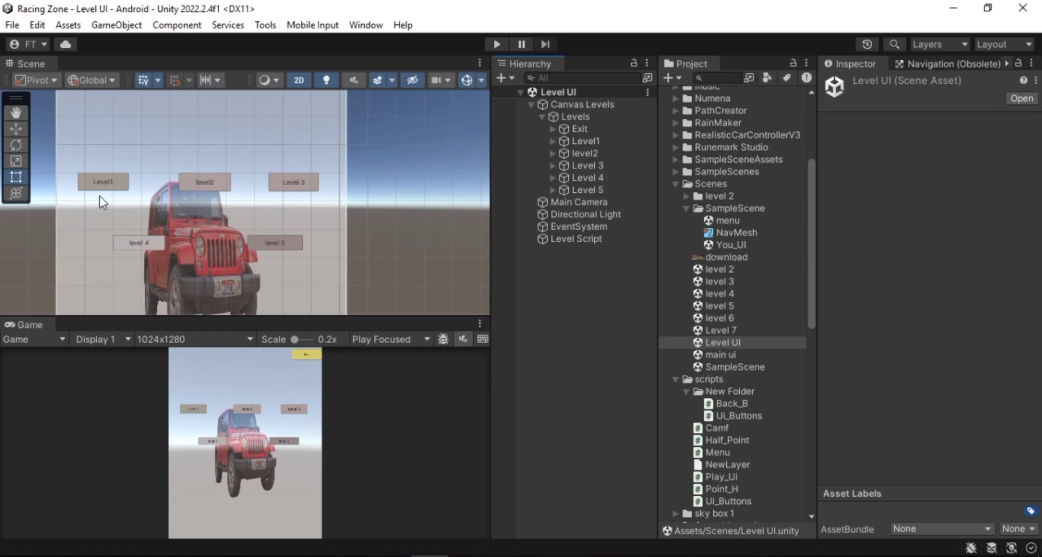
click(109, 186)
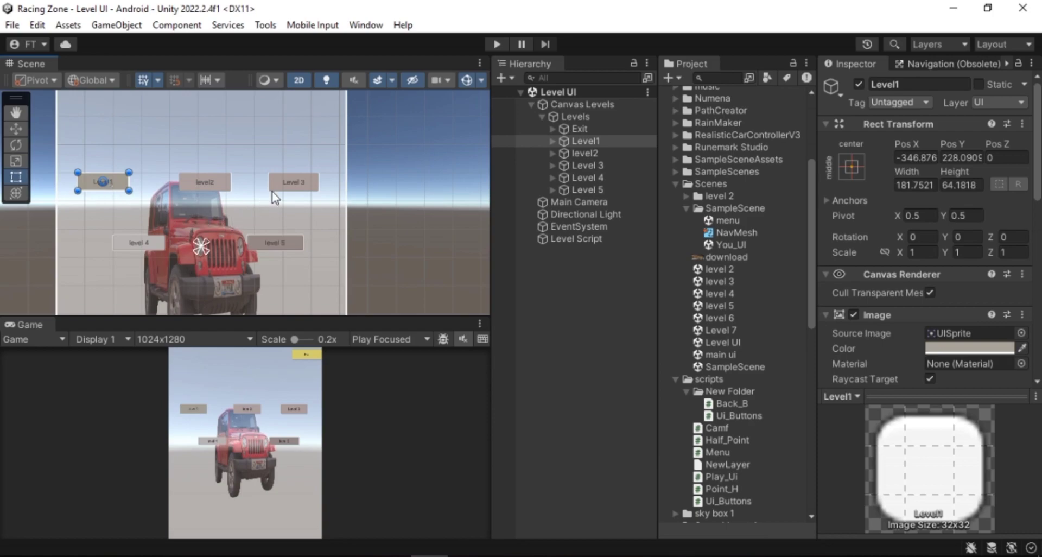
click(297, 187)
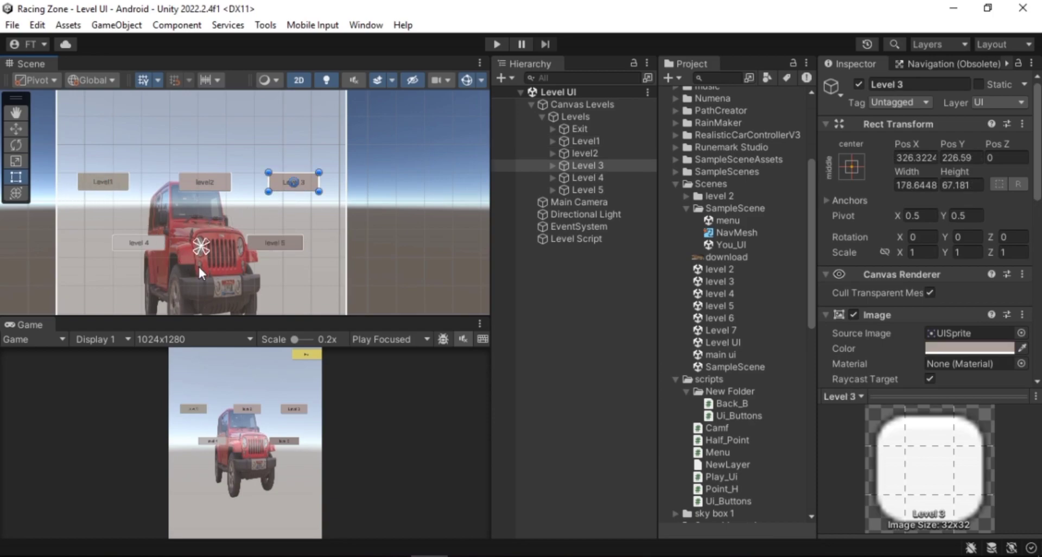
Select the Level1 button and inspect its On Click event in the Inspector
click(115, 185)
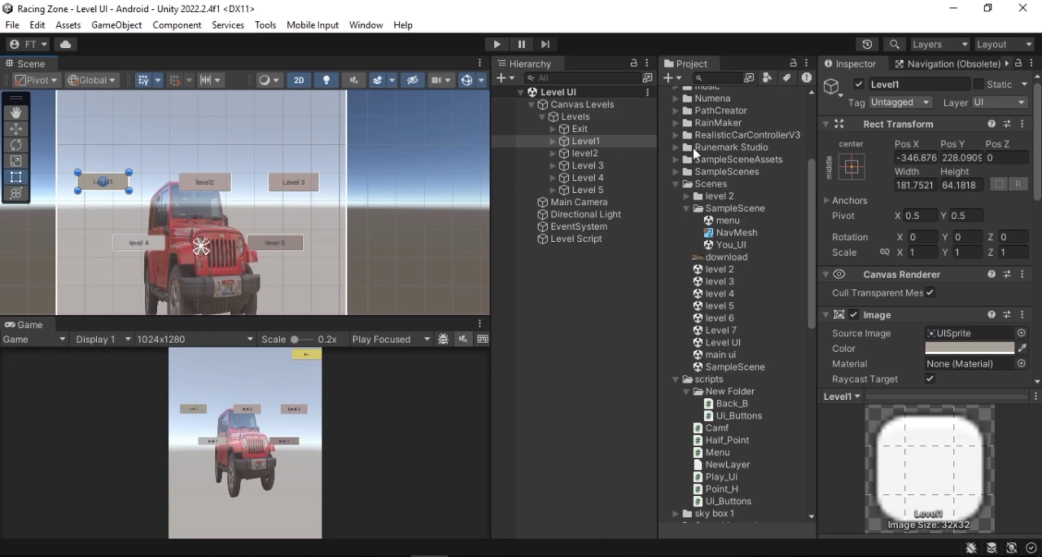
scroll(940, 339, down, 6)
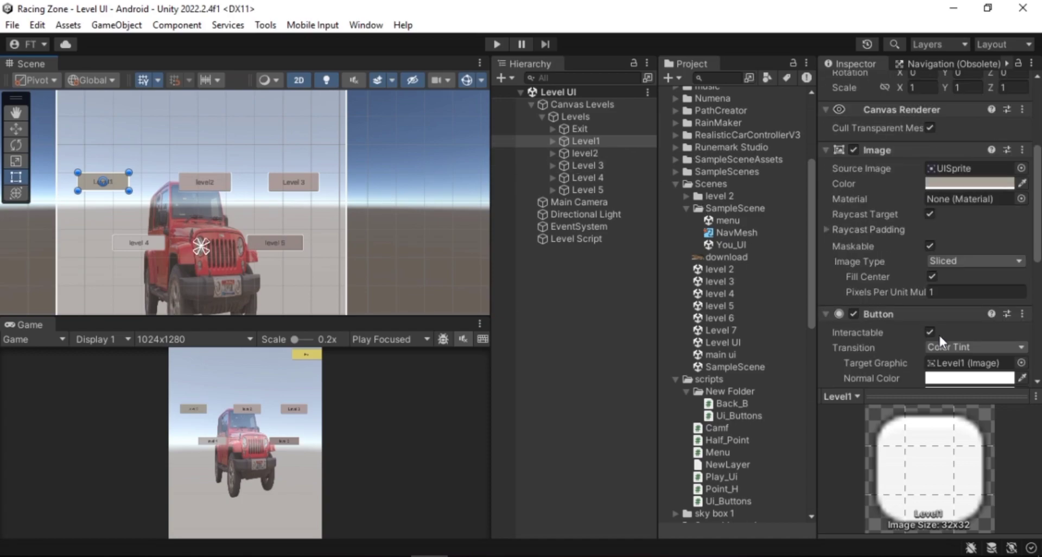
scroll(941, 338, down, 2)
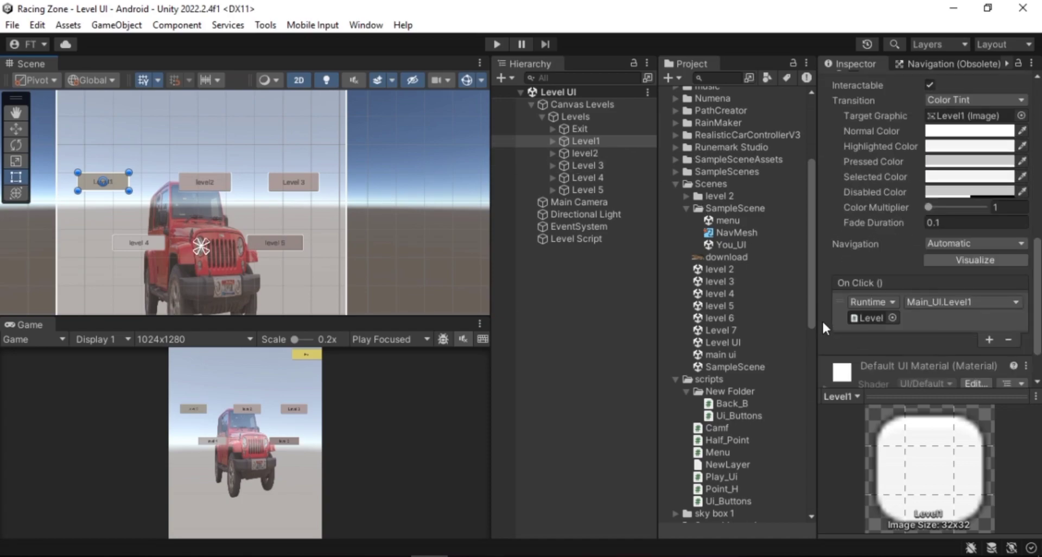
click(584, 239)
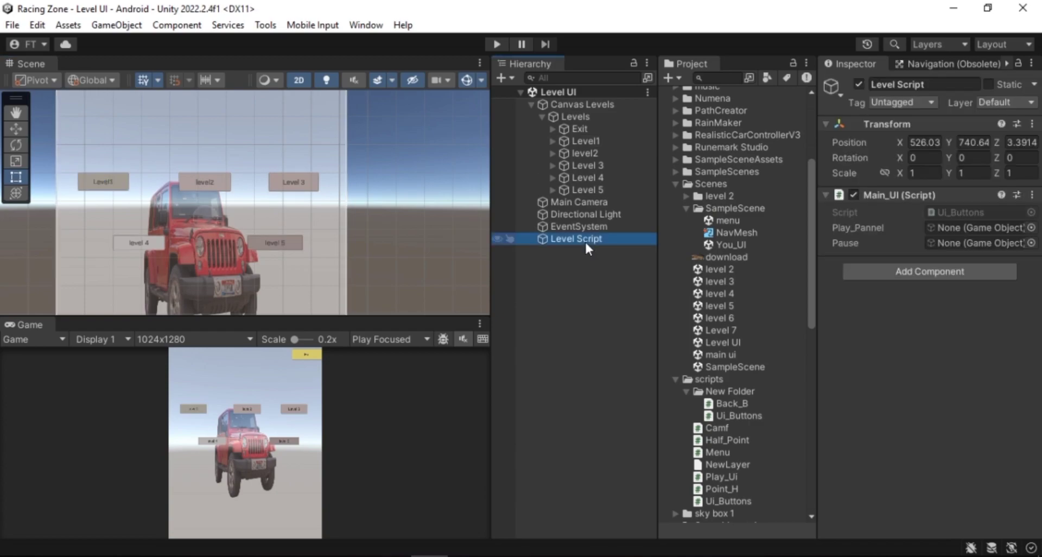
click(937, 275)
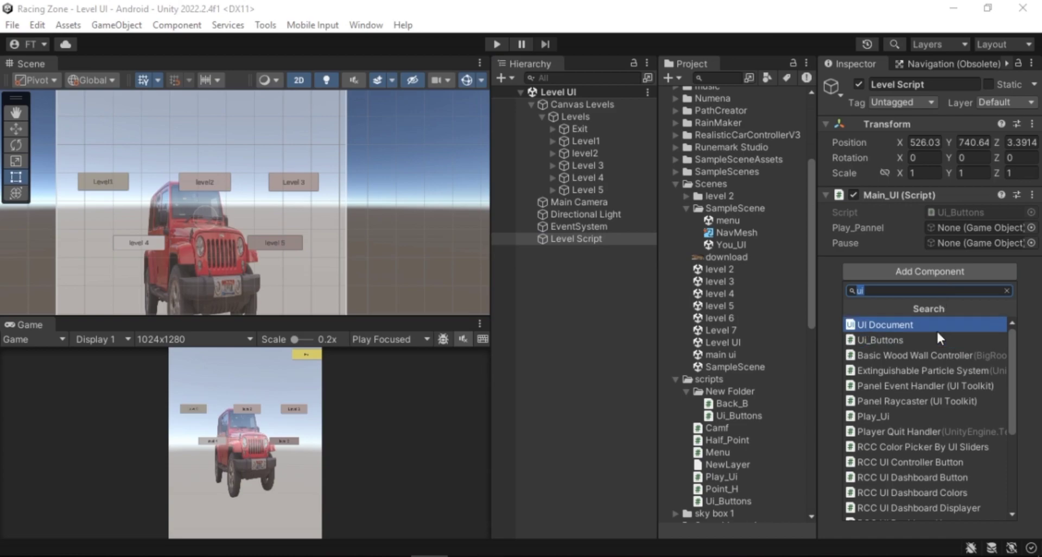
click(1006, 291)
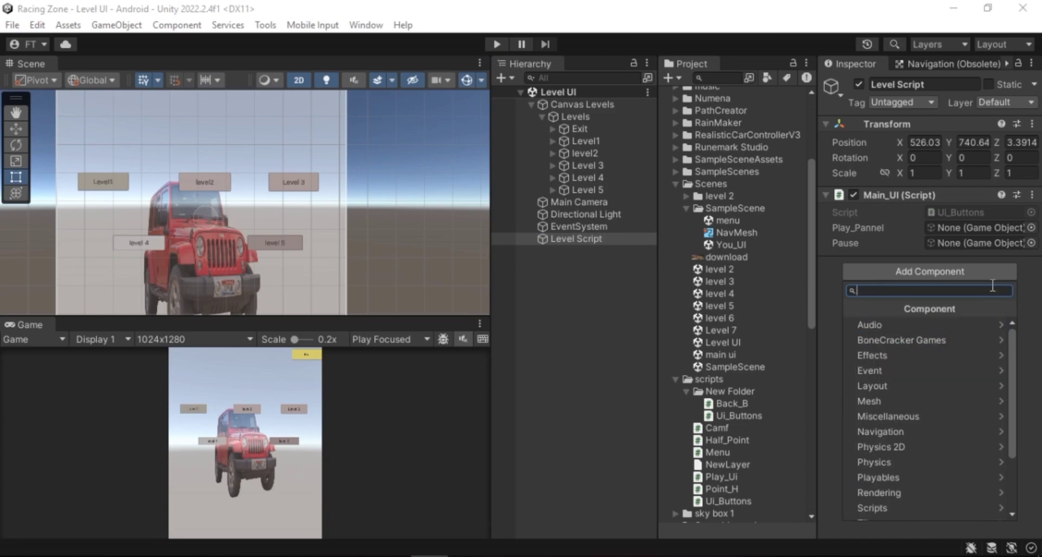
click(623, 347)
Check which Main_UI function is assigned to the On Click events of the Level1, level2 and Exit buttons
click(585, 141)
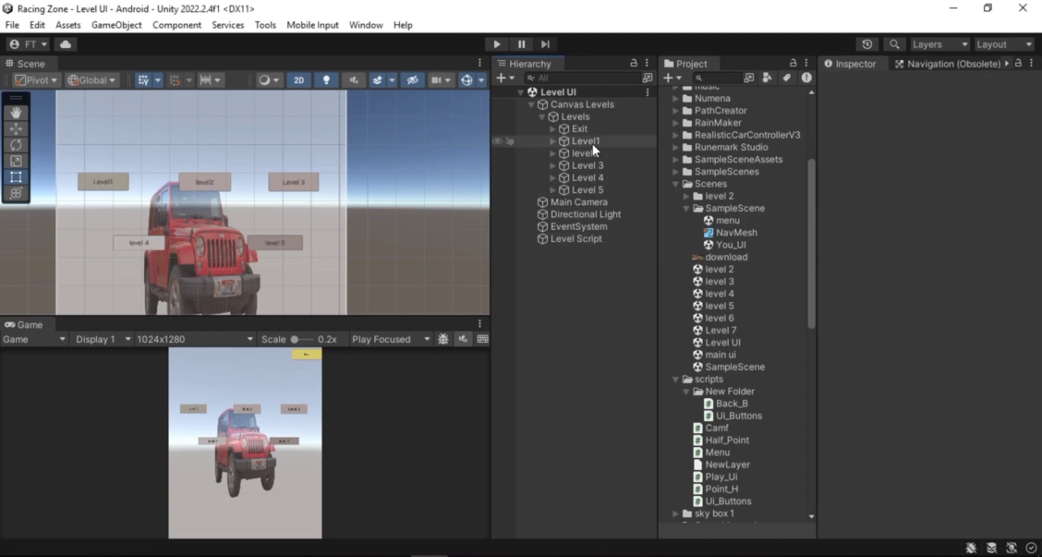
scroll(919, 323, down, 2)
scroll(919, 325, down, 5)
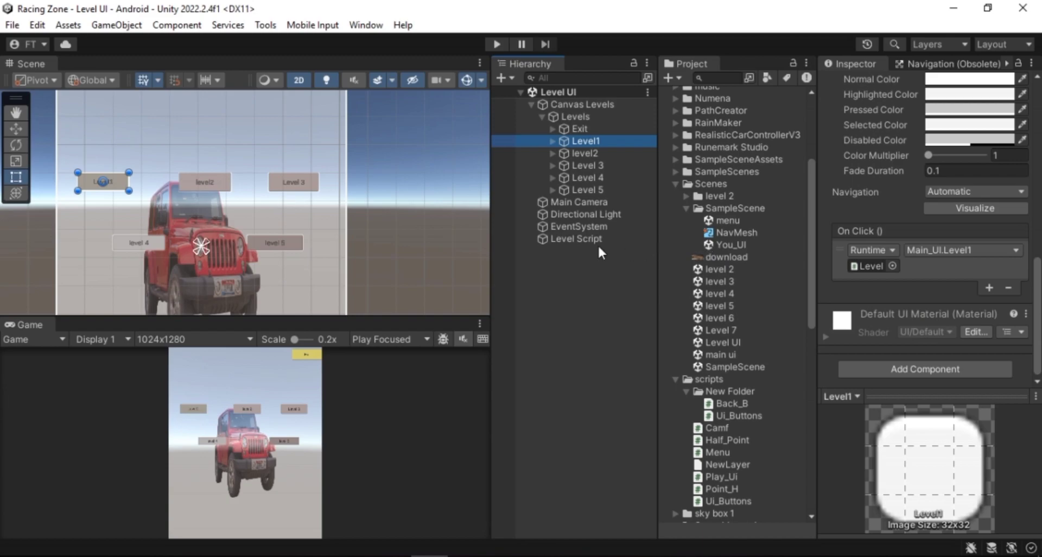
click(949, 250)
mouse_move(969, 321)
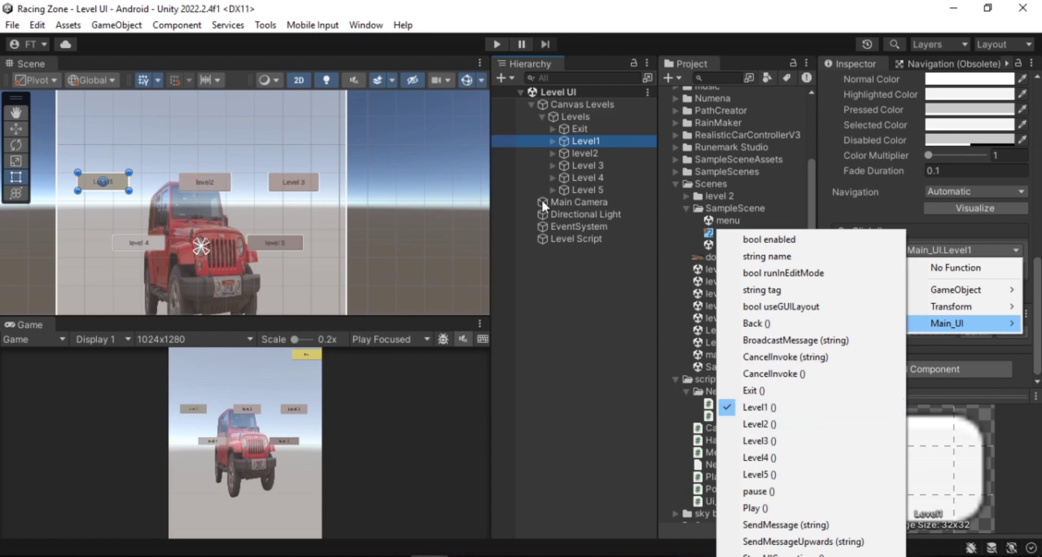
click(590, 150)
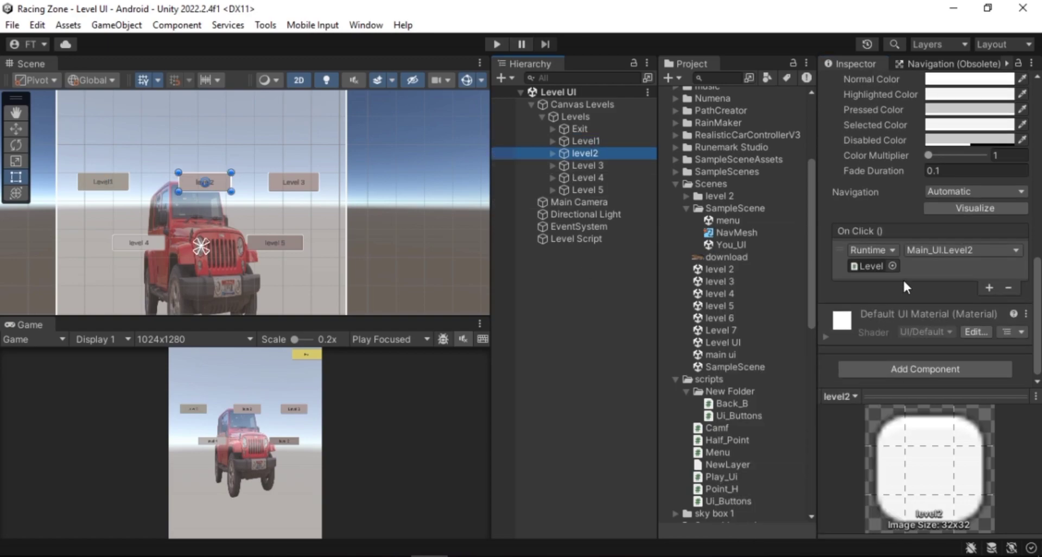
click(971, 248)
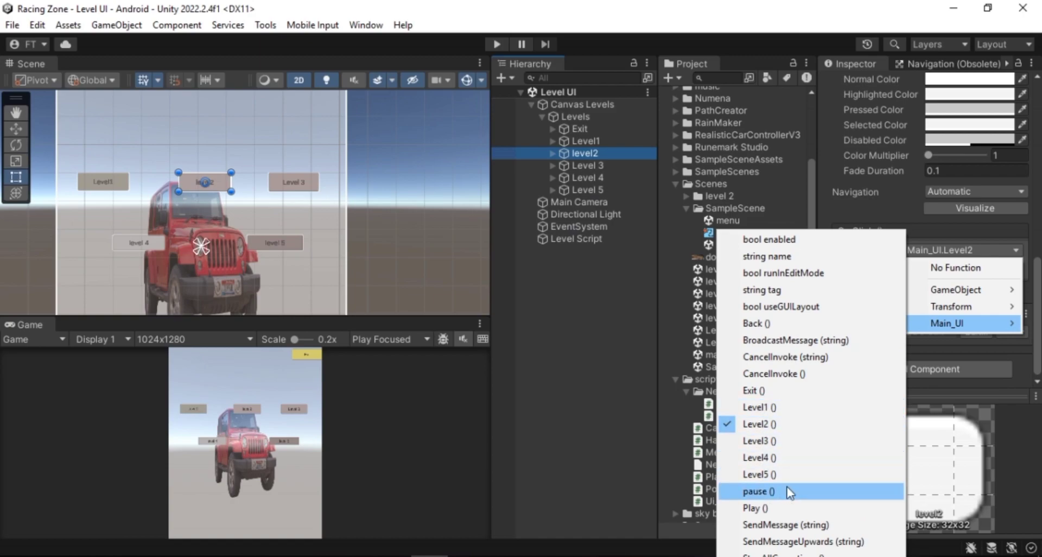
click(584, 128)
scroll(916, 324, down, 1)
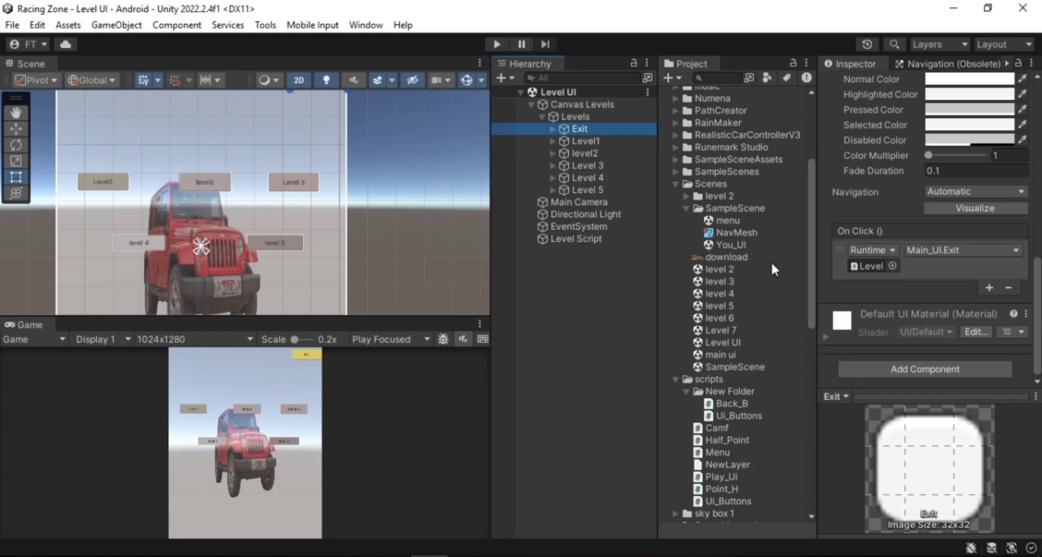
click(962, 253)
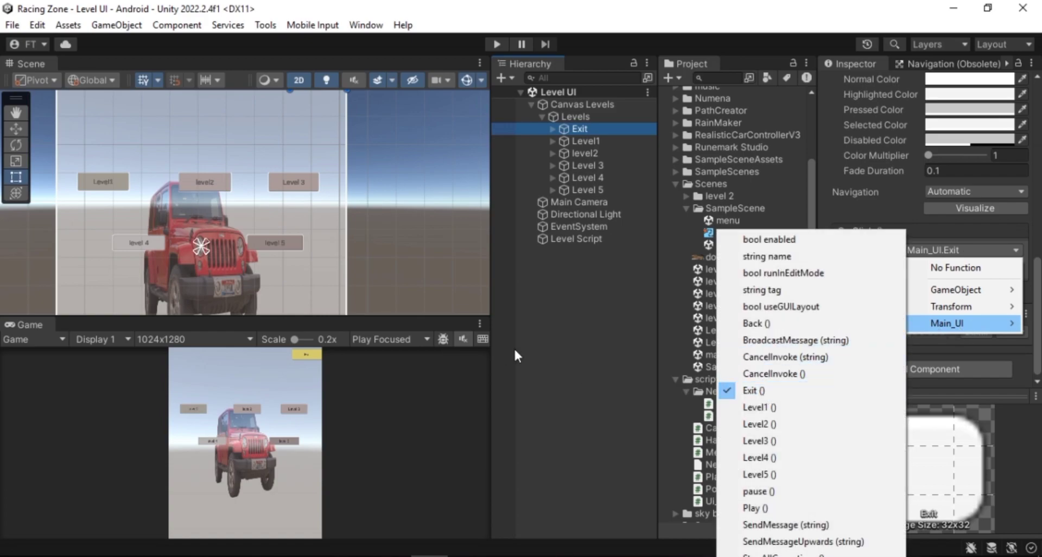
click(627, 380)
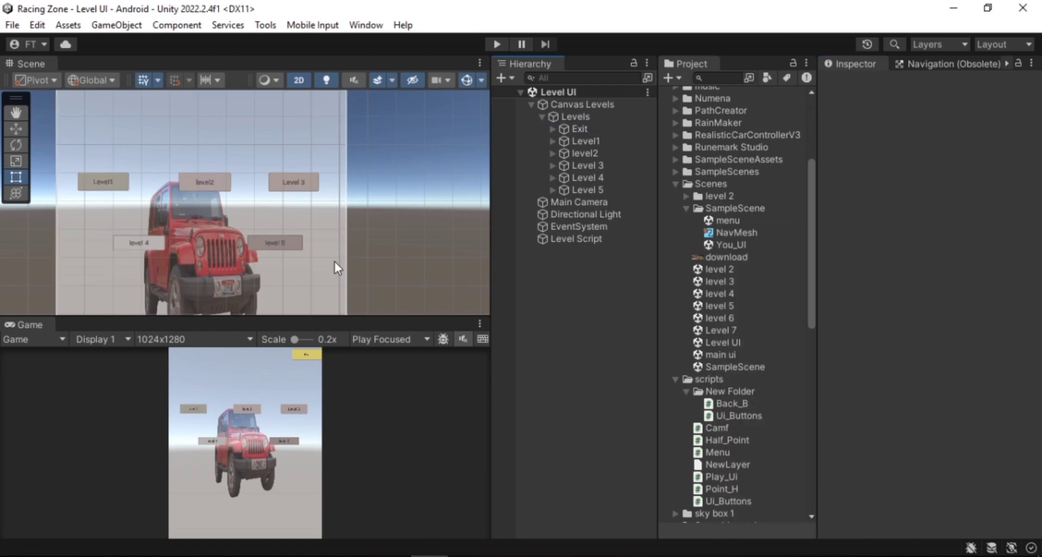
Open the main ui scene and select its PLAY button in the Scene view
scroll(314, 234, down, 3)
middle_drag(314, 233, 317, 217)
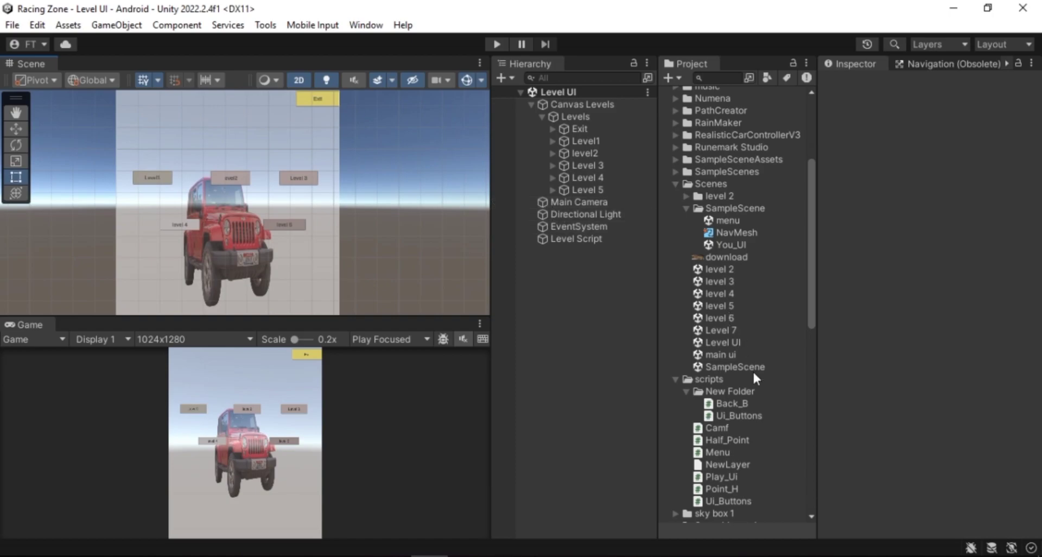
double_click(734, 353)
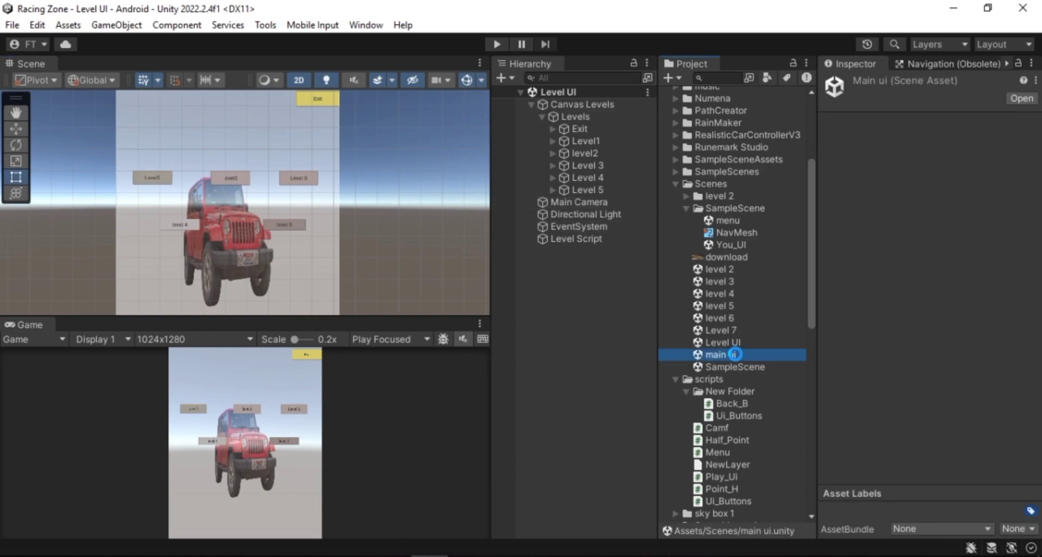
scroll(218, 229, up, 6)
middle_drag(218, 229, 246, 277)
click(153, 187)
click(155, 187)
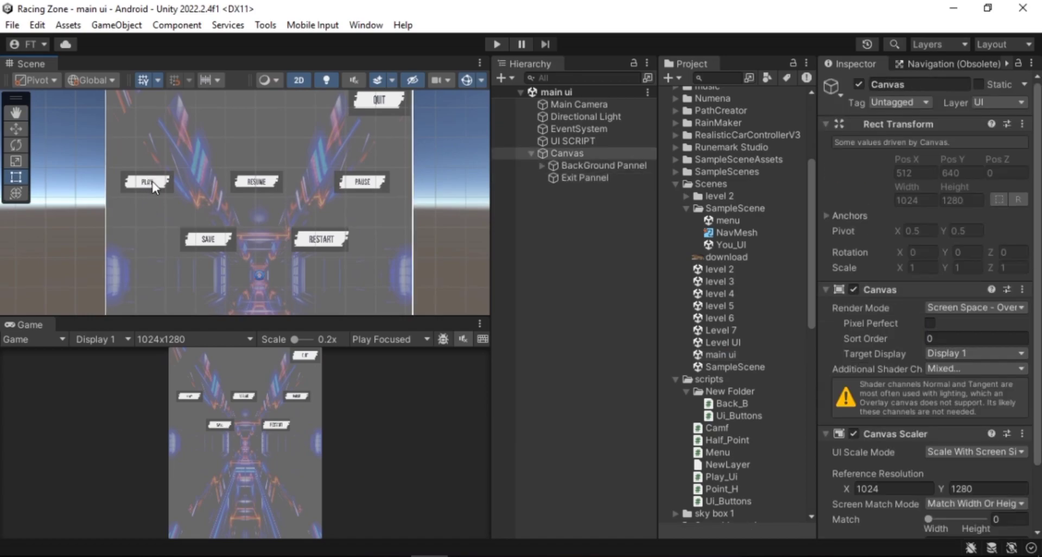
click(154, 188)
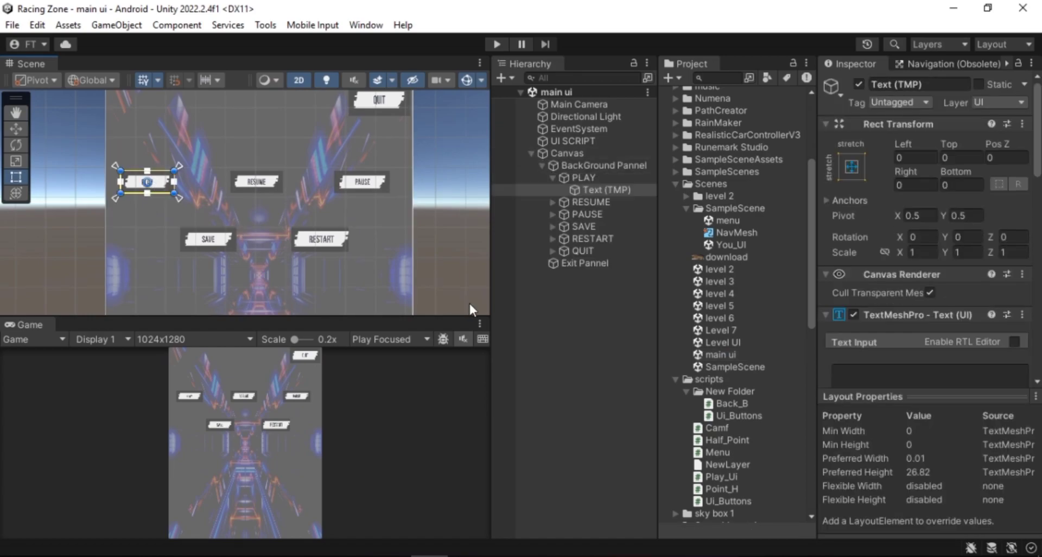
Reopen the Level UI scene and compare its level and Exit buttons with the matching scene assets in the Scenes folder
double_click(721, 342)
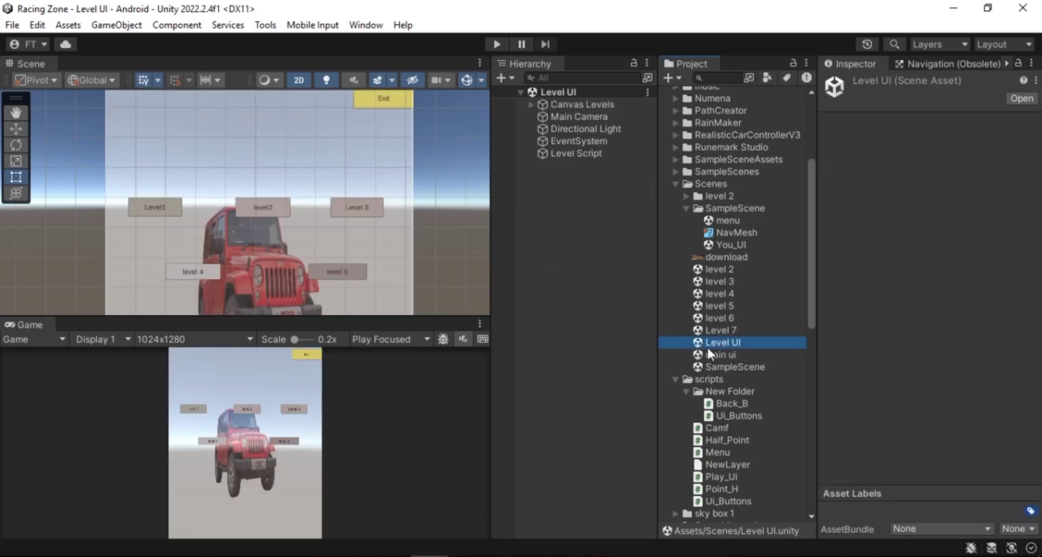
scroll(279, 229, down, 3)
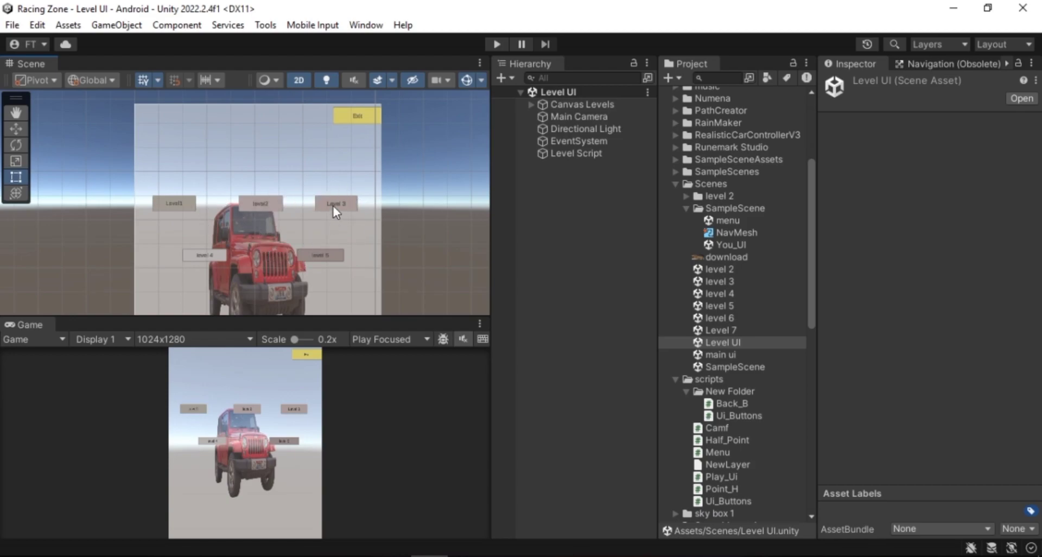
scroll(333, 207, up, 2)
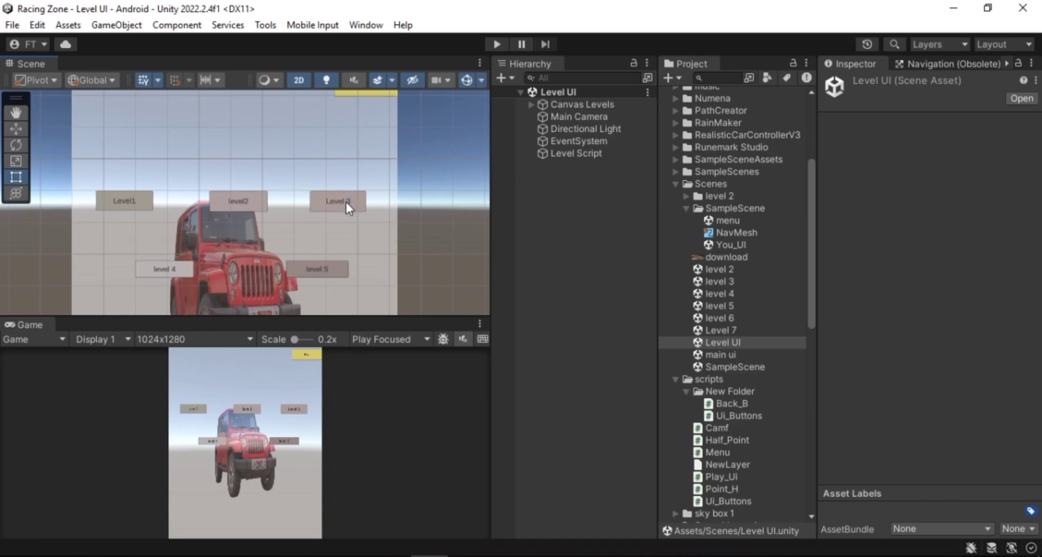
click(346, 203)
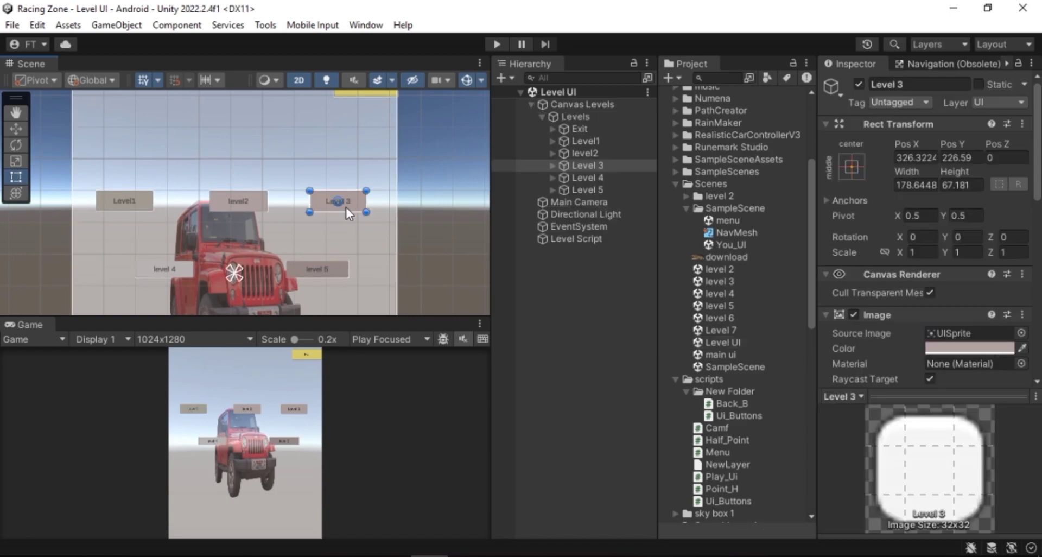
click(722, 281)
click(310, 274)
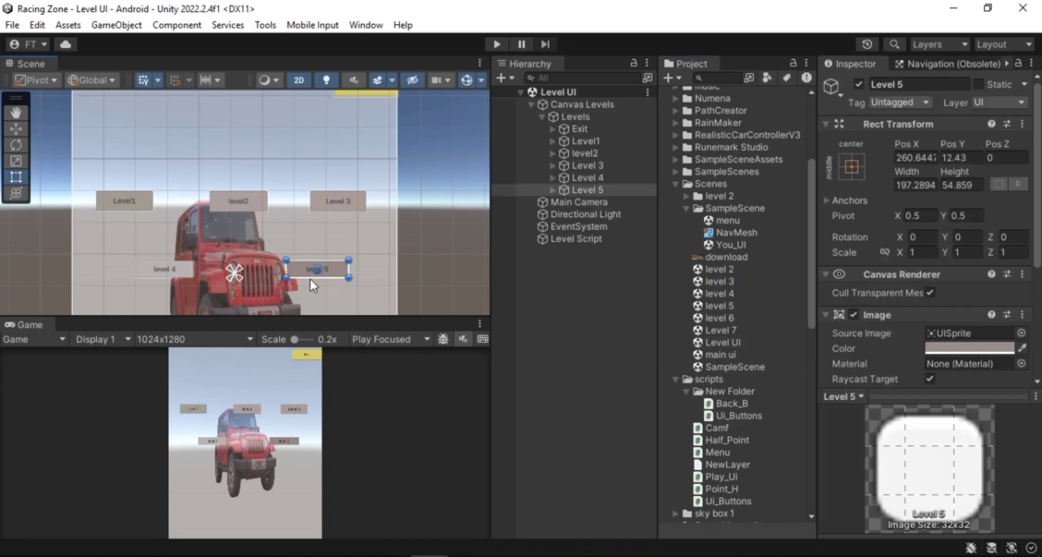
click(717, 306)
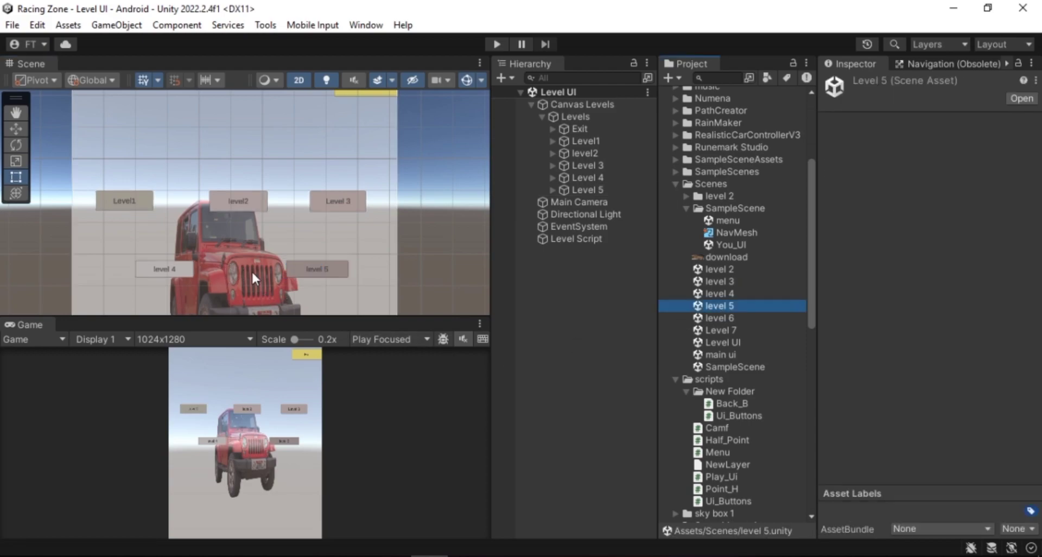
click(125, 199)
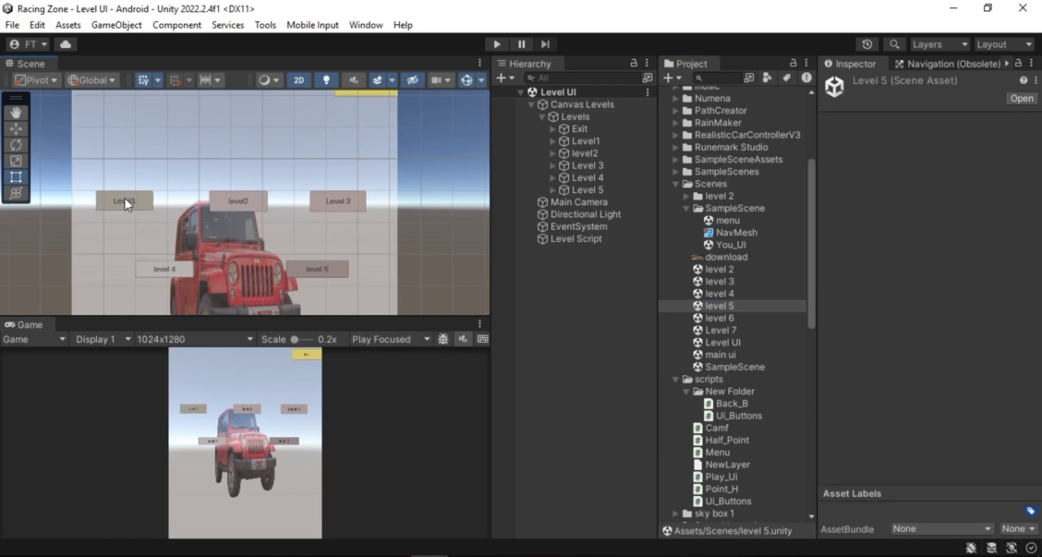
click(708, 367)
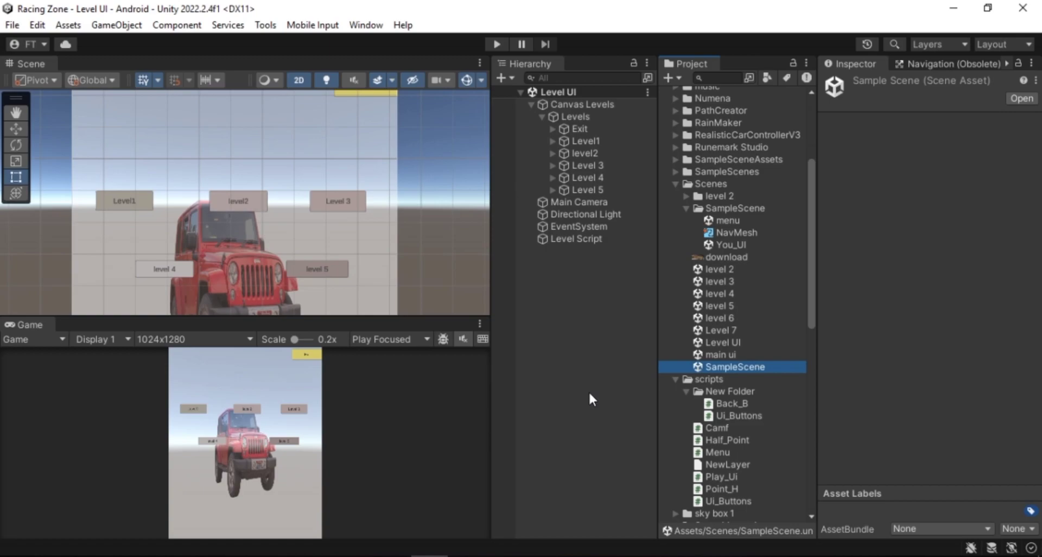
middle_drag(303, 252, 287, 268)
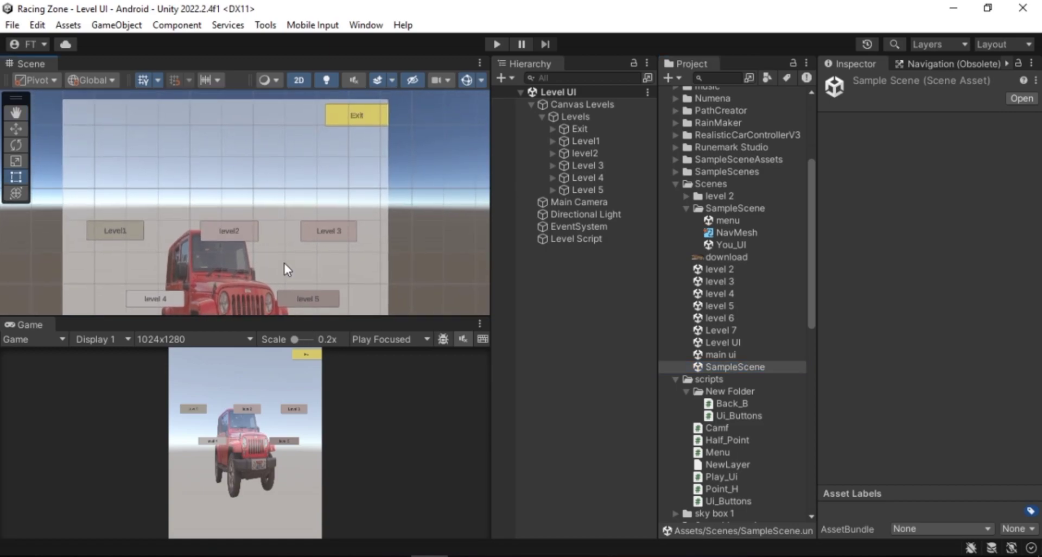
click(360, 116)
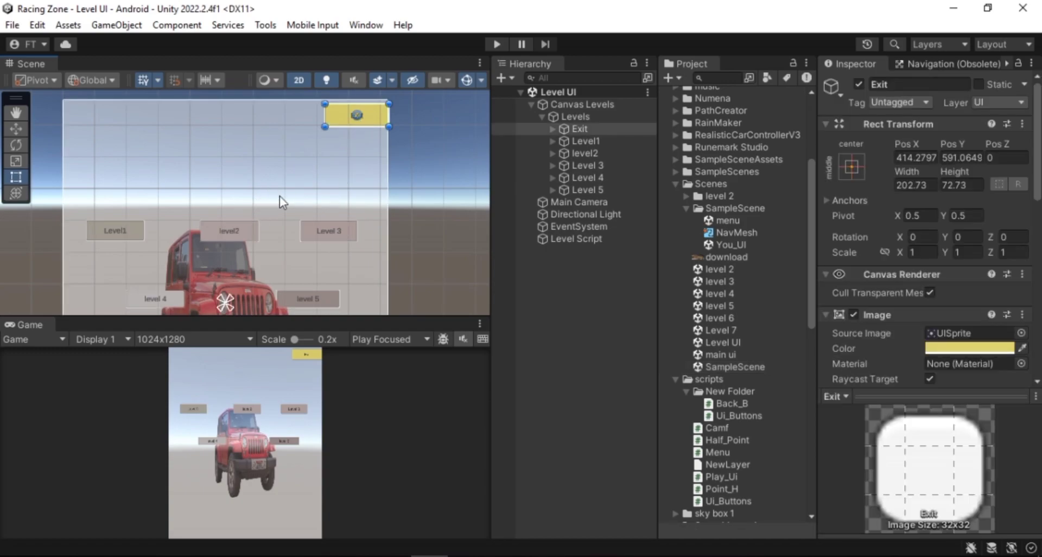
Open the main ui scene, enter Play mode and press PLAY to test loading the level menu
double_click(737, 355)
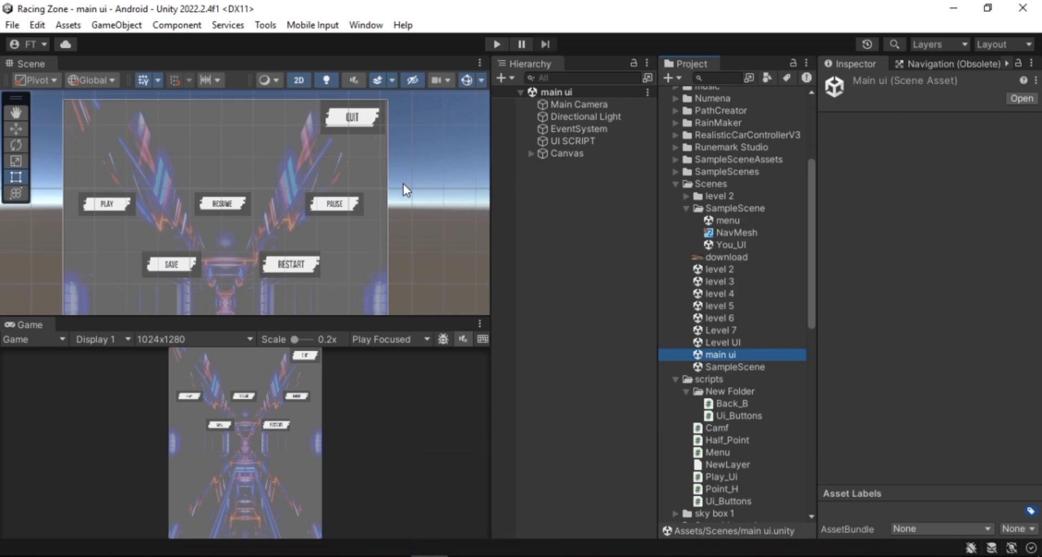
click(493, 45)
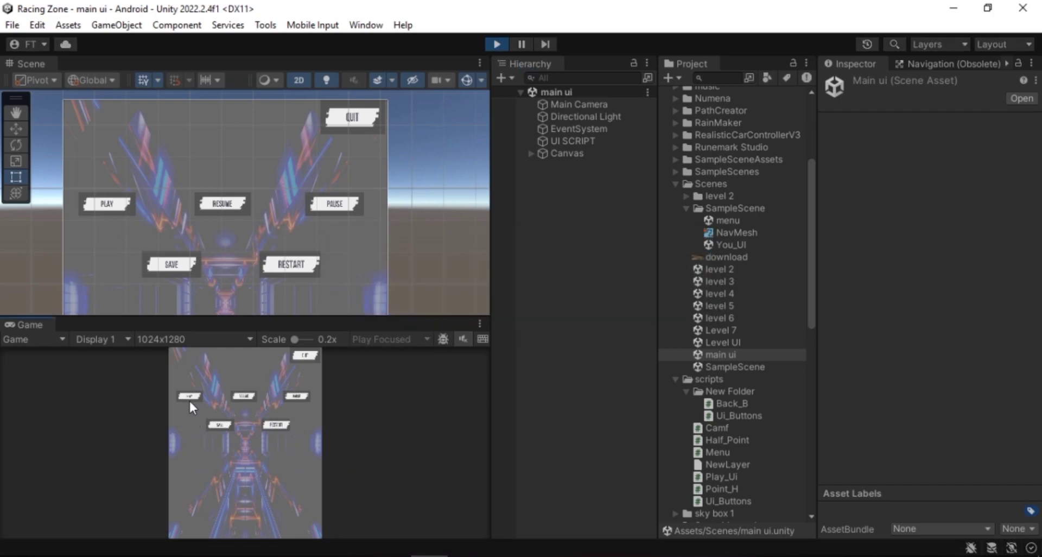
drag(294, 339, 296, 338)
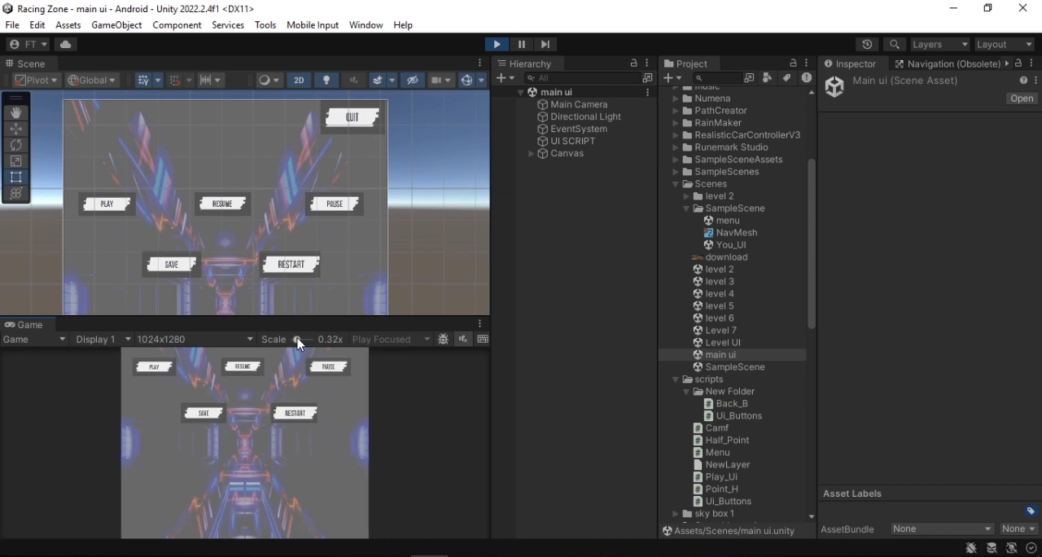
click(160, 368)
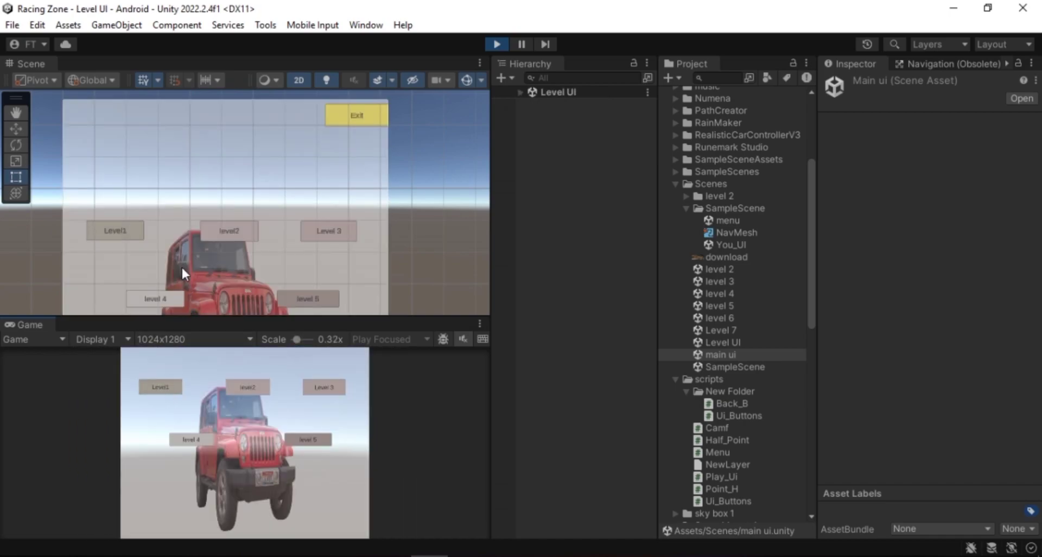
scroll(181, 264, down, 4)
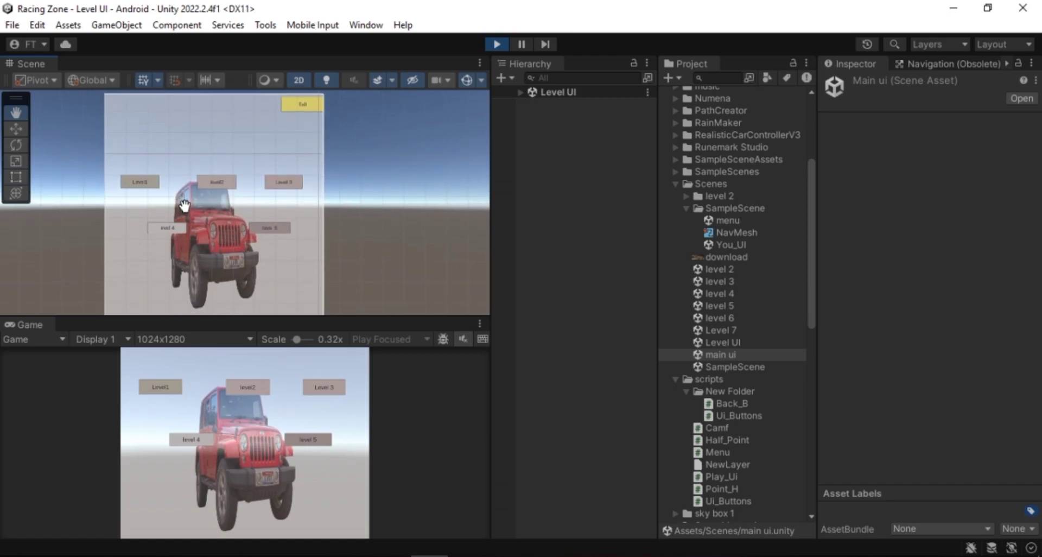
scroll(185, 203, down, 1)
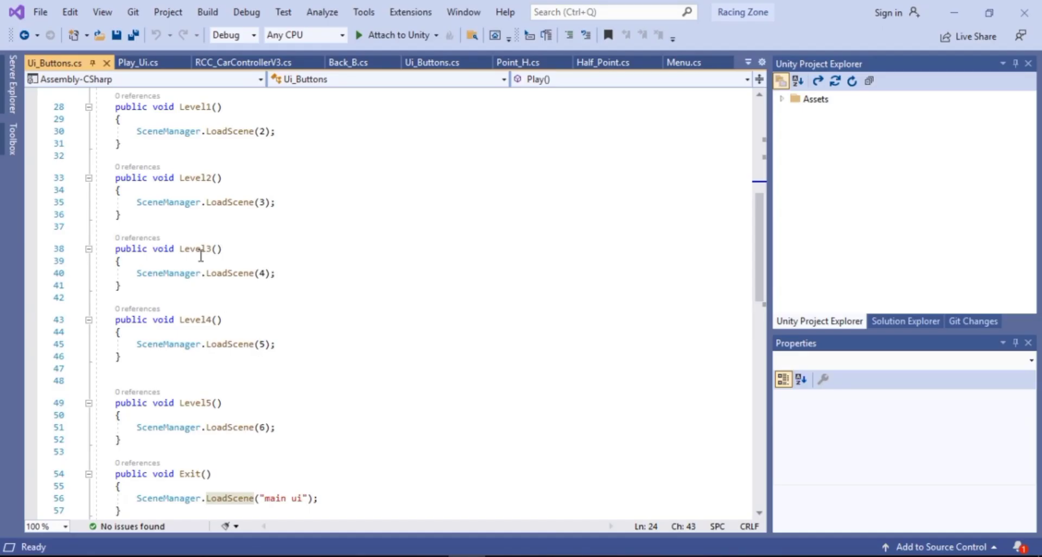
scroll(201, 255, up, 5)
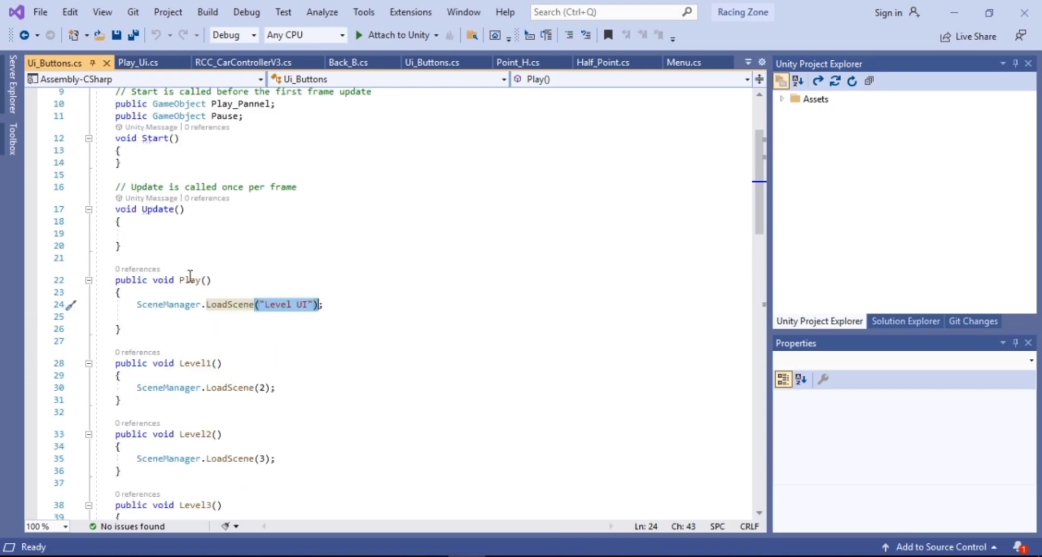
Review the Play and Level1 functions in Ui_Buttons and compare them with the scene order in Build Settings
drag(112, 279, 293, 312)
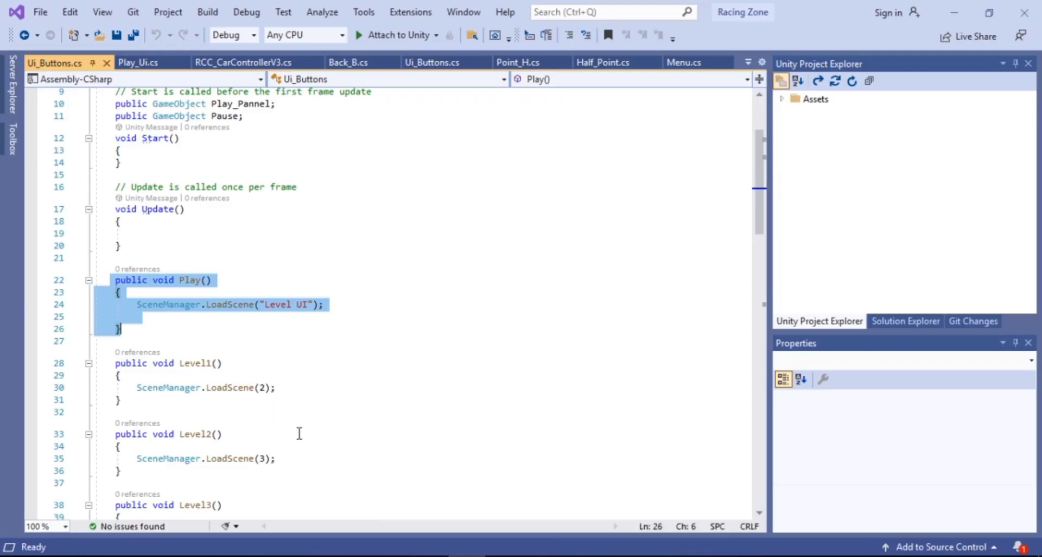
scroll(205, 395, down, 1)
drag(111, 327, 145, 374)
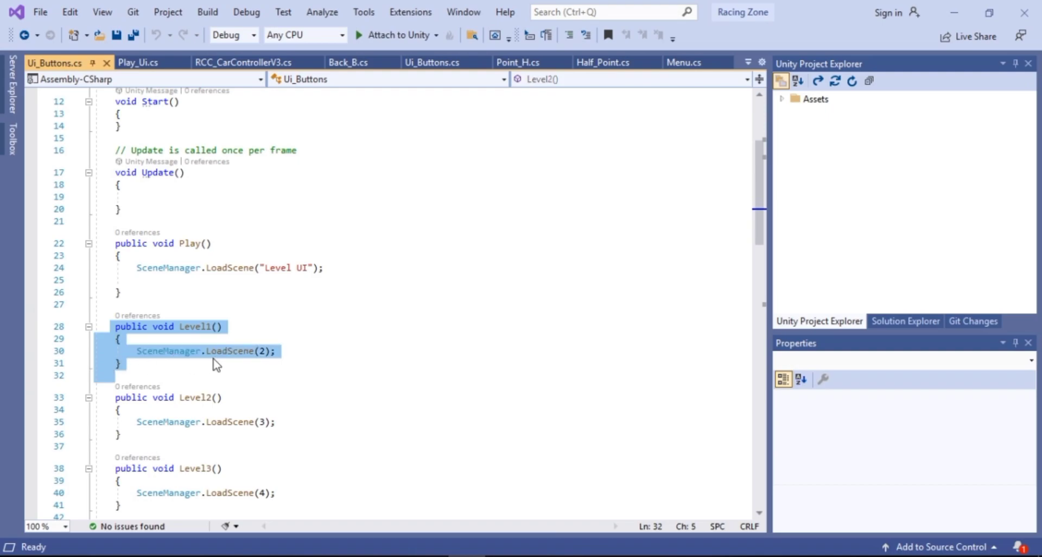
click(427, 555)
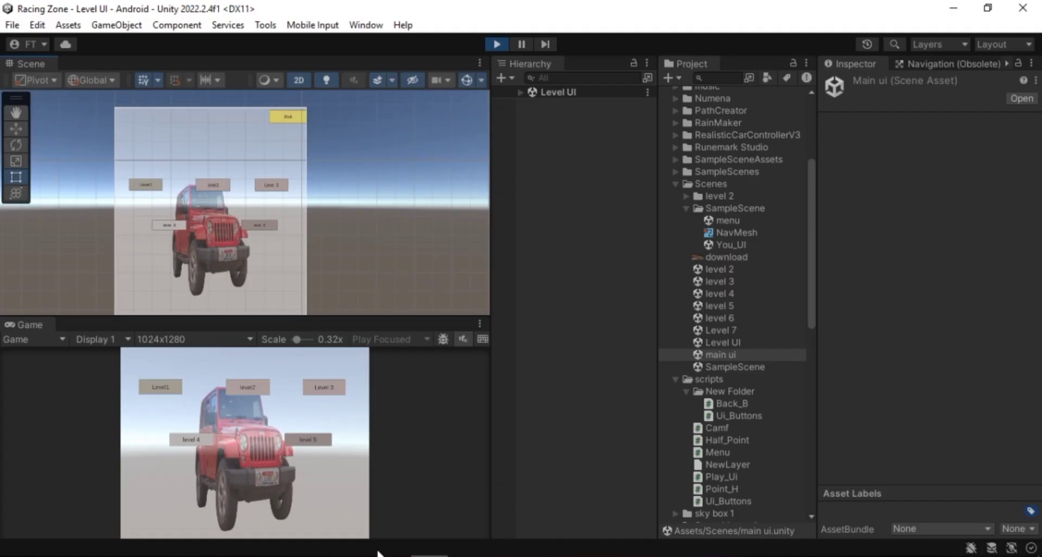
click(12, 25)
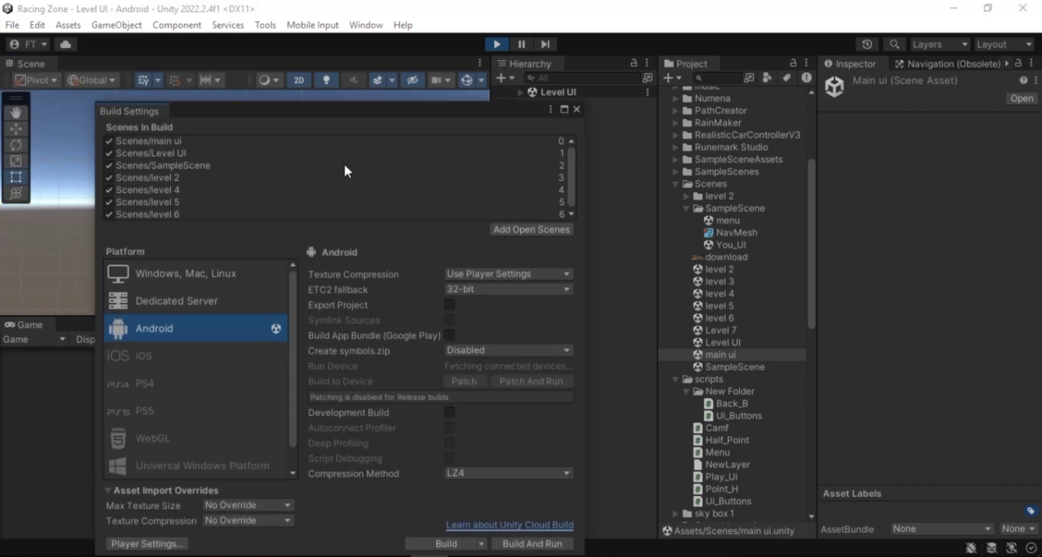
click(575, 109)
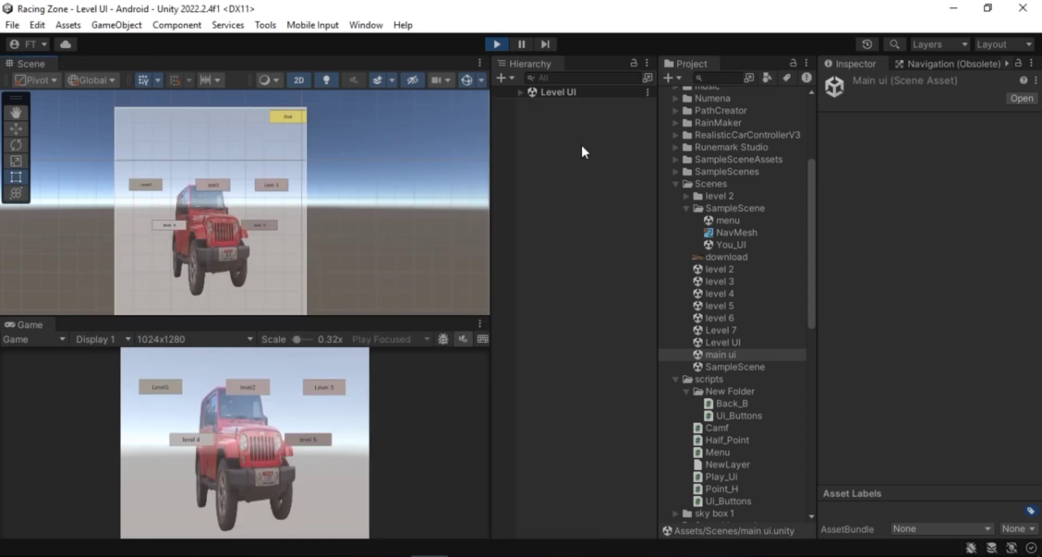
Test the Level1, PLAY and Exit buttons in Play mode to see which scenes they load
click(156, 187)
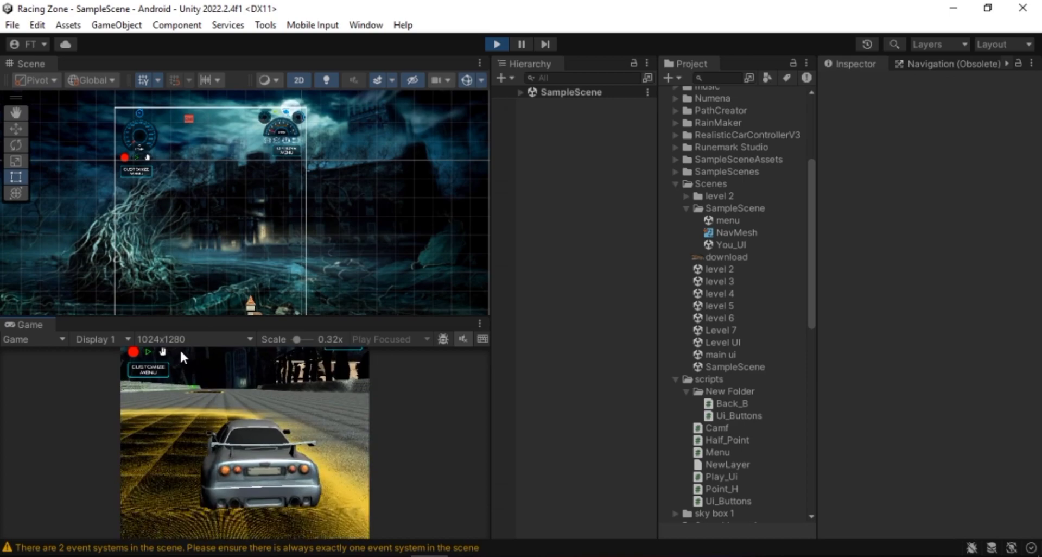
click(497, 43)
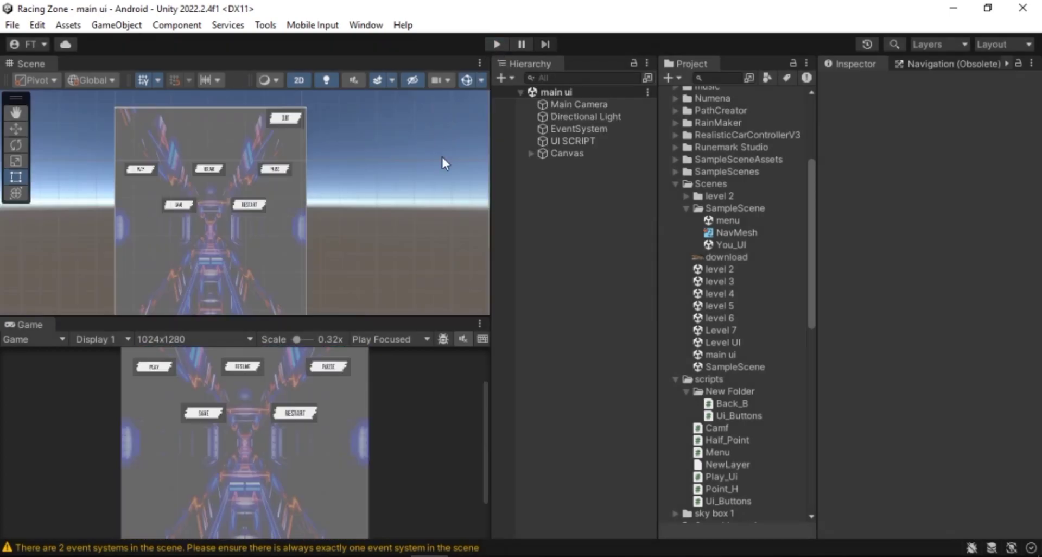
click(500, 39)
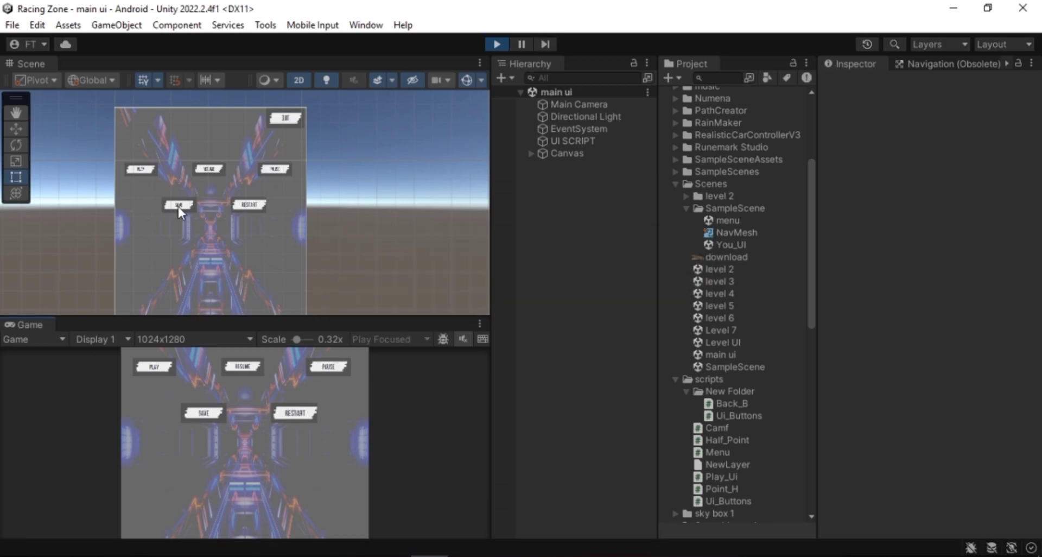
click(163, 369)
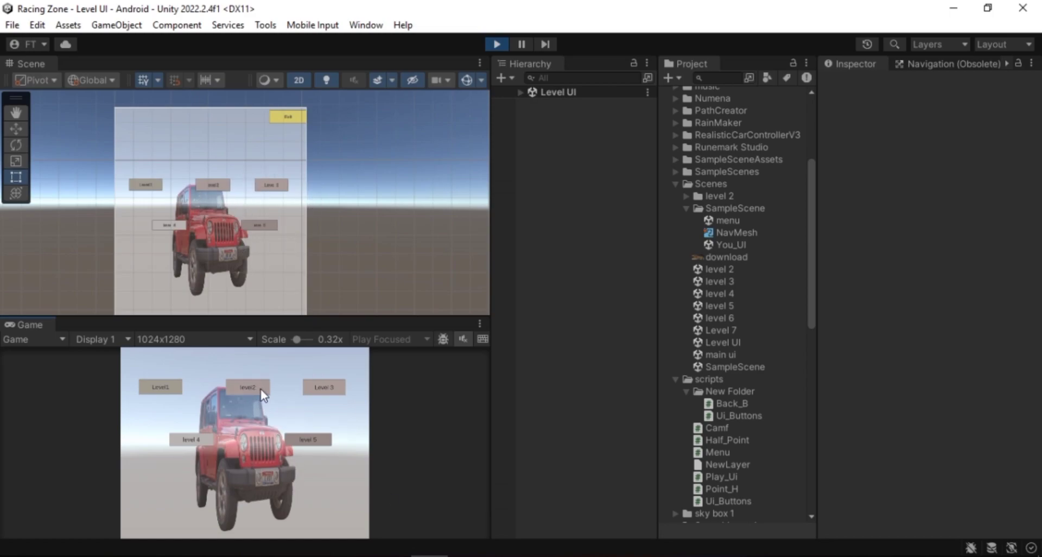
drag(297, 338, 293, 339)
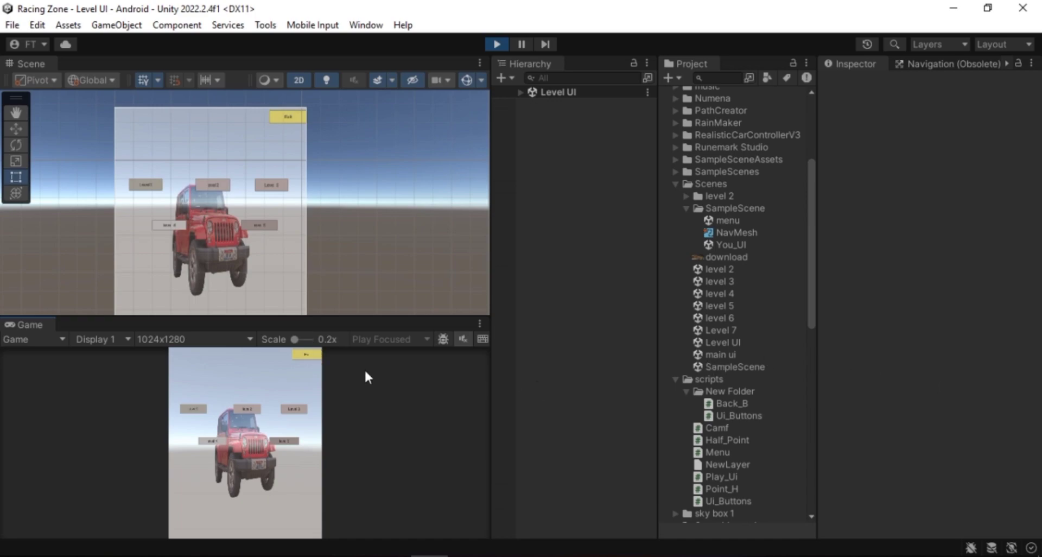
click(306, 354)
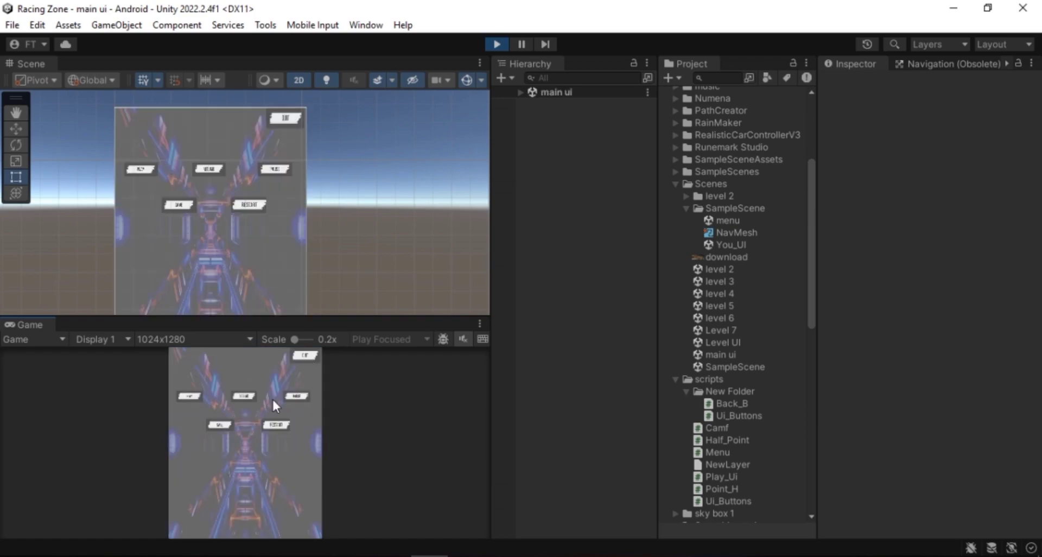
Review the Exit function in Ui_Buttons and inspect the Exit Pannel under the main ui Canvas
click(467, 488)
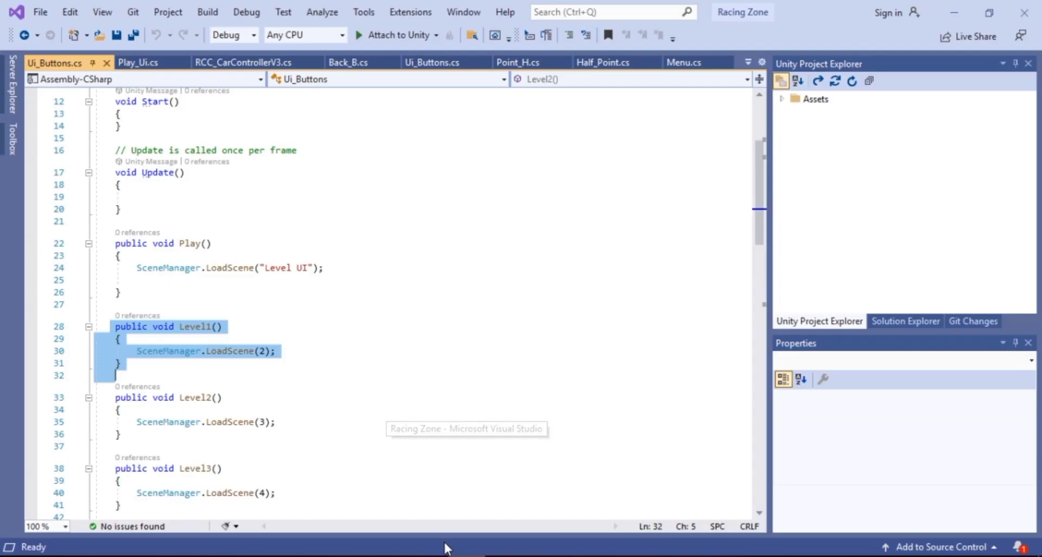
scroll(342, 484, down, 8)
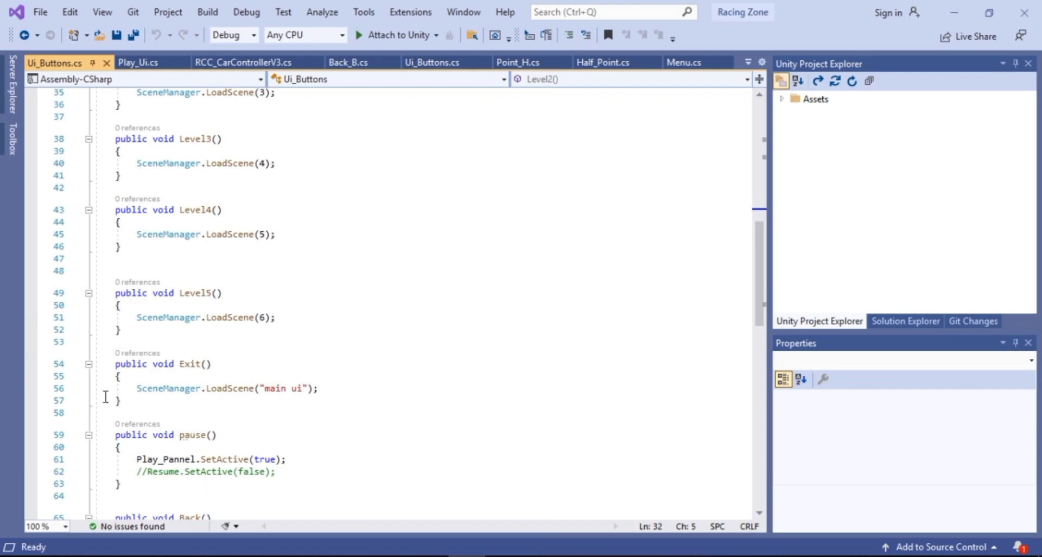
drag(107, 368, 139, 402)
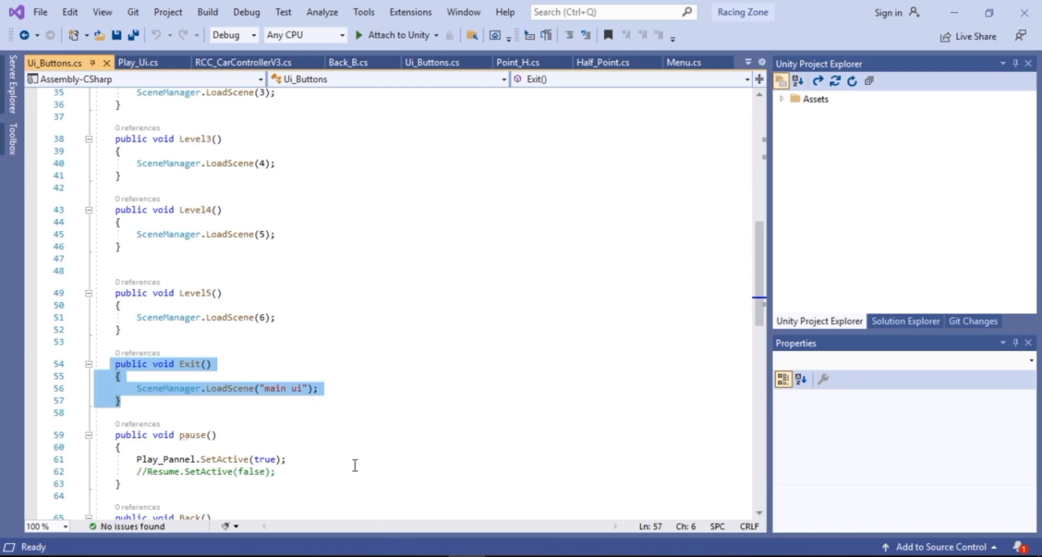
click(423, 555)
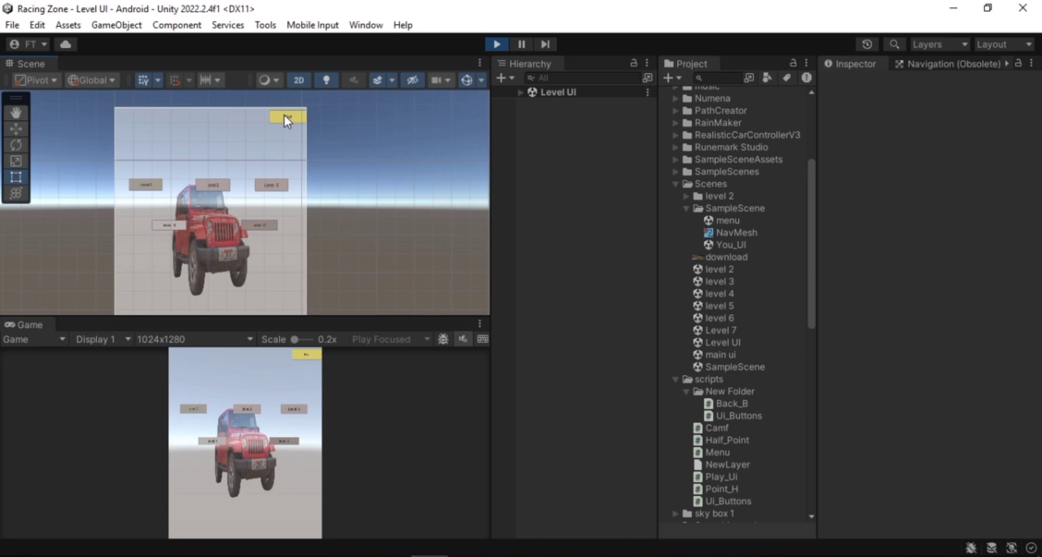
click(284, 115)
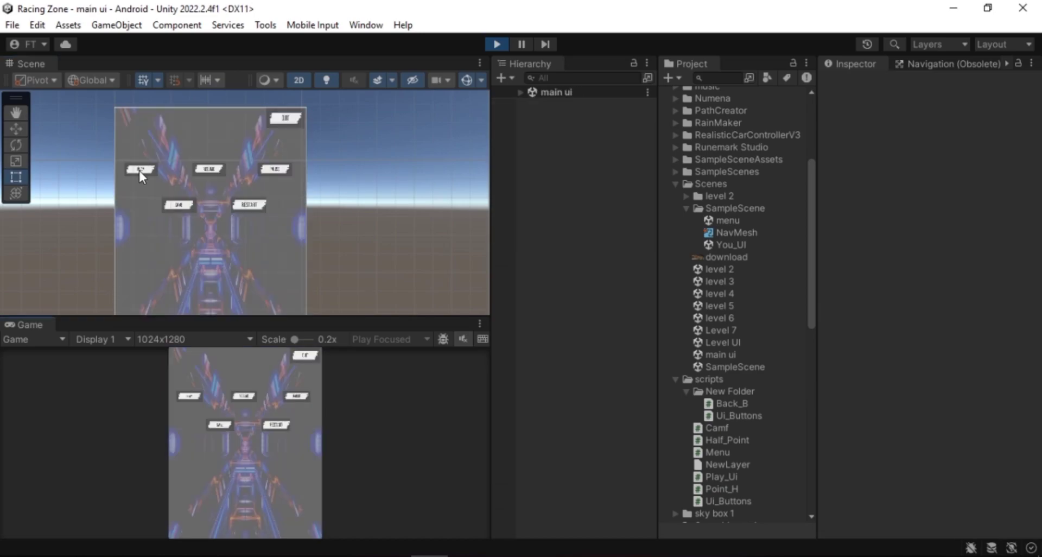
click(170, 167)
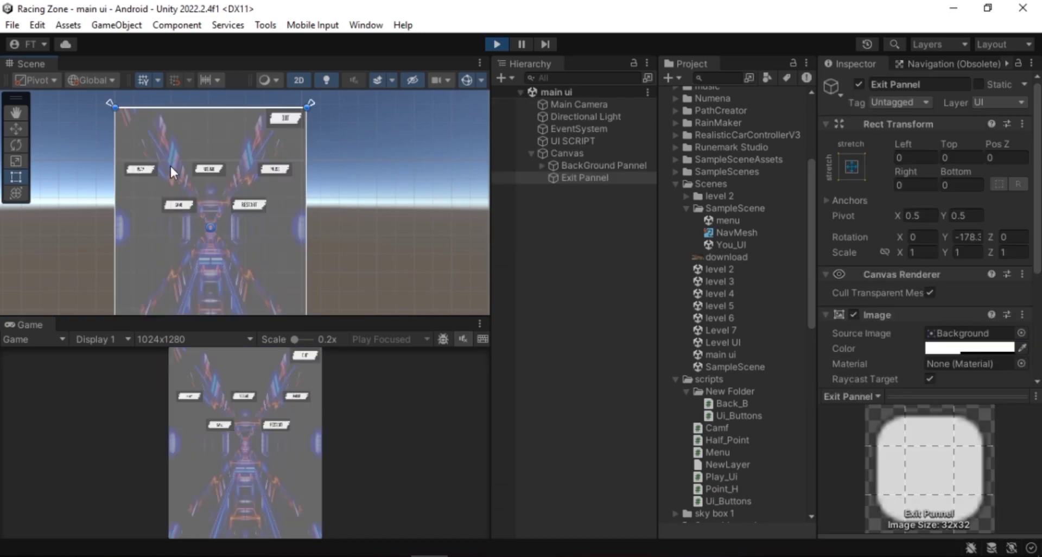
Test the PLAY, Exit and level2 buttons again in Play mode to check scene loading
click(196, 398)
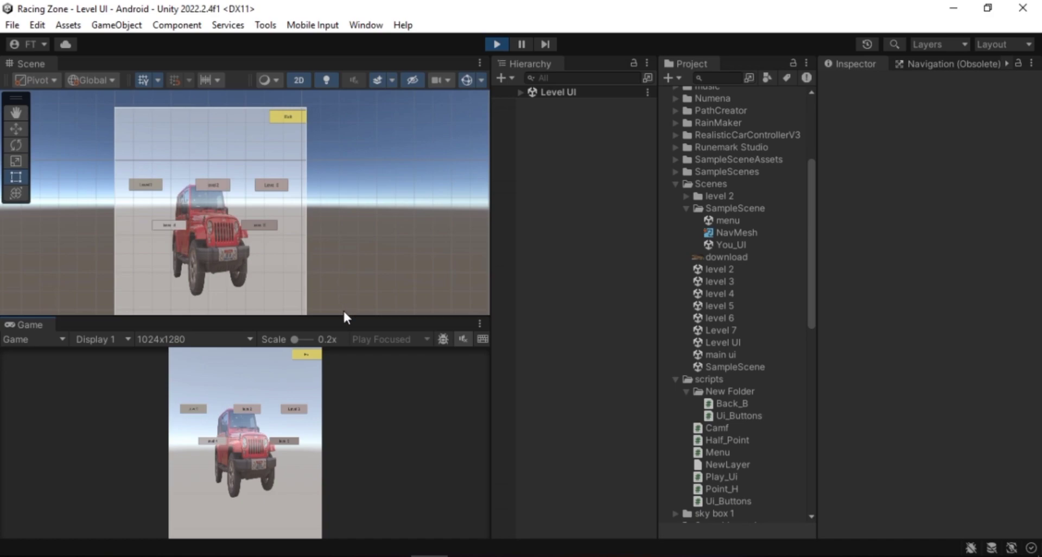
click(300, 353)
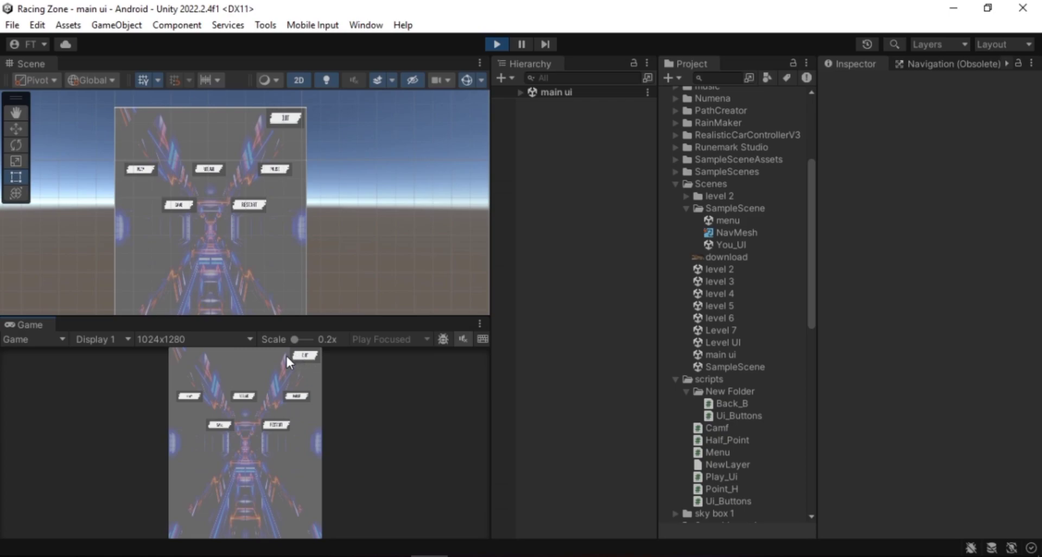
click(193, 396)
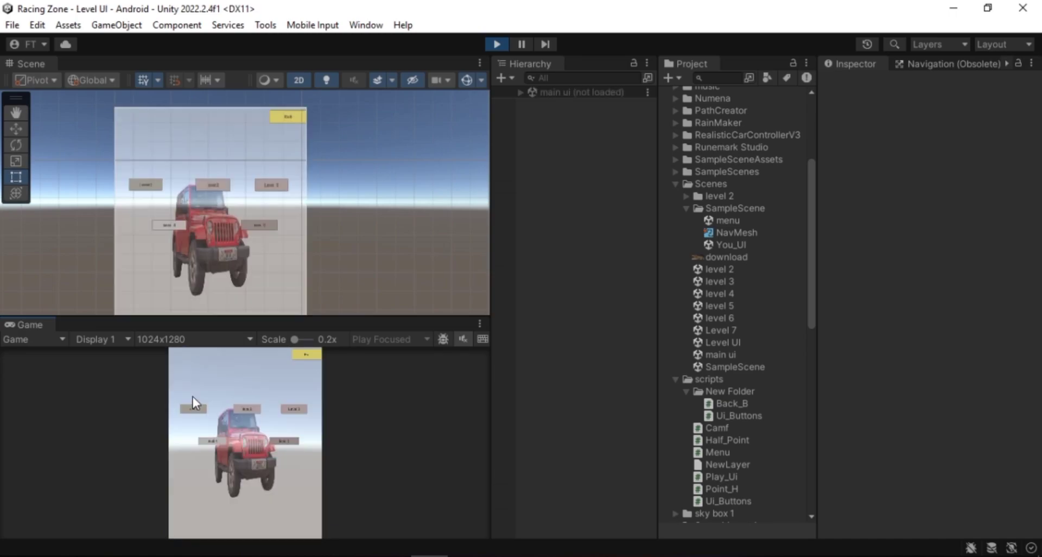
click(213, 193)
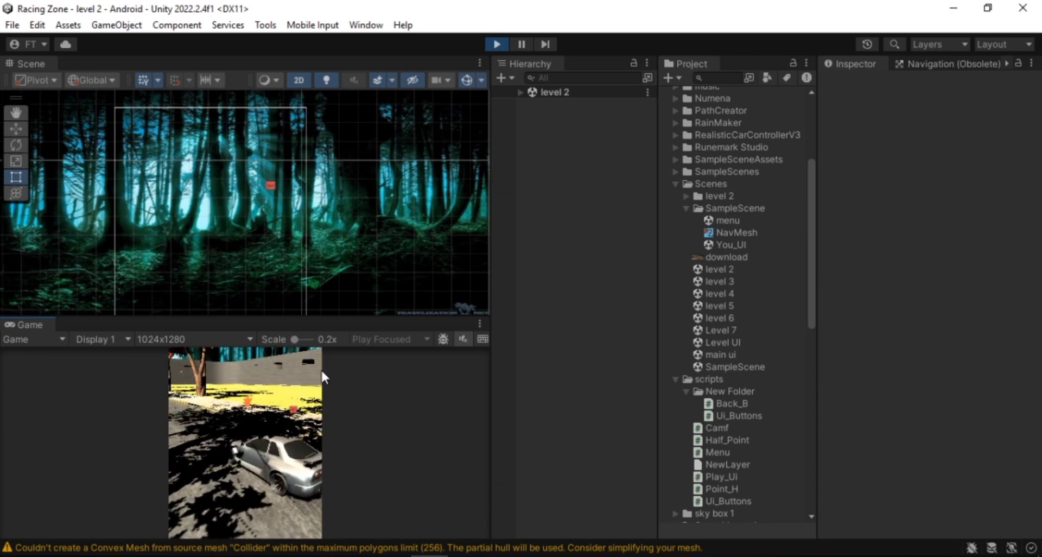
click(292, 409)
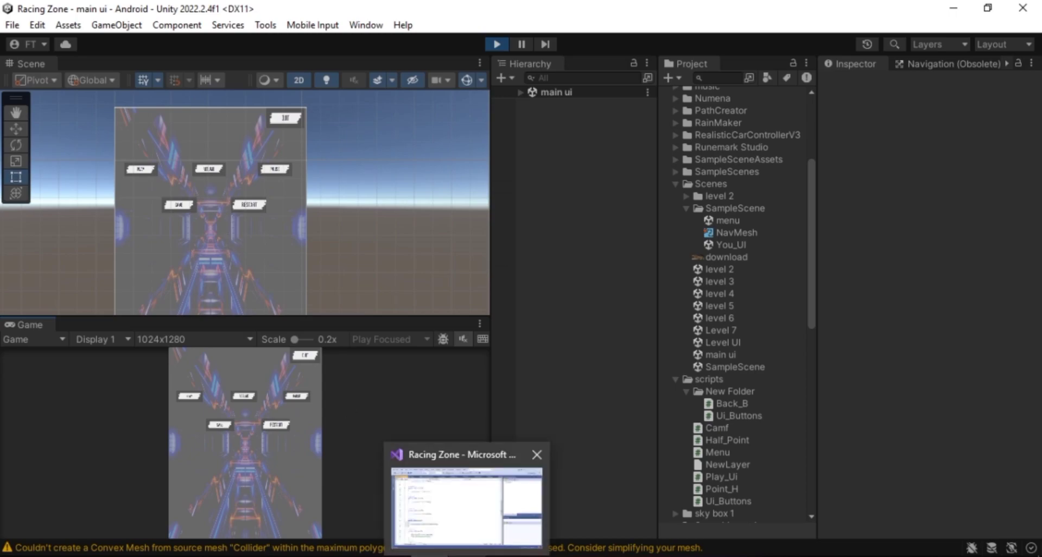
Review the Back function and the remaining methods at the end of the Ui_Buttons script
click(467, 556)
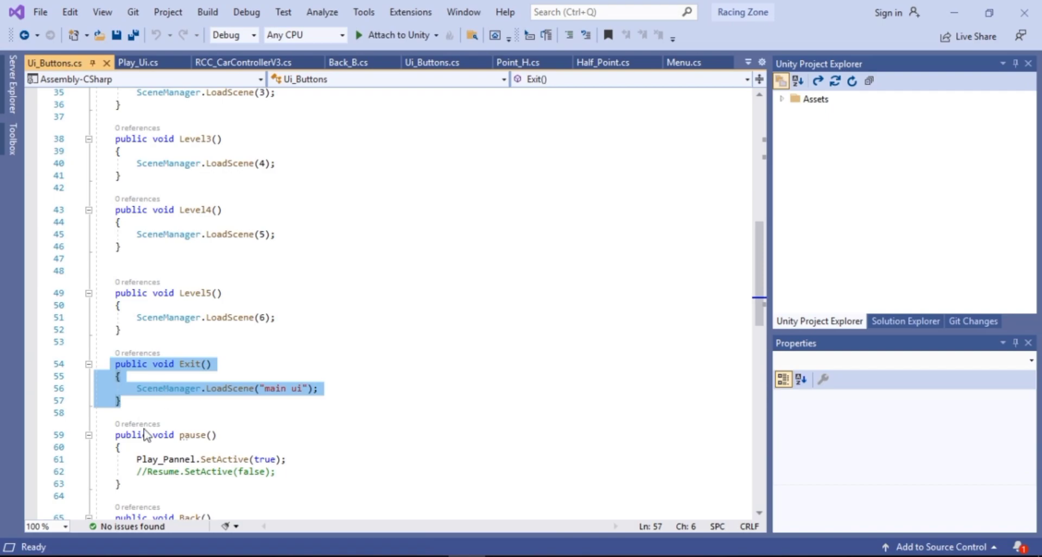
scroll(143, 429, down, 5)
scroll(158, 445, up, 5)
scroll(160, 446, down, 5)
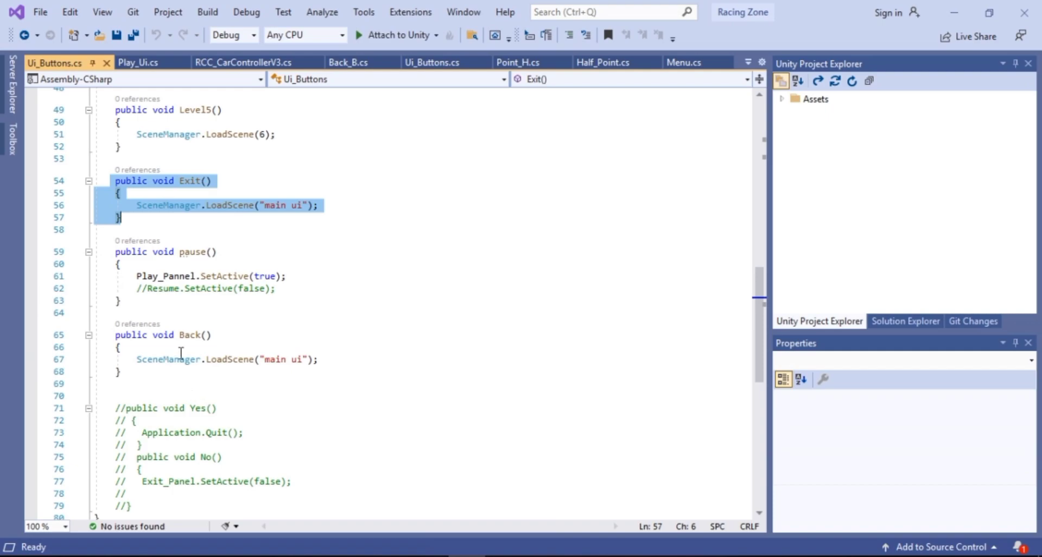
drag(114, 334, 137, 378)
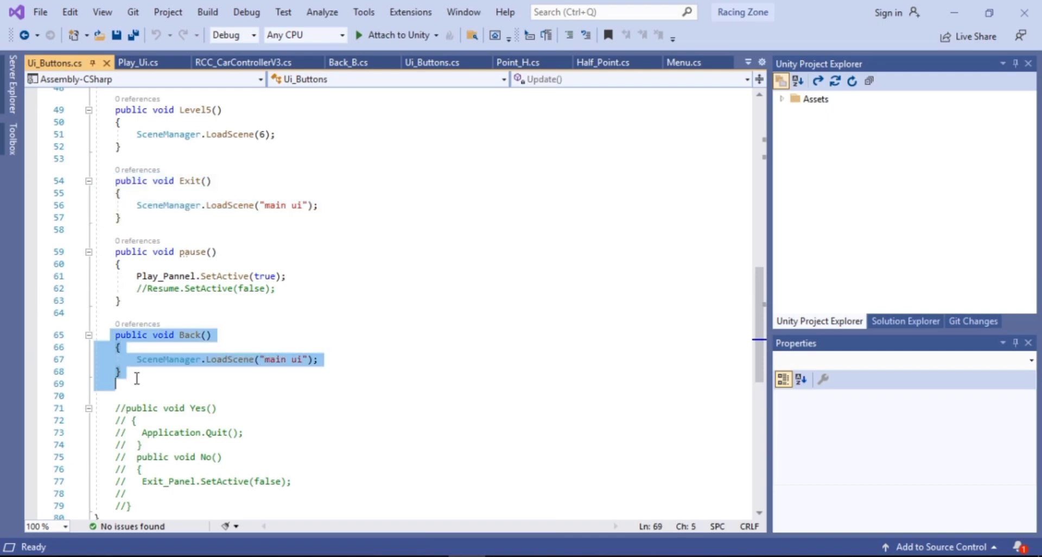